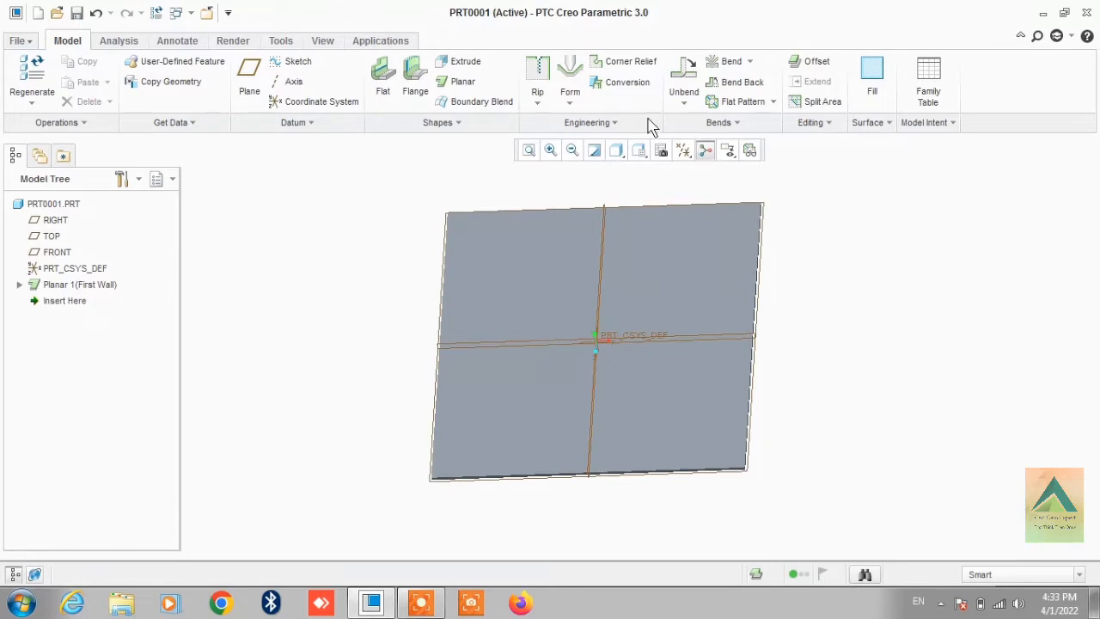
Step: Start a Punch Form with the CLOSE_FLAT_LOUVER_FORM_MM model and place it on the large face of the flat wall
click(570, 96)
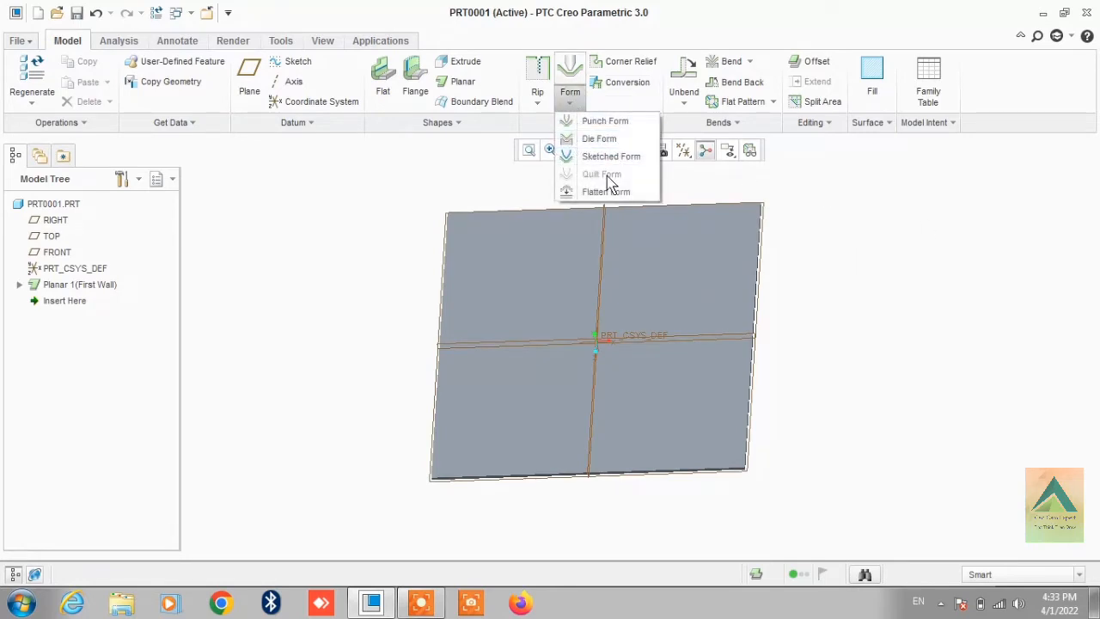
click(619, 122)
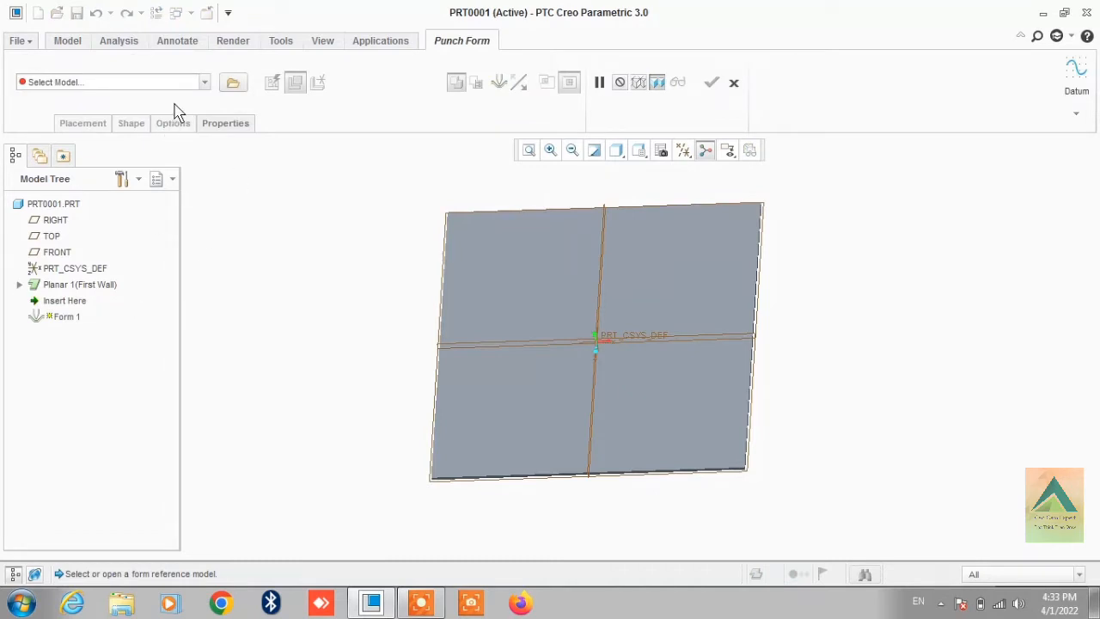
click(205, 82)
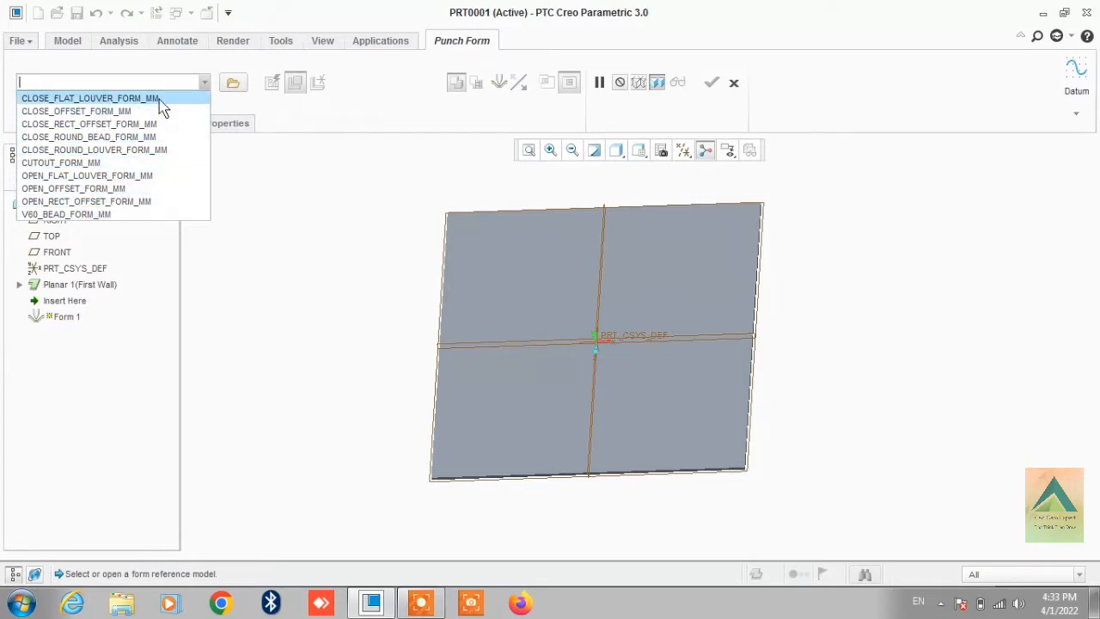
click(84, 98)
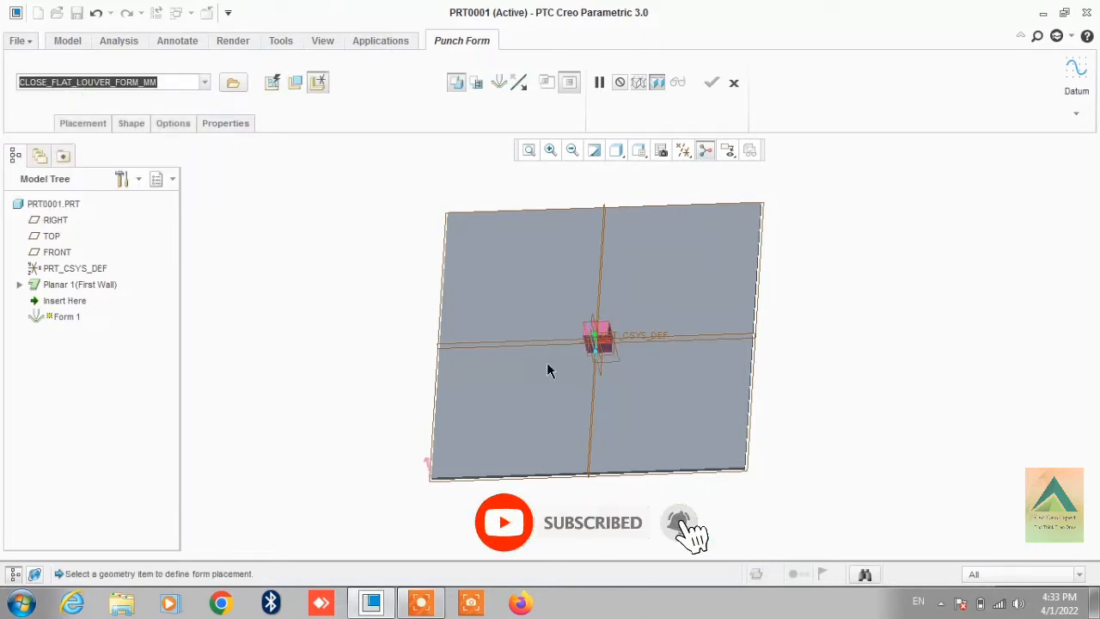
scroll(593, 408, down, 2)
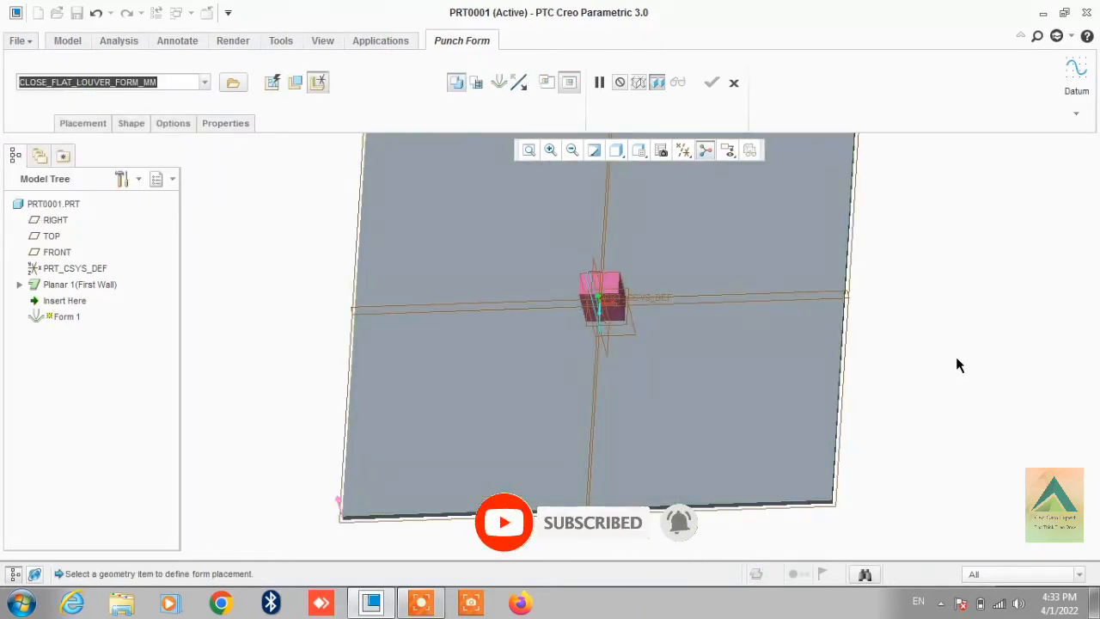
click(956, 359)
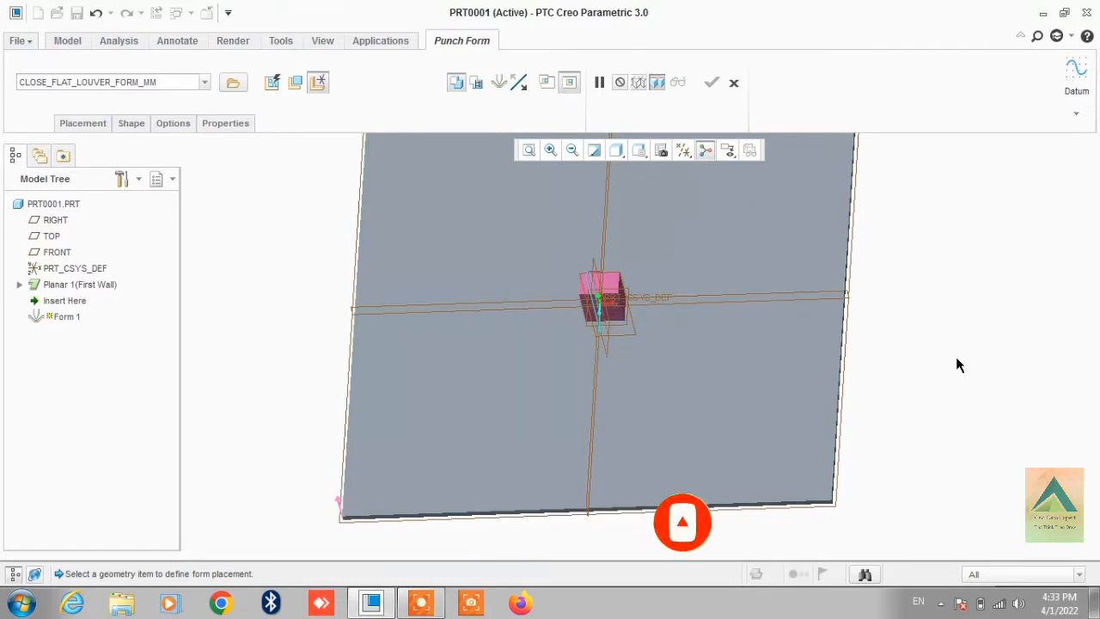
mouse_move(956, 357)
middle_down()
mouse_move(952, 336)
mouse_move(956, 356)
middle_up()
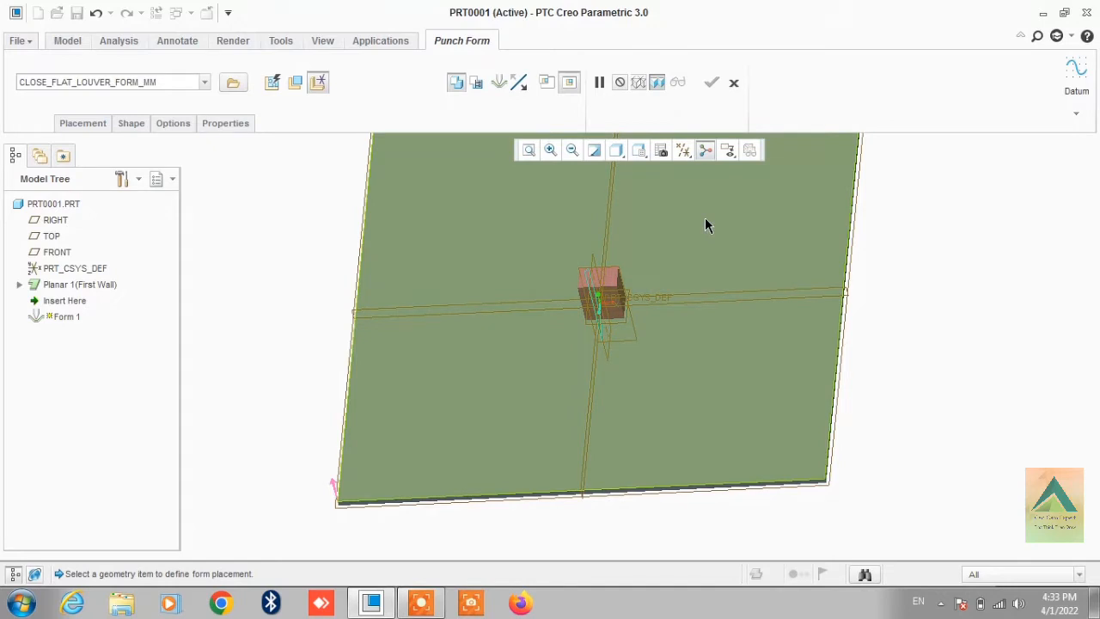
click(705, 219)
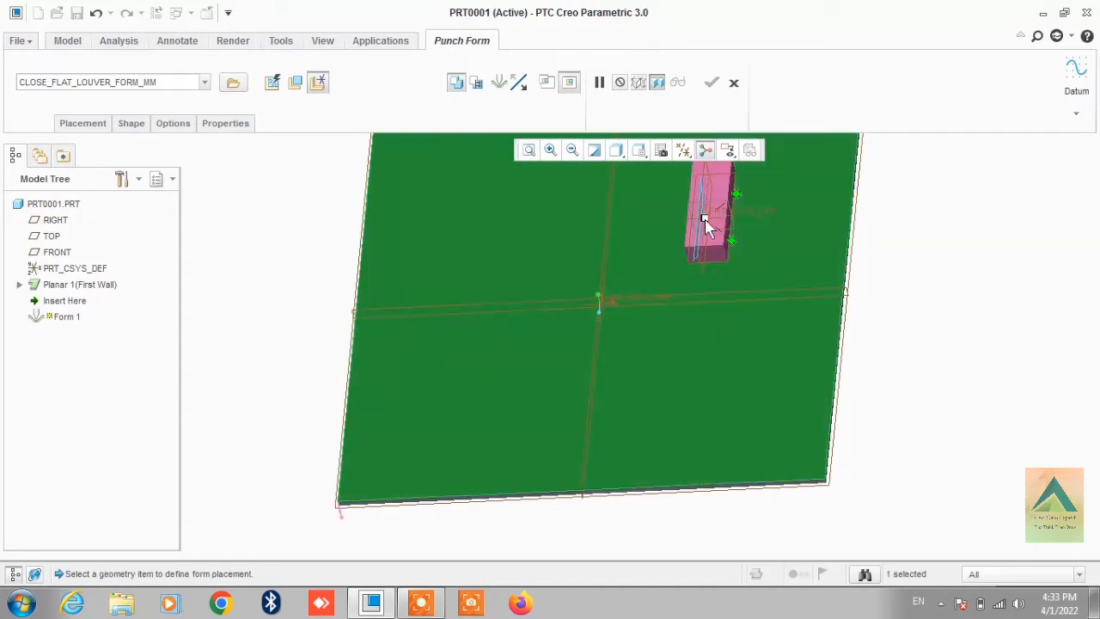
Step: Attach the louver form's two offset references to the plate's upper and right edges
scroll(606, 399, up, 4)
scroll(739, 242, down, 2)
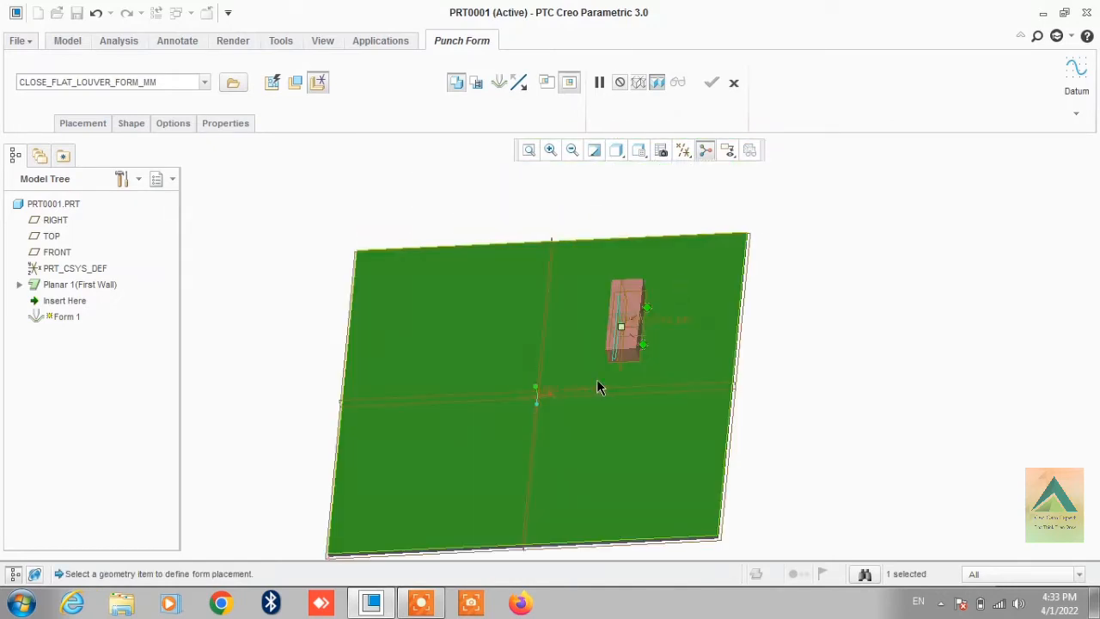
drag(642, 308, 589, 243)
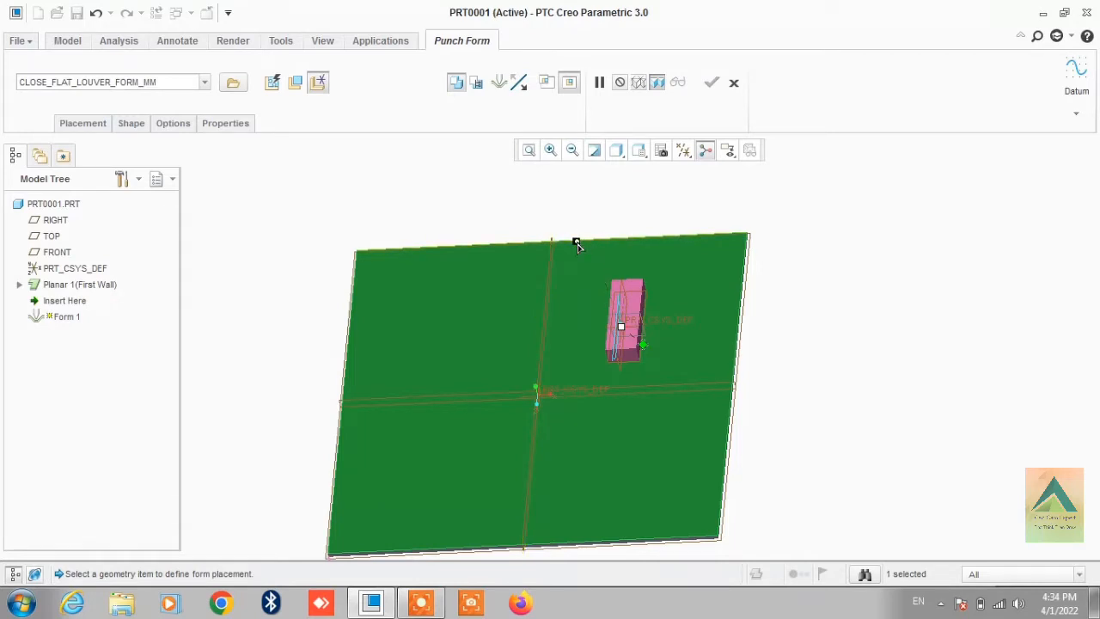
drag(577, 247, 575, 240)
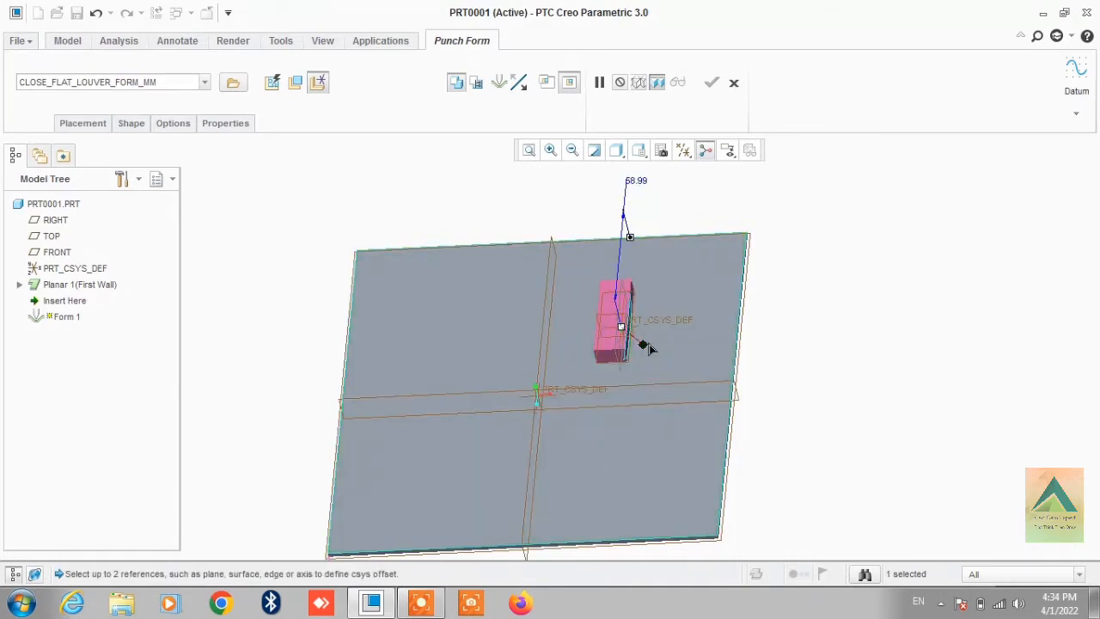
drag(651, 348, 708, 284)
drag(721, 346, 726, 344)
drag(741, 350, 738, 323)
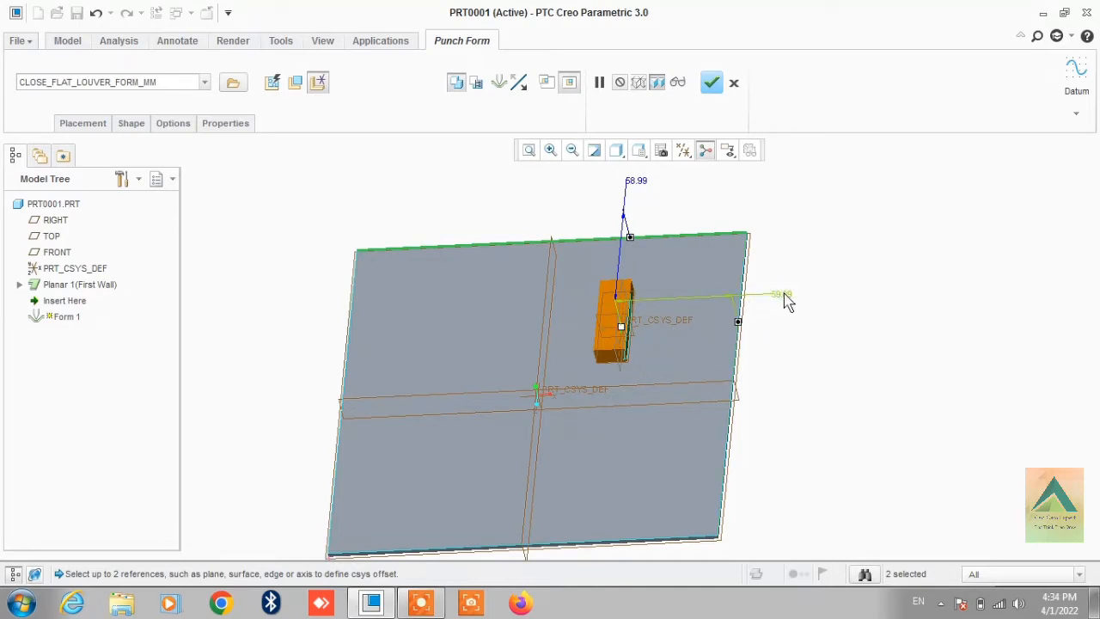
Step: Set the louver form's offsets from both the right and upper edges to 100 and complete the punch form
double_click(782, 295)
text(100)
key(Return)
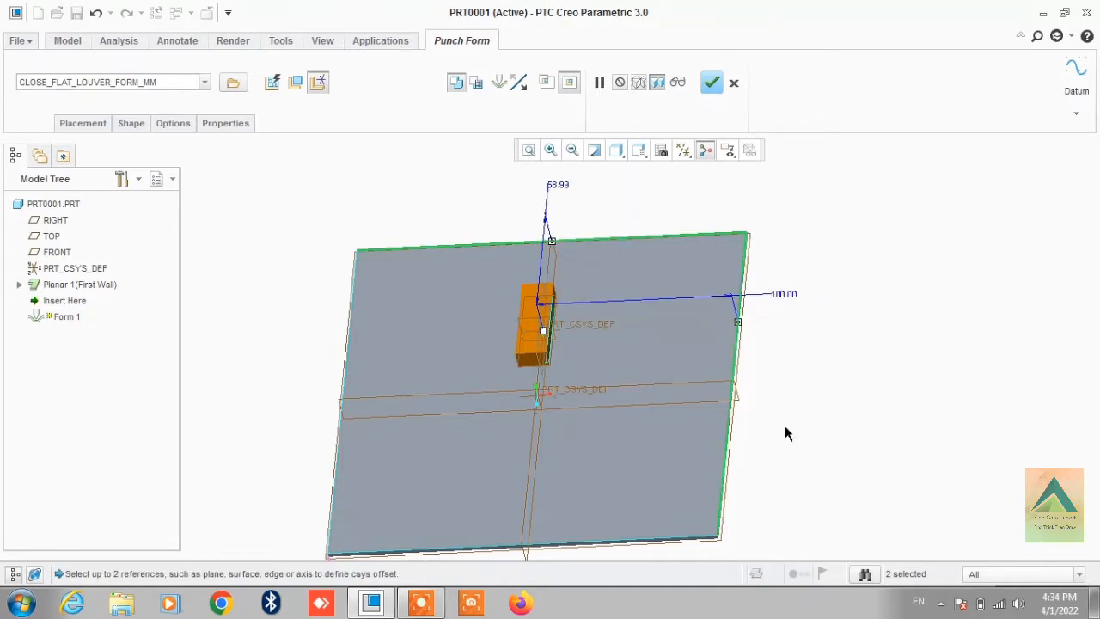
double_click(556, 183)
text(10)
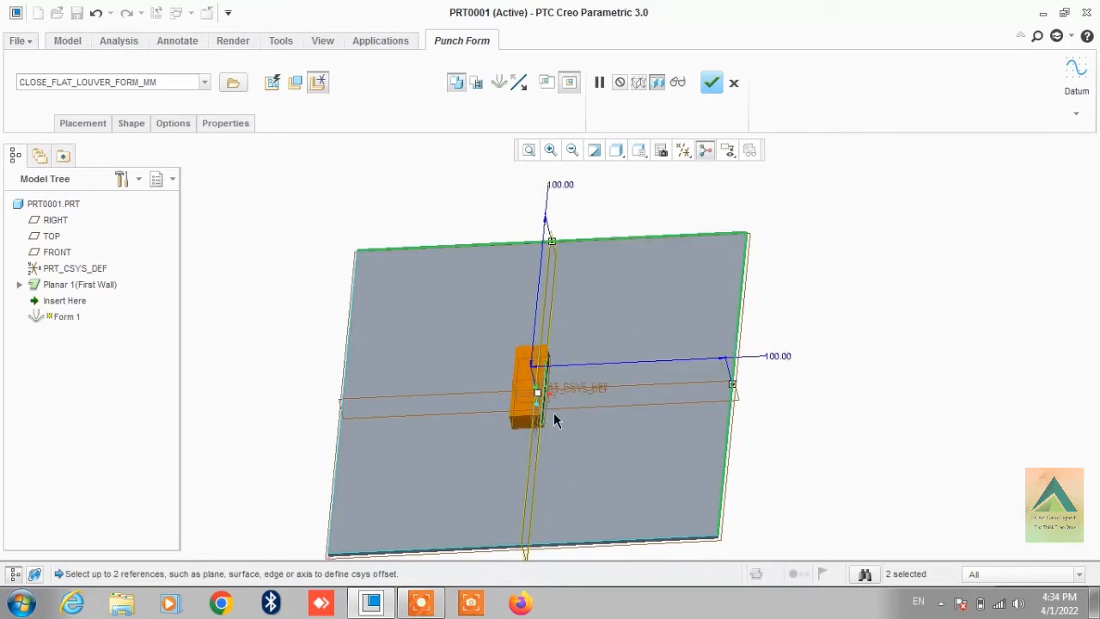
middle_drag(786, 436, 754, 438)
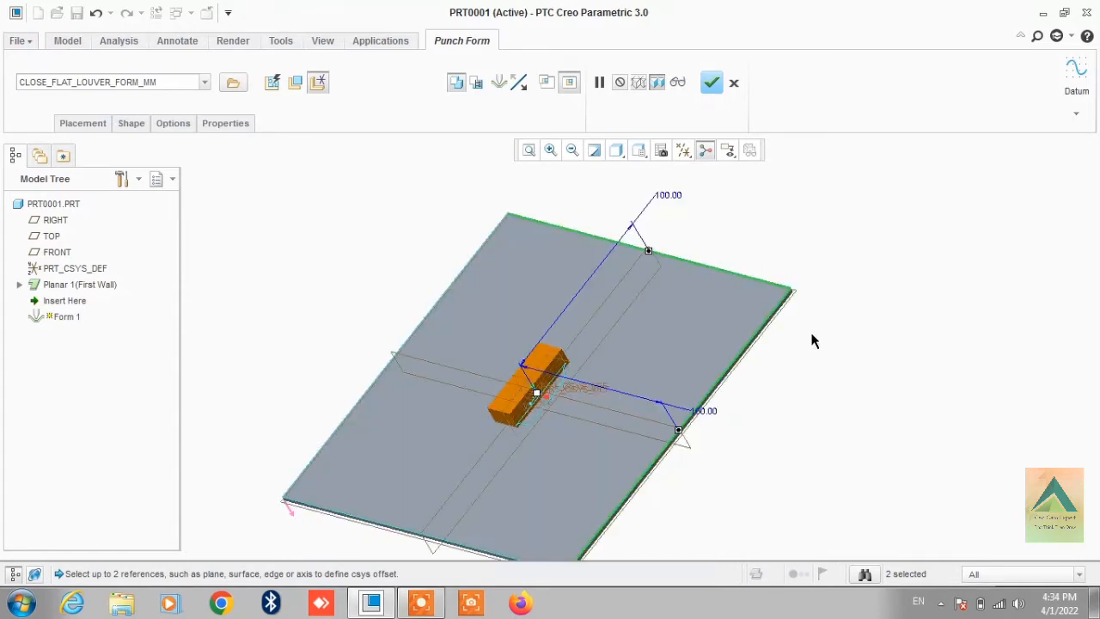
click(711, 81)
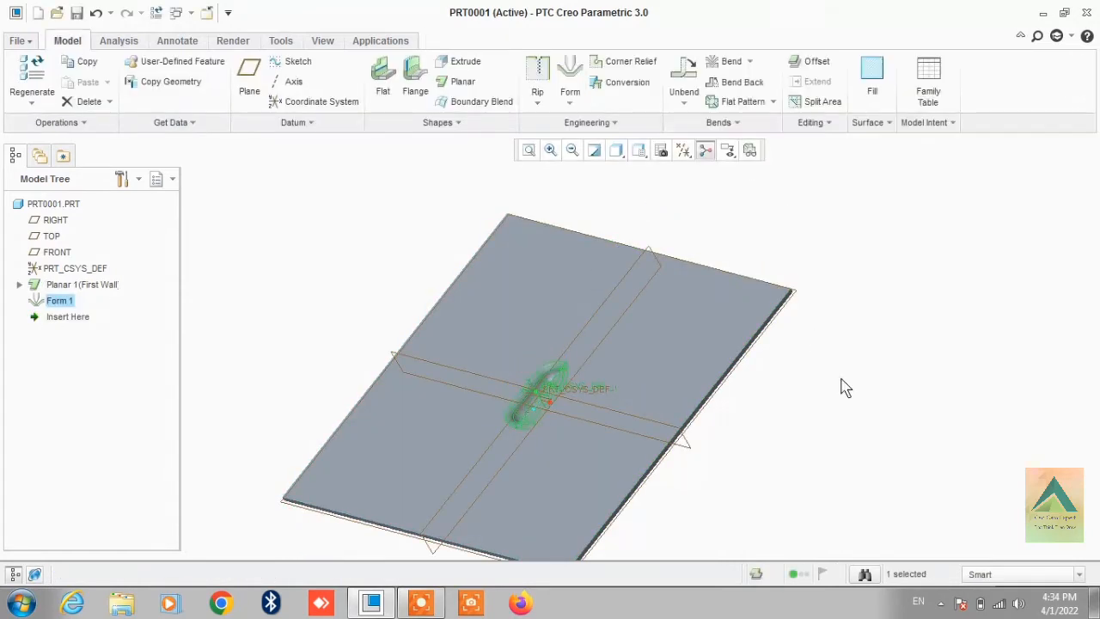
Step: Hide the datum planes, spin center and coordinate systems in the model view
middle_drag(844, 388, 679, 249)
click(911, 290)
middle_drag(914, 294, 870, 340)
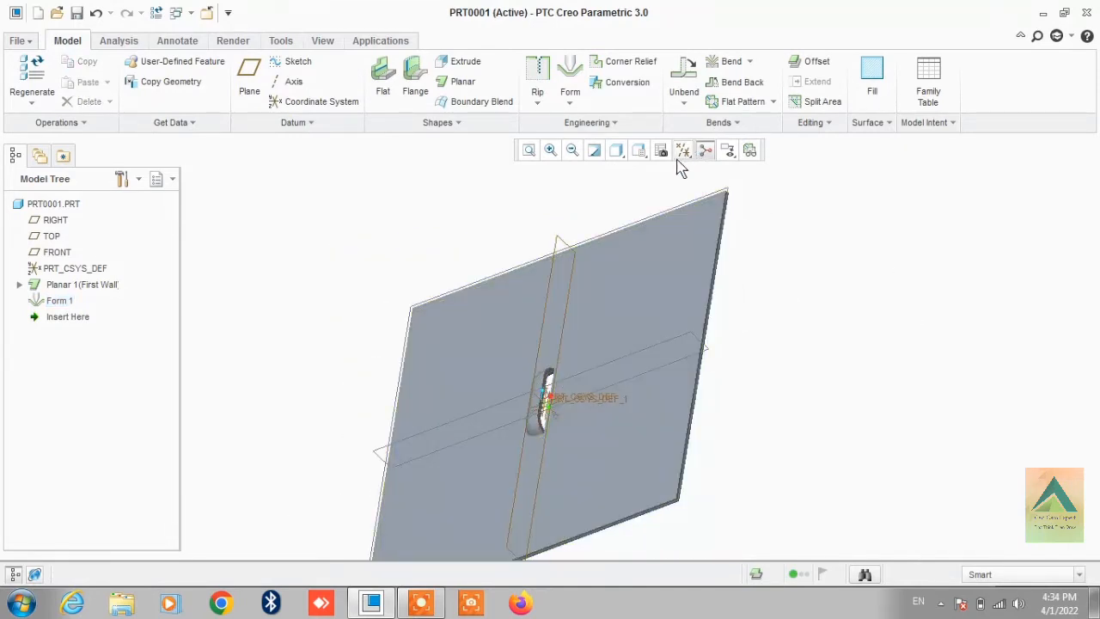
click(684, 151)
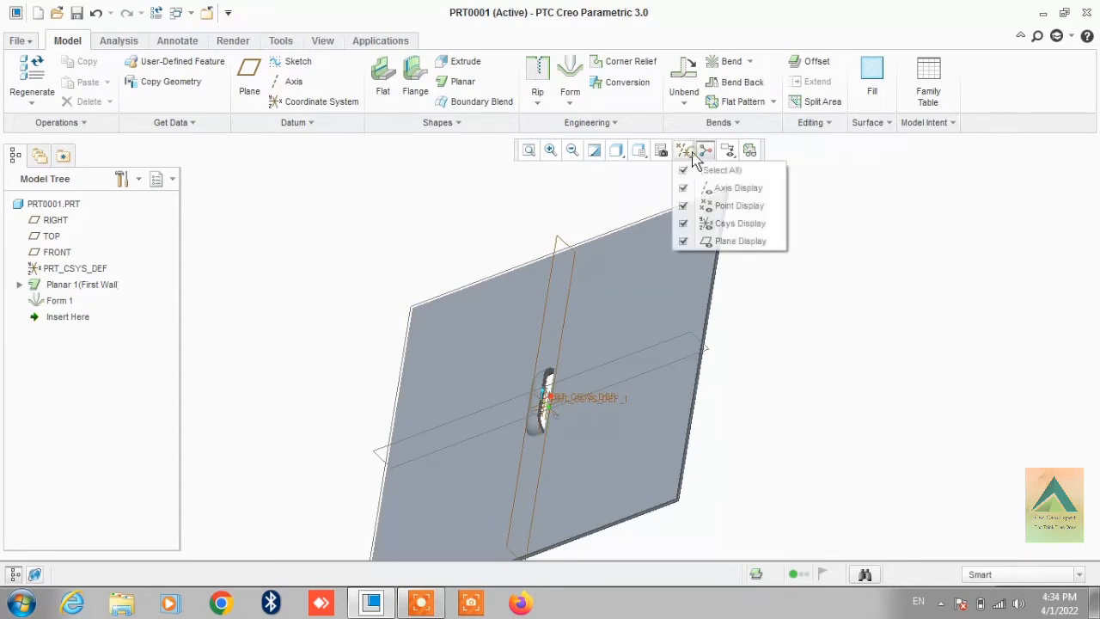
click(681, 242)
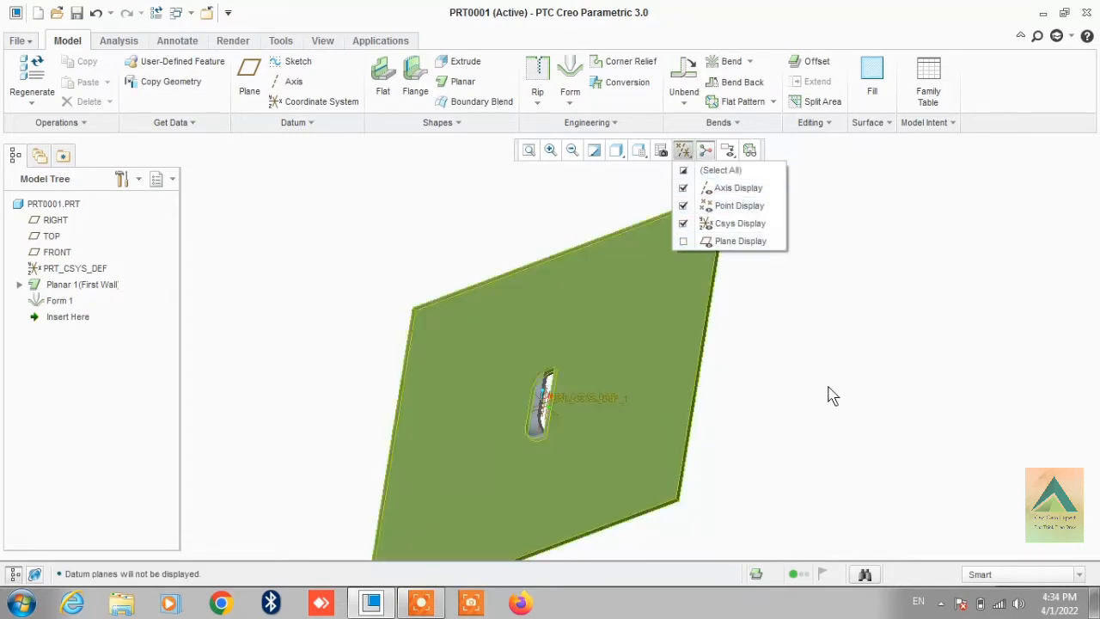
click(830, 387)
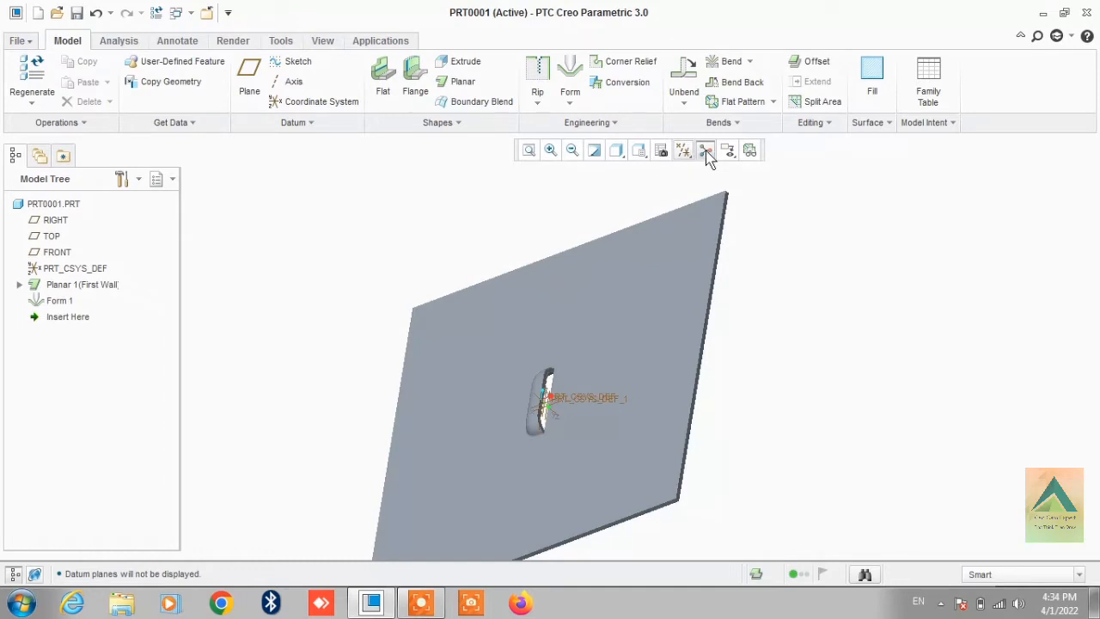
click(706, 152)
click(684, 158)
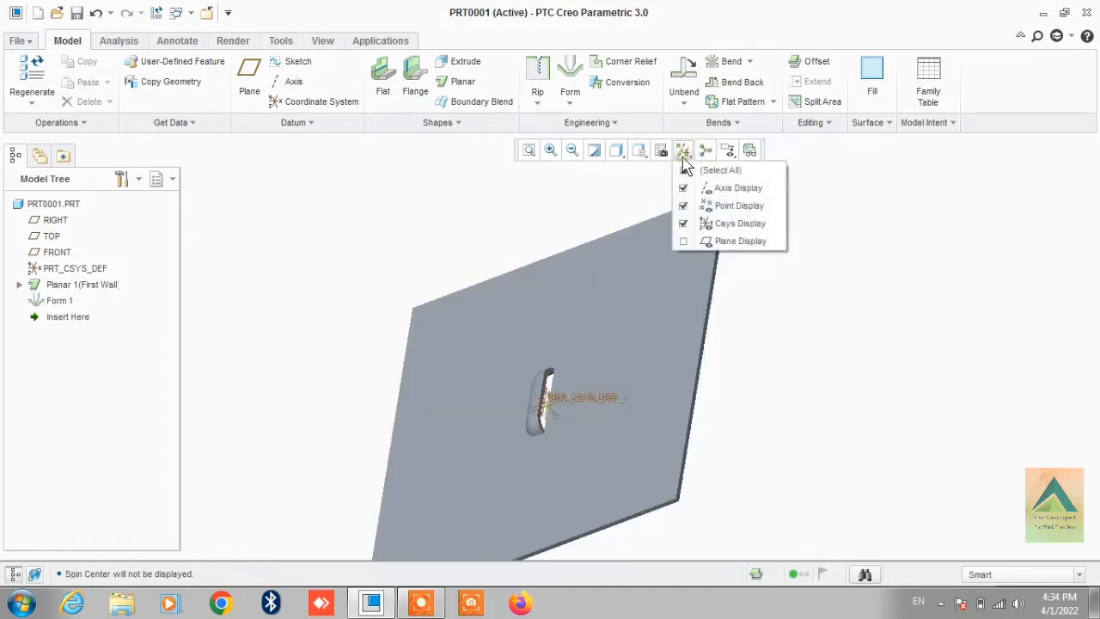
click(688, 225)
Step: Start a second Punch Form with the CUTOUT_FORM_MM model and place it on the plate near its upper-left corner
middle_drag(876, 364, 829, 384)
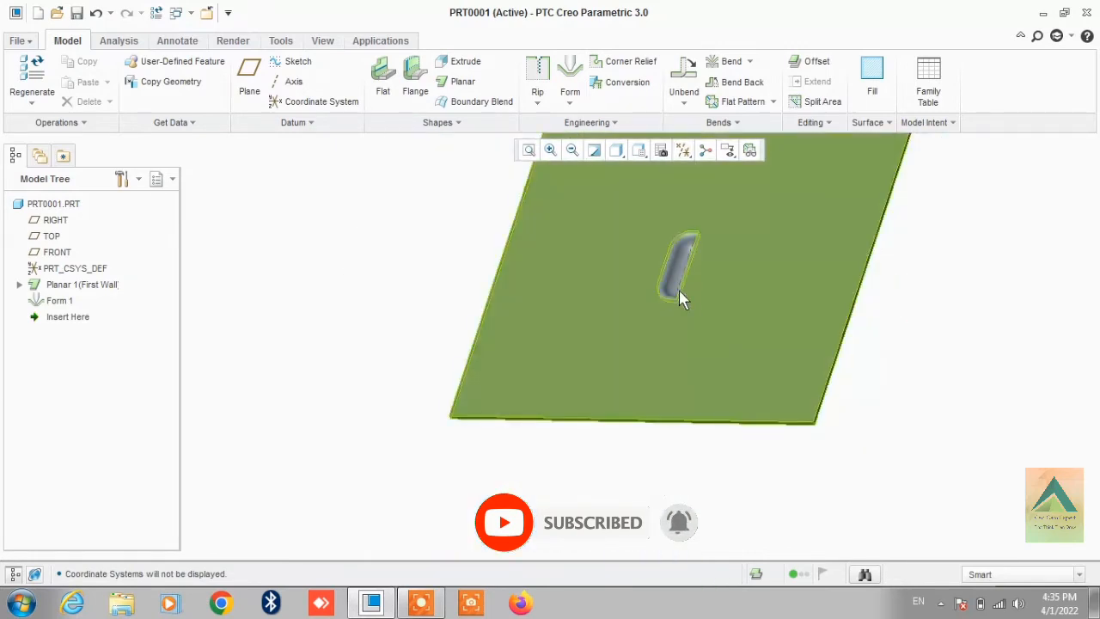
mouse_move(702, 226)
middle_down()
mouse_move(595, 298)
mouse_move(759, 240)
mouse_move(739, 250)
middle_up()
scroll(738, 208, down, 2)
scroll(651, 294, up, 2)
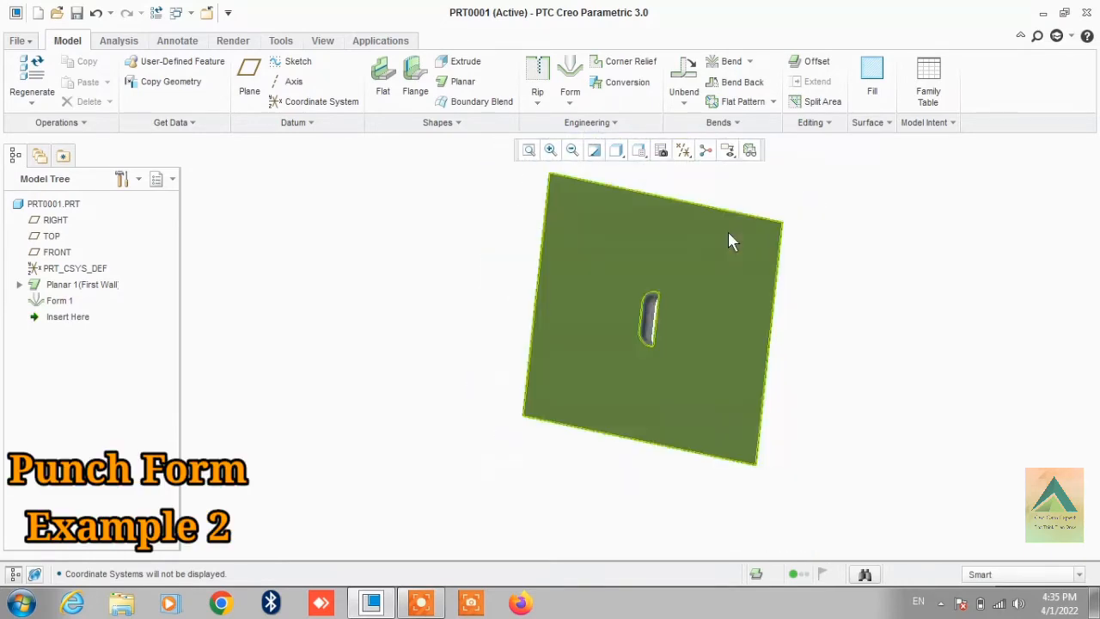
scroll(728, 230, down, 1)
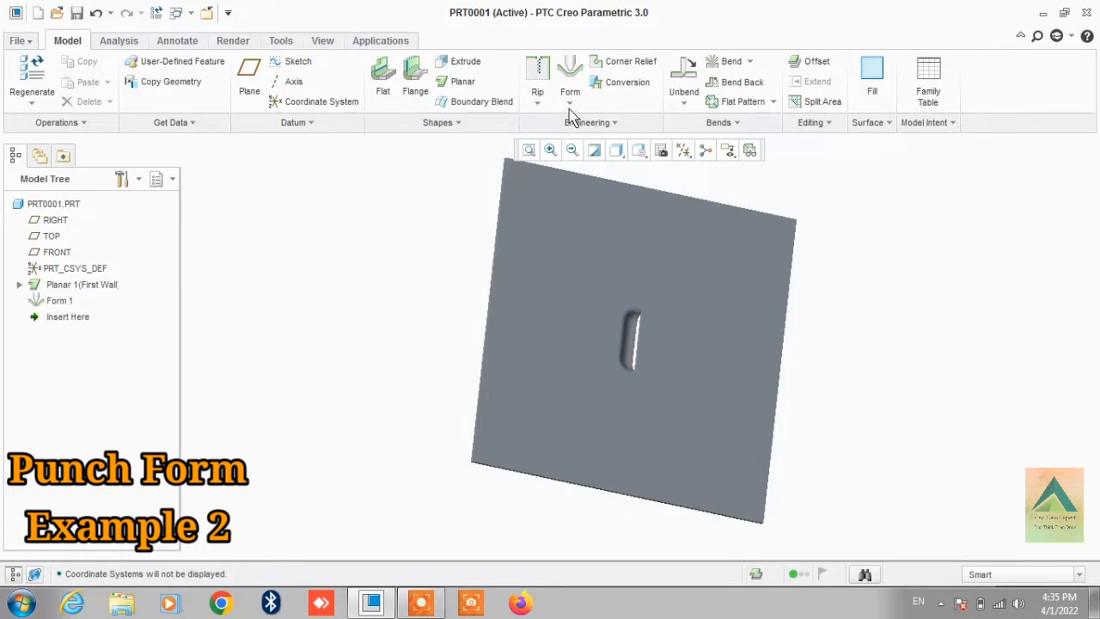
click(570, 102)
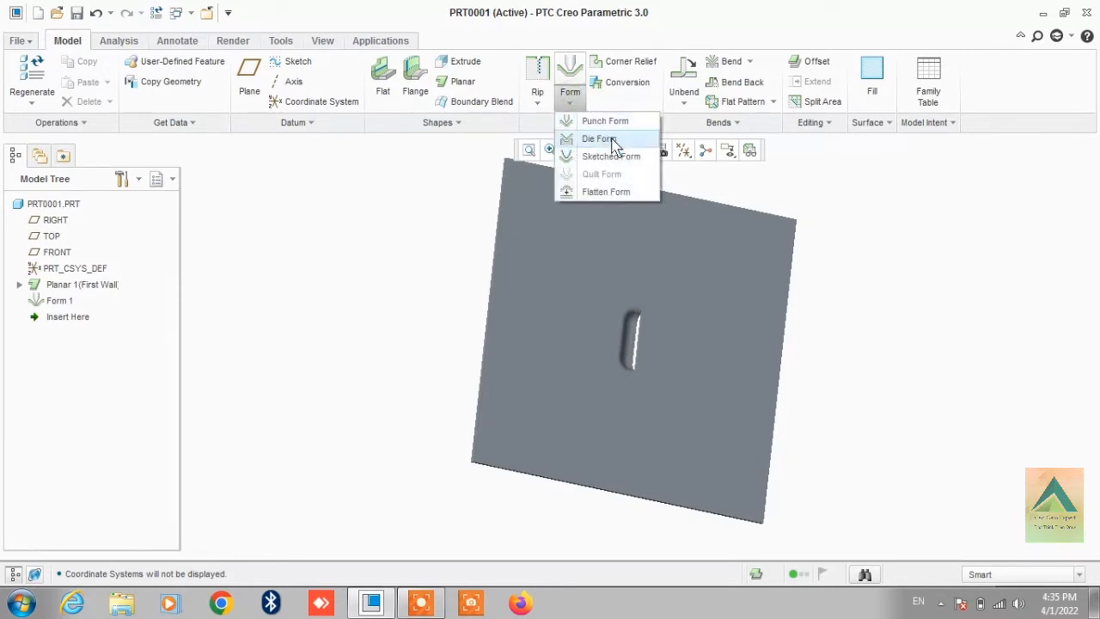
click(639, 126)
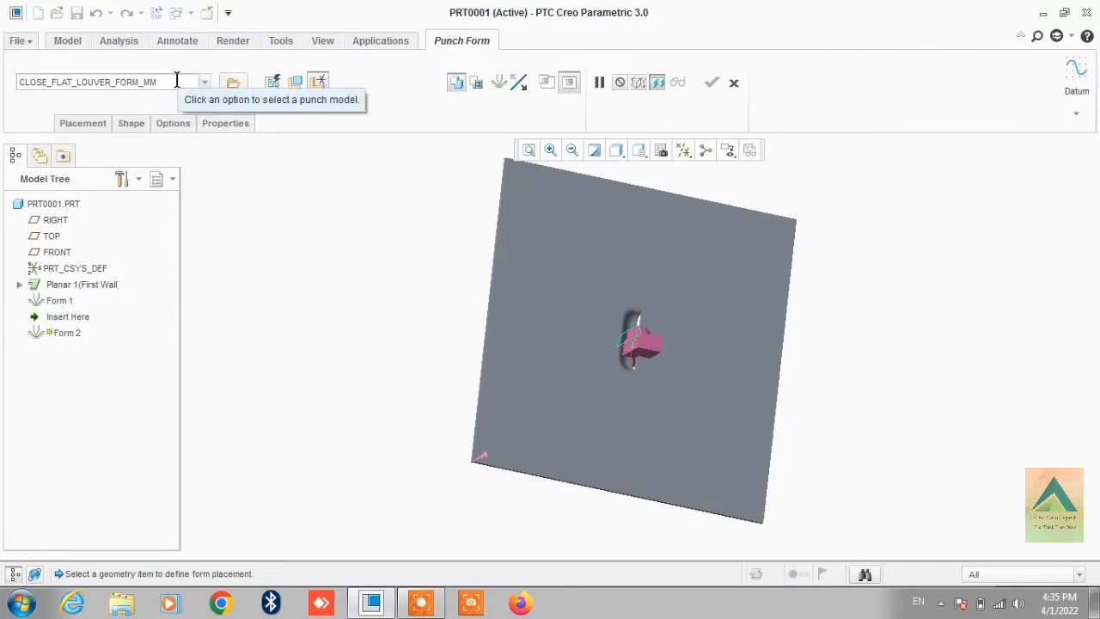
click(202, 84)
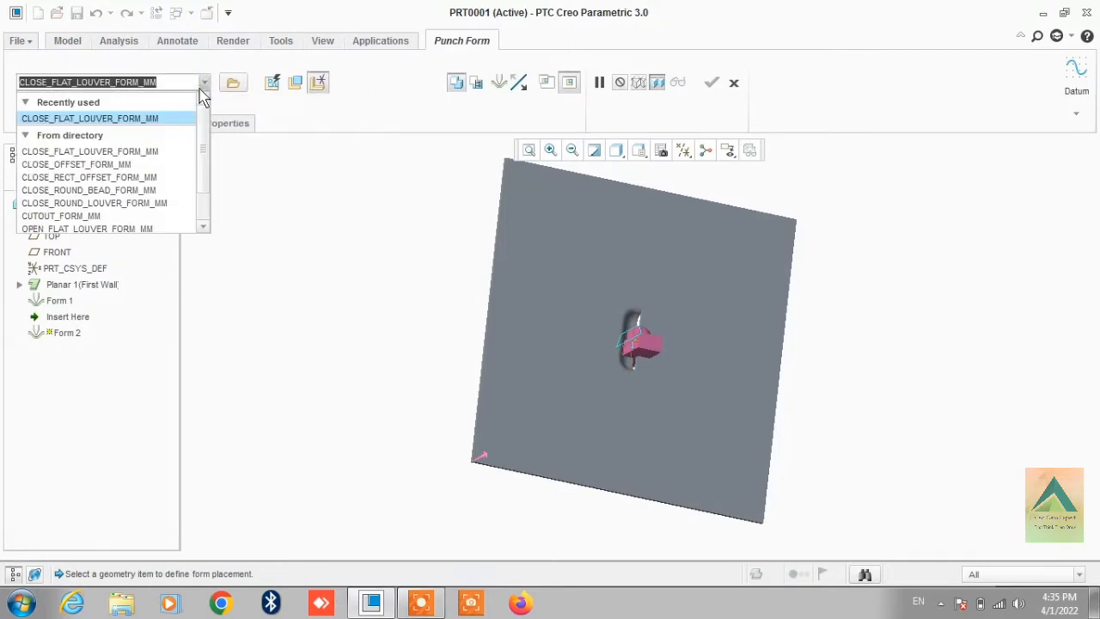
click(62, 216)
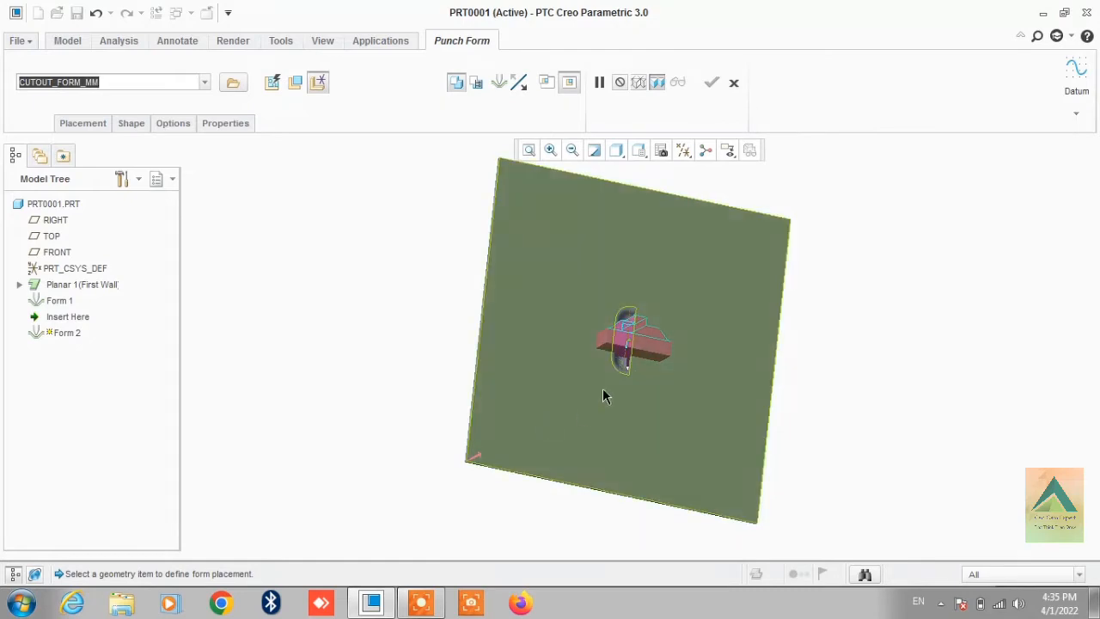
click(557, 248)
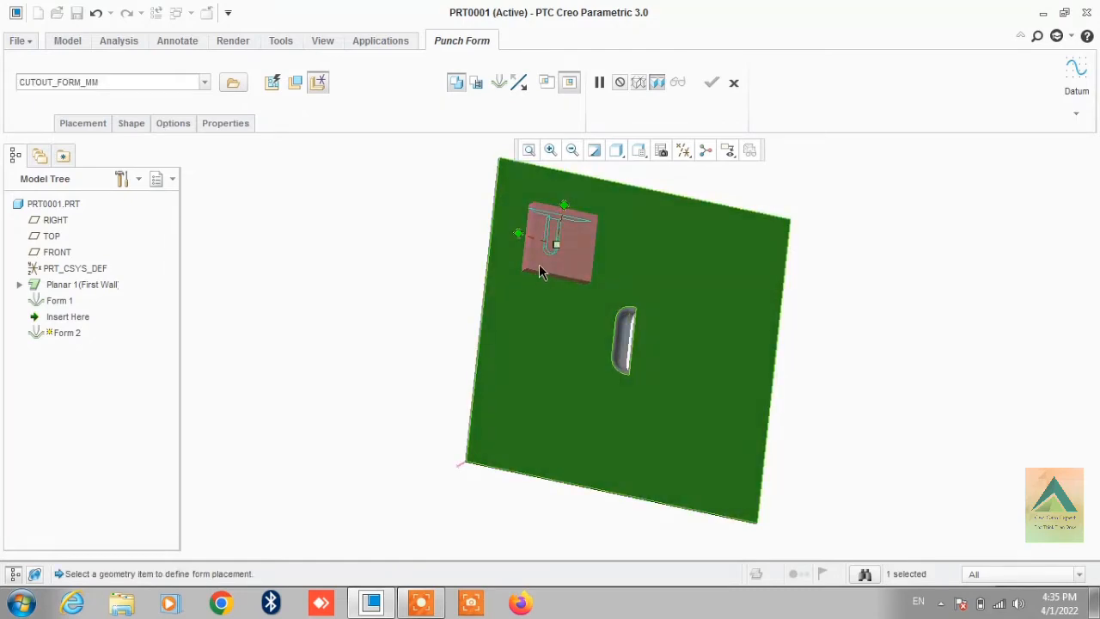
Step: Attach the cutout form's two offset references to the plate's left and upper edges
drag(519, 235, 492, 230)
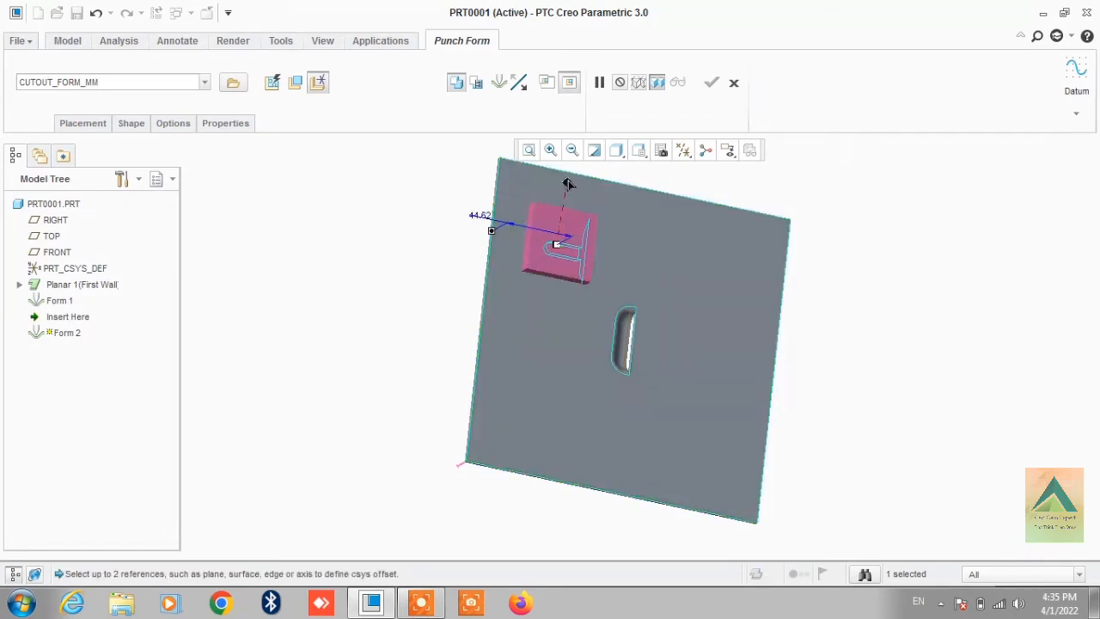
drag(566, 175, 567, 176)
scroll(506, 341, up, 3)
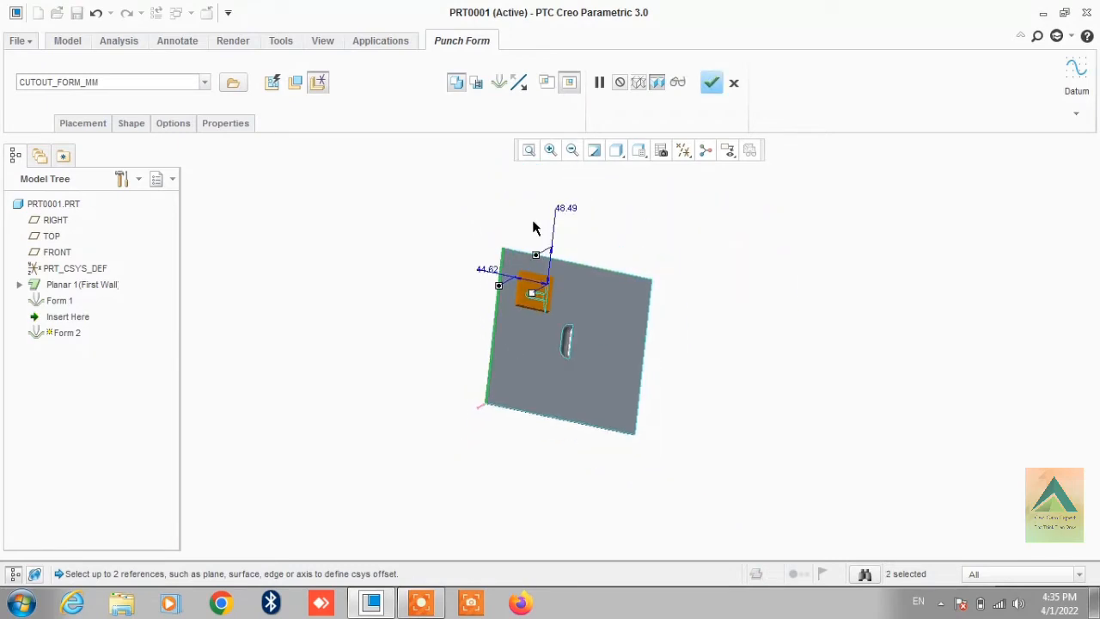
scroll(533, 221, down, 2)
Step: Set the cutout form's offsets from the left and upper edges to 50 each and complete the punch form
double_click(468, 306)
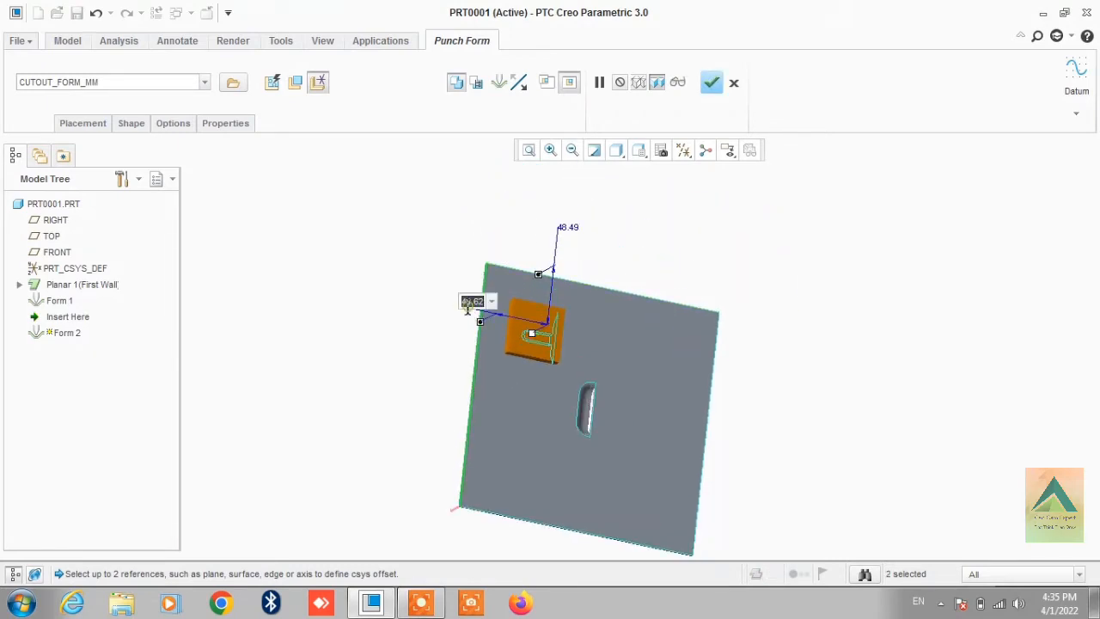
text(50)
key(Return)
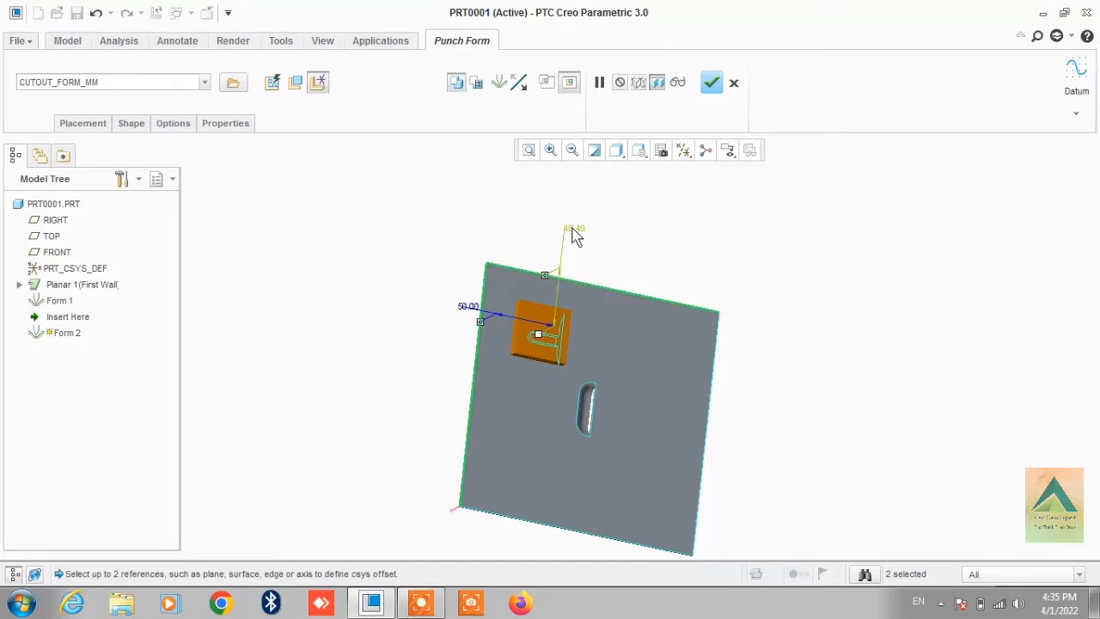
double_click(572, 227)
text(5)
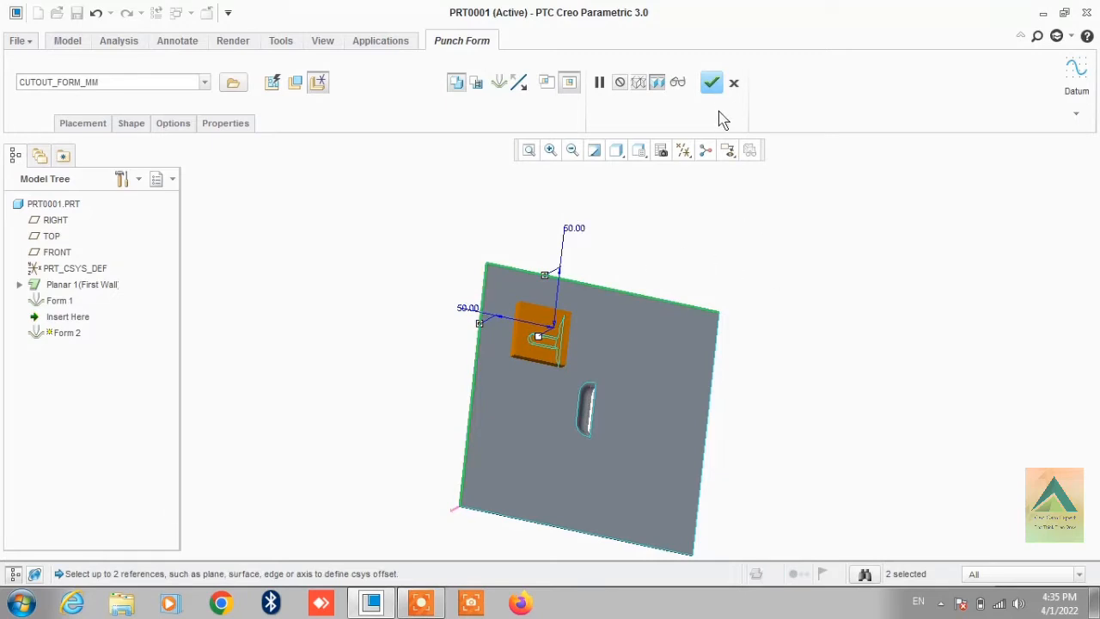
click(716, 87)
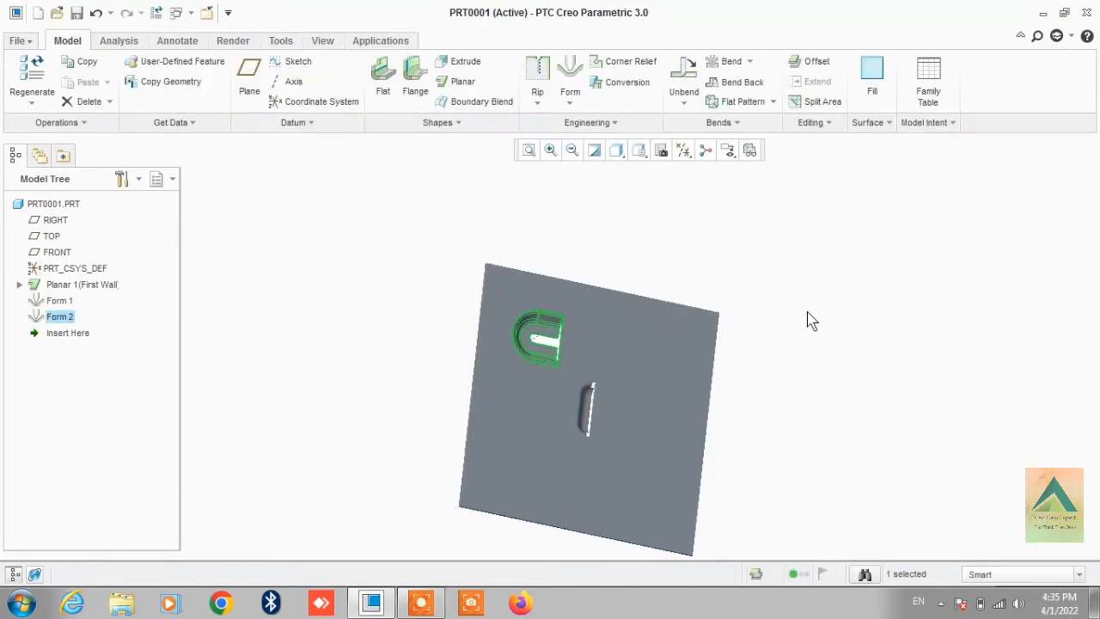
Step: Inspect the louver and cutout punch forms from both sides of the plate
middle_drag(805, 318, 848, 427)
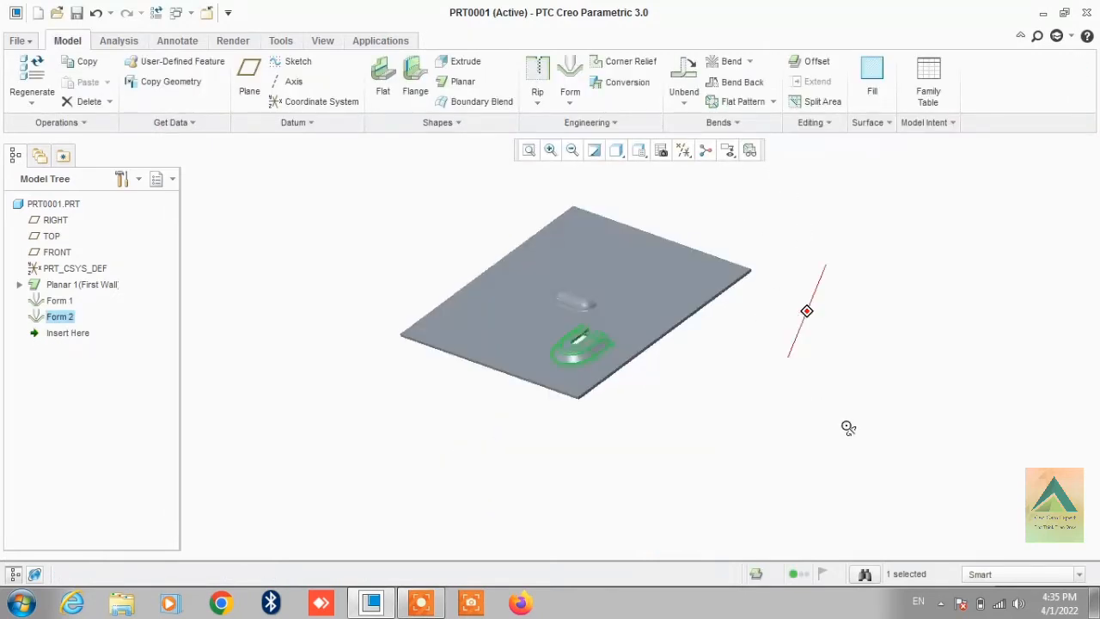
click(760, 396)
mouse_move(759, 395)
middle_down()
mouse_move(727, 401)
mouse_move(673, 452)
mouse_move(699, 435)
middle_up()
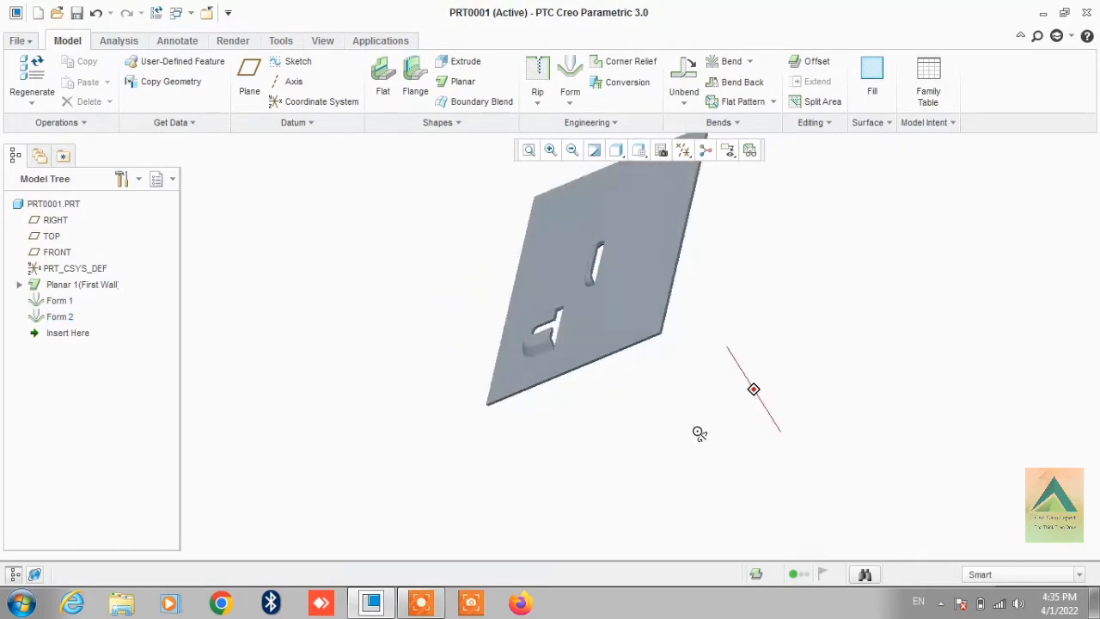
scroll(543, 364, up, 2)
scroll(543, 365, up, 3)
middle_drag(665, 277, 555, 172)
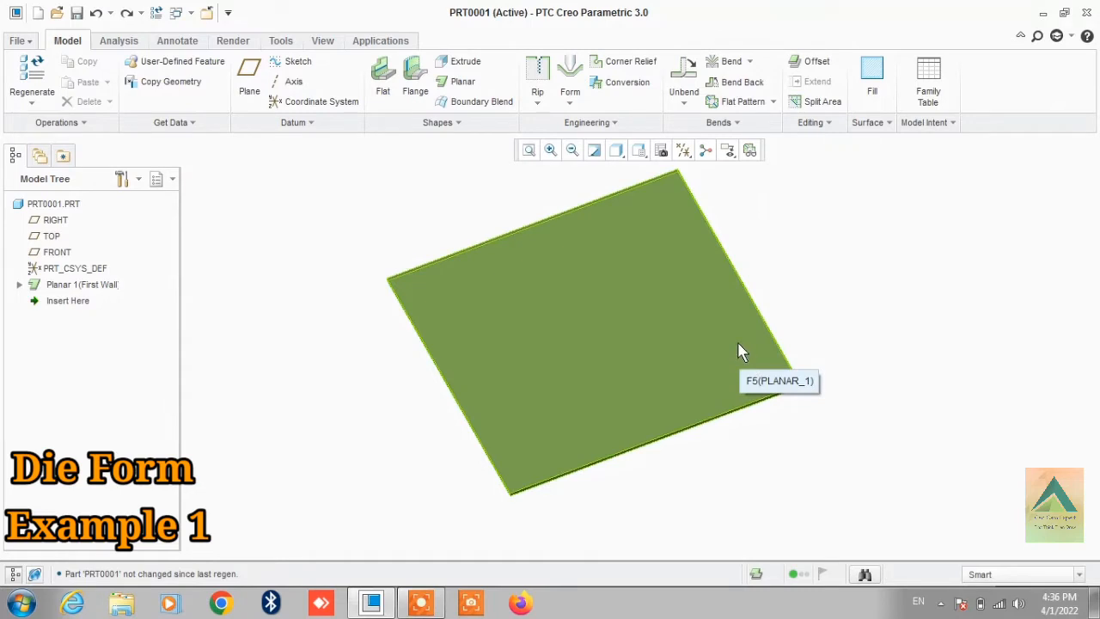
Step: Start a Die Form with the V60_BEAD_DIE_FORM_MM model, place it on the plate and reference its offsets to the lower and left edges
click(569, 102)
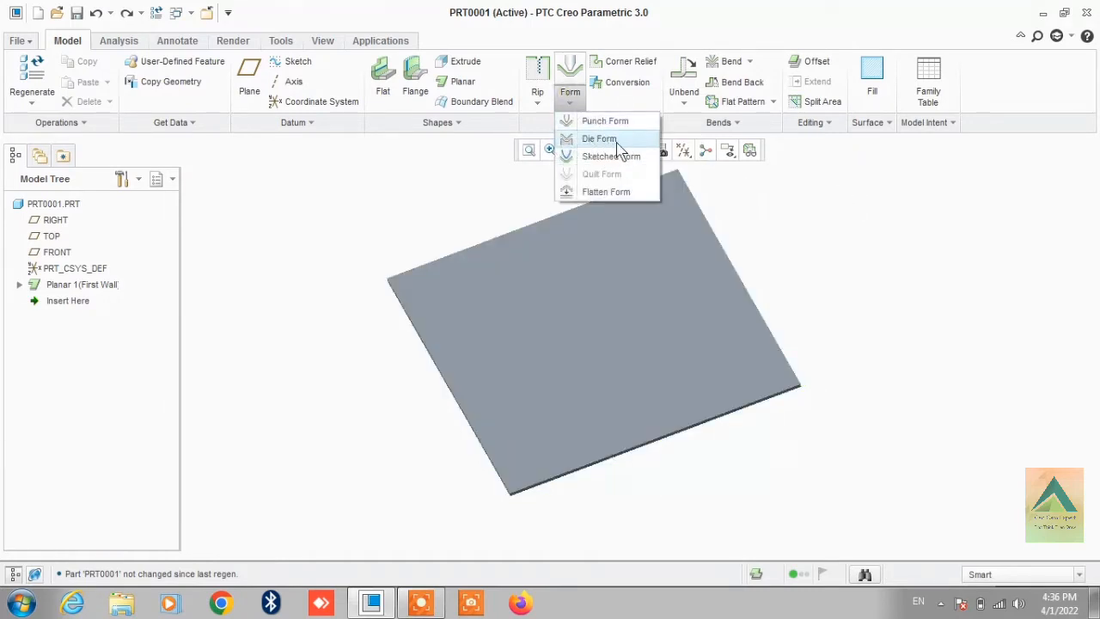
click(595, 141)
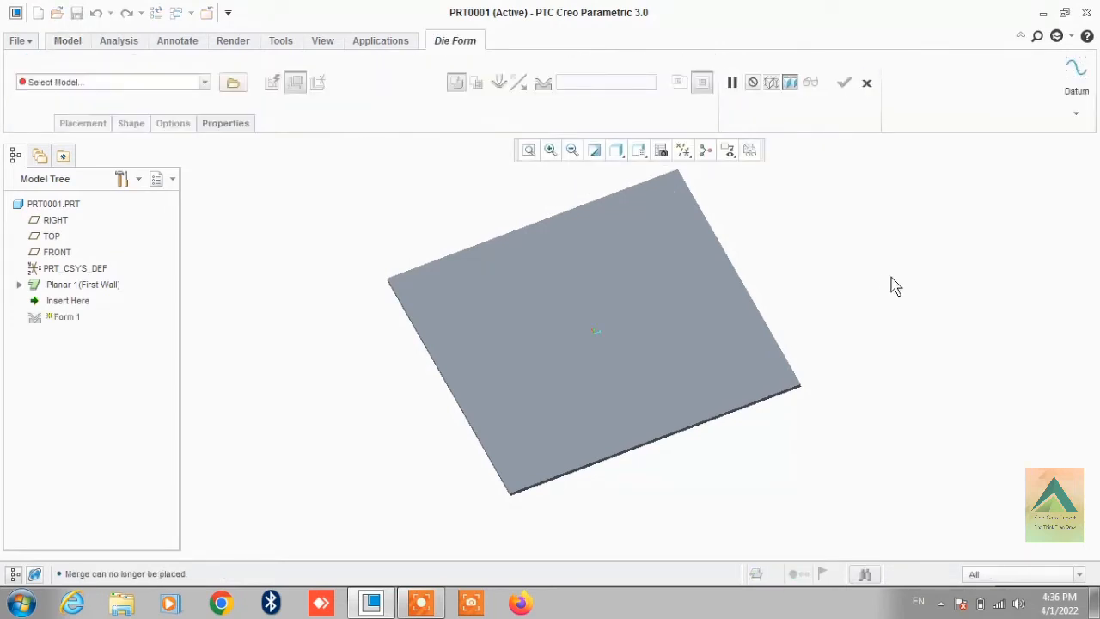
click(206, 81)
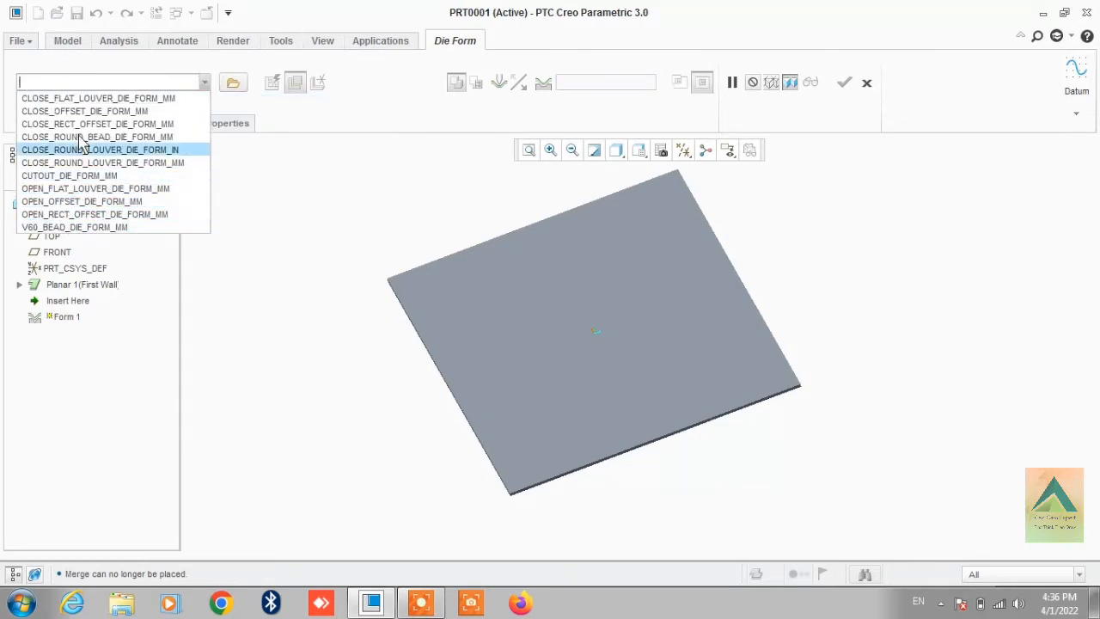
click(126, 226)
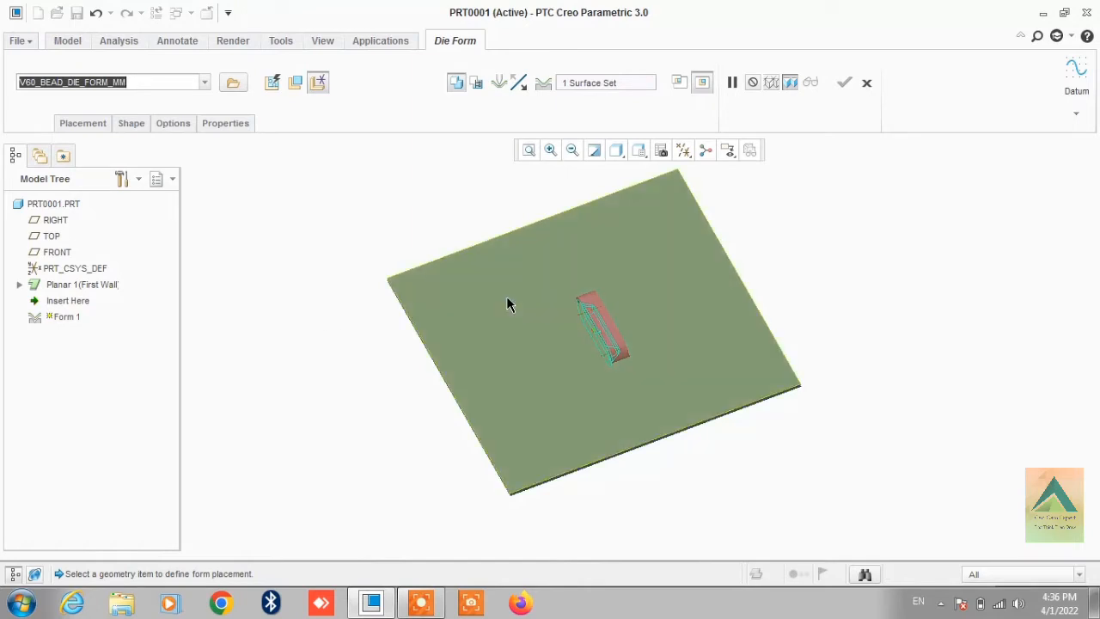
click(507, 299)
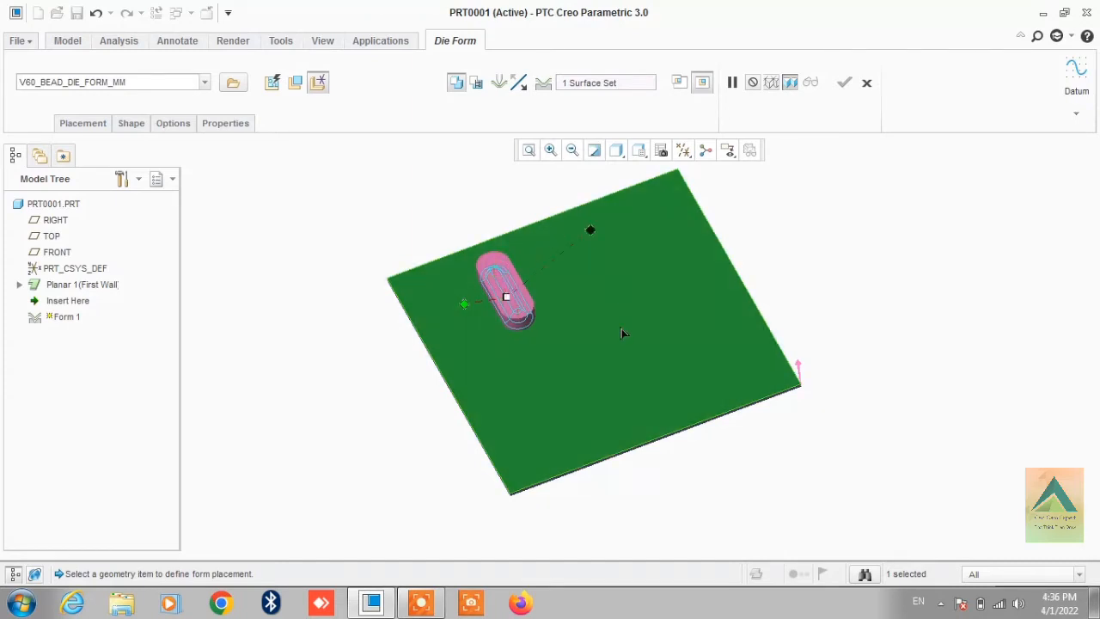
click(601, 462)
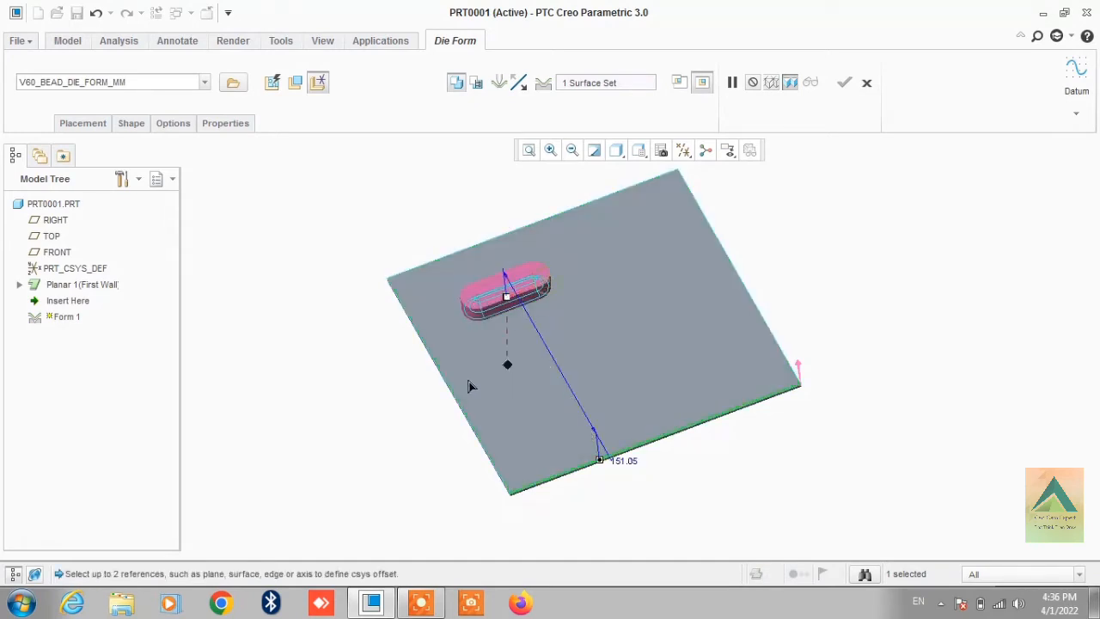
click(424, 347)
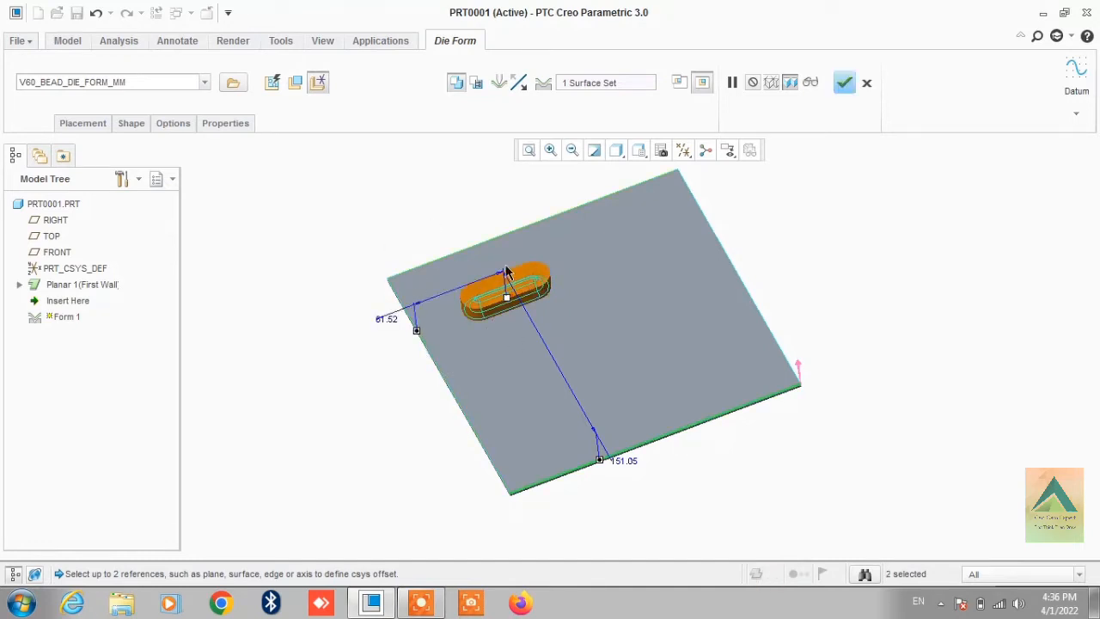
Step: Set the V60 bead die form's offsets from the left and lower plate edges to 100 each and complete the feature
double_click(385, 319)
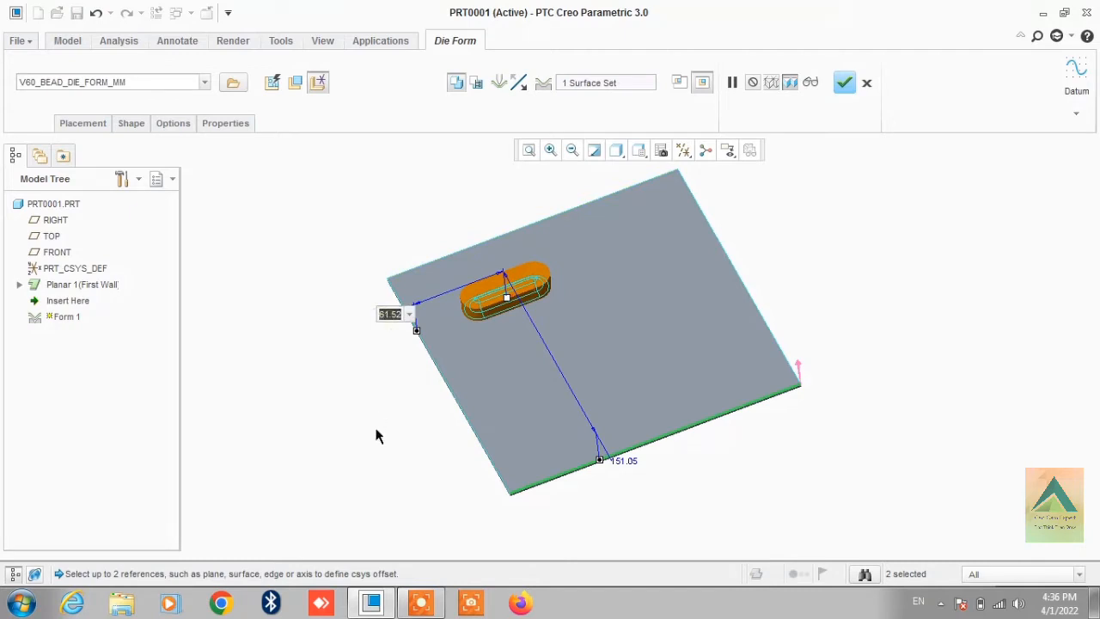
text(100)
key(Return)
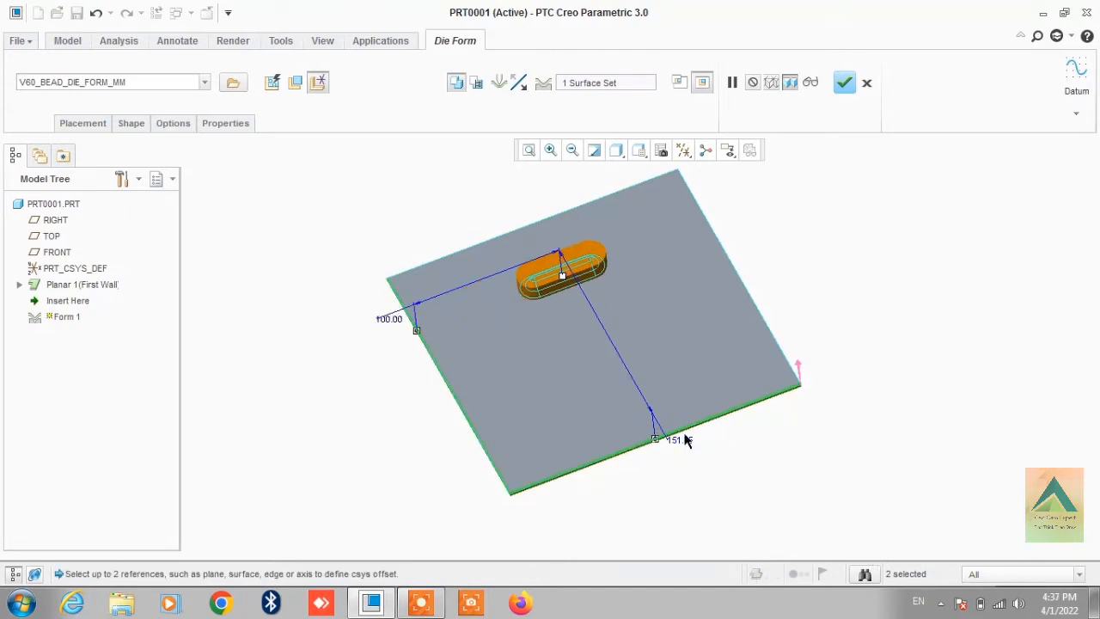
double_click(674, 446)
text(100)
key(Return)
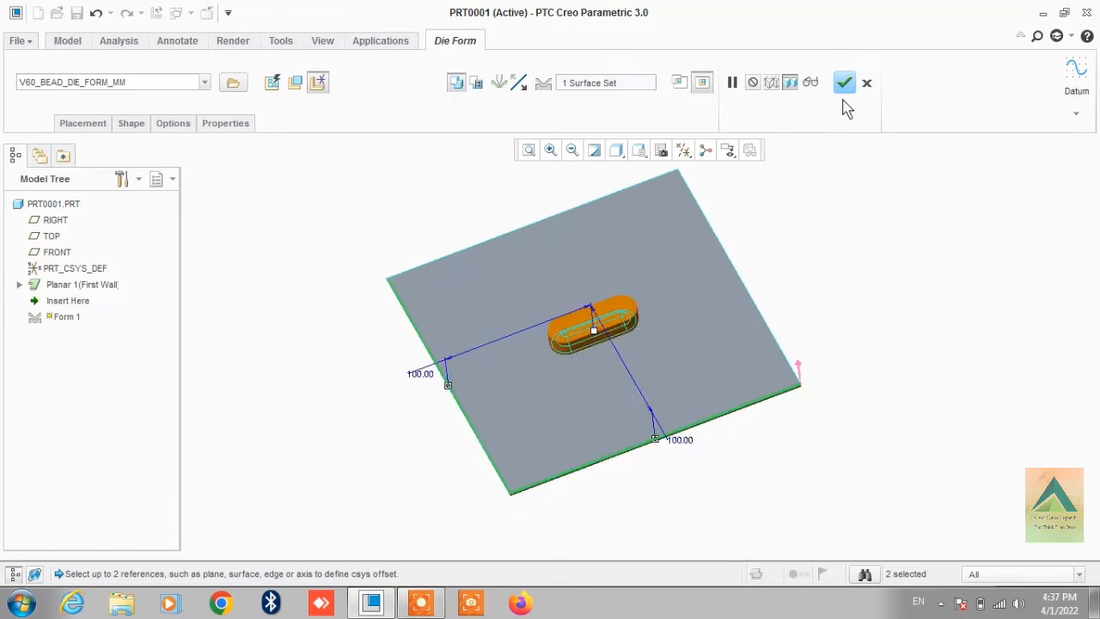
click(845, 84)
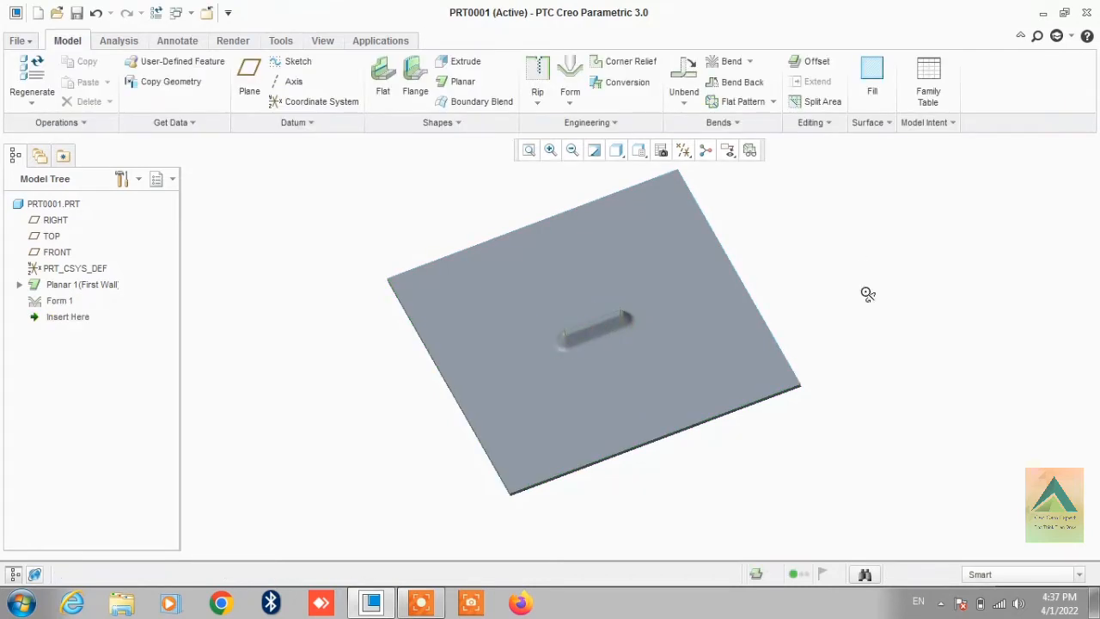
Step: Examine the V60 bead's shape from both sides of the plate
middle_drag(866, 292, 819, 360)
scroll(703, 342, down, 2)
scroll(703, 342, up, 1)
scroll(784, 347, up, 3)
scroll(820, 360, down, 4)
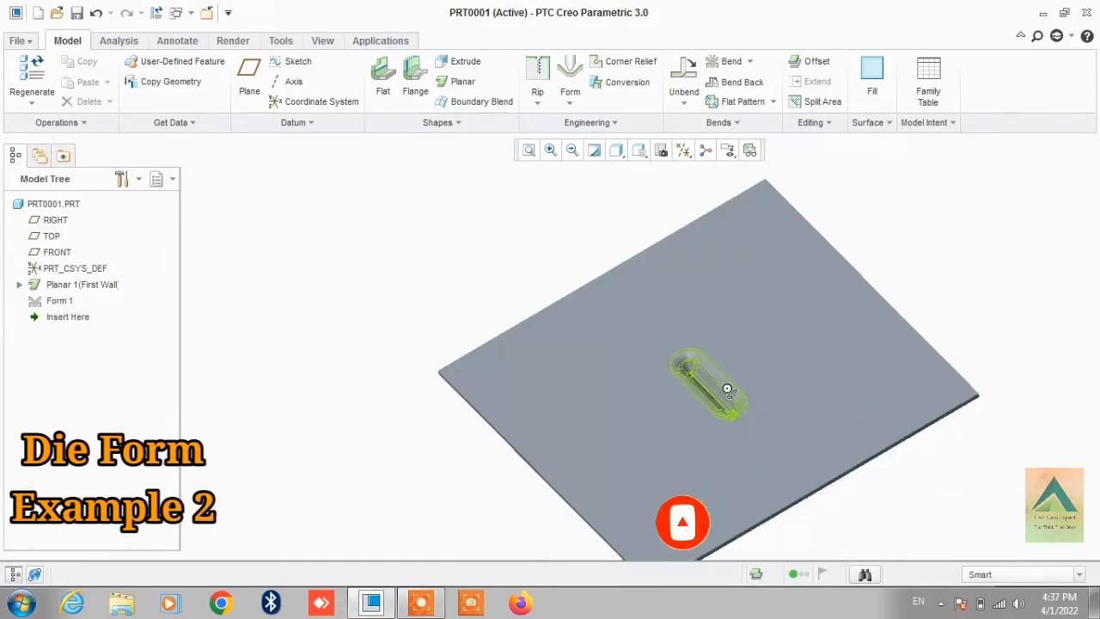
middle_drag(729, 388, 690, 241)
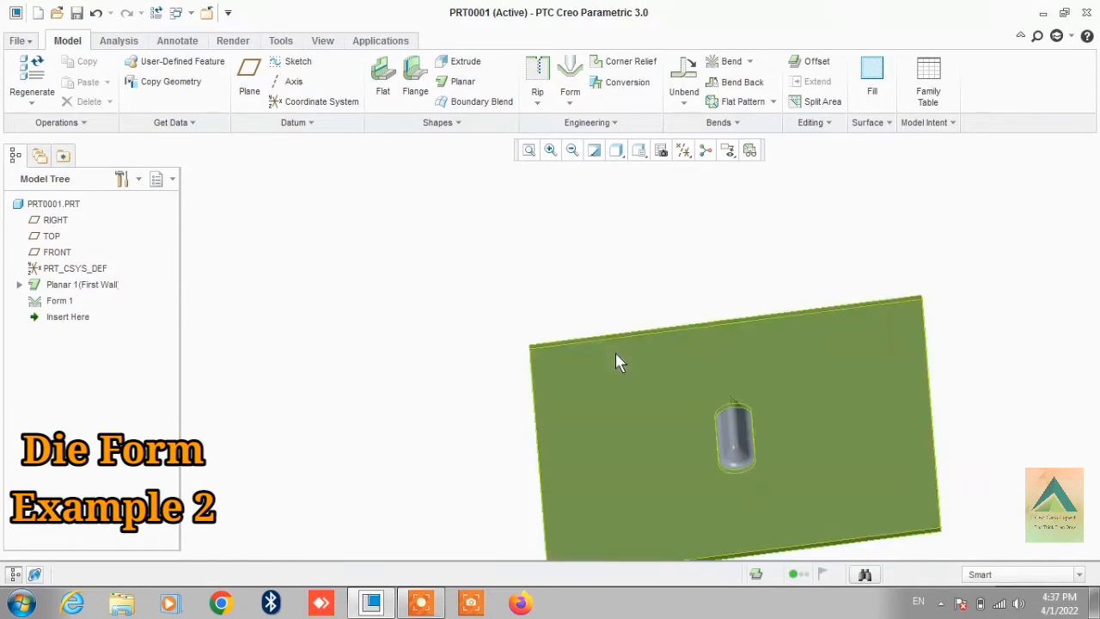
scroll(616, 354, up, 3)
scroll(660, 403, down, 4)
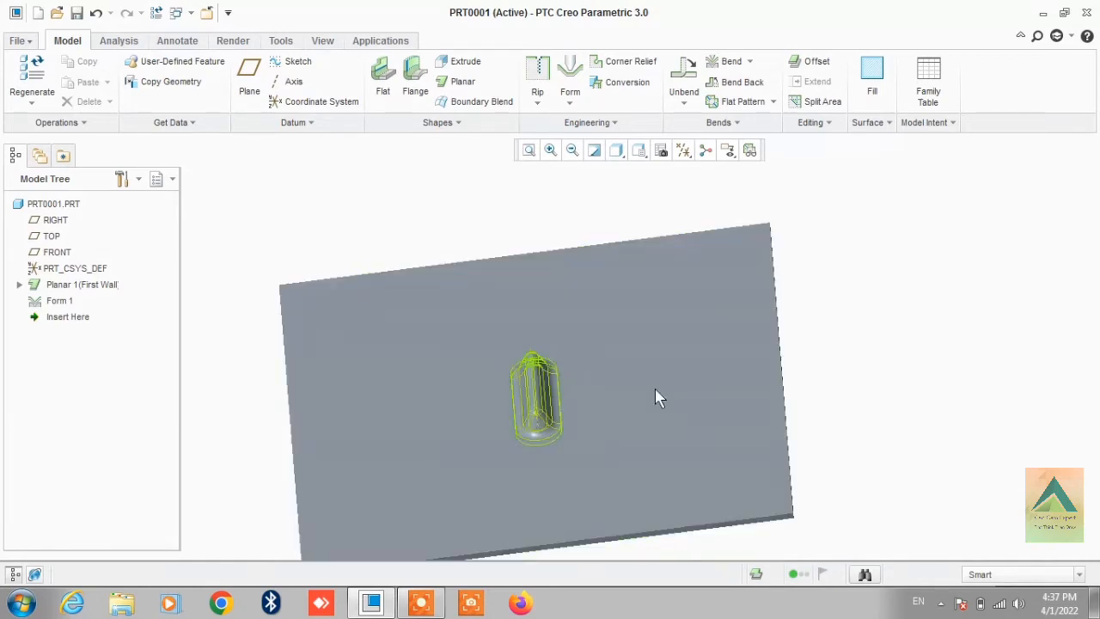
scroll(849, 309, up, 1)
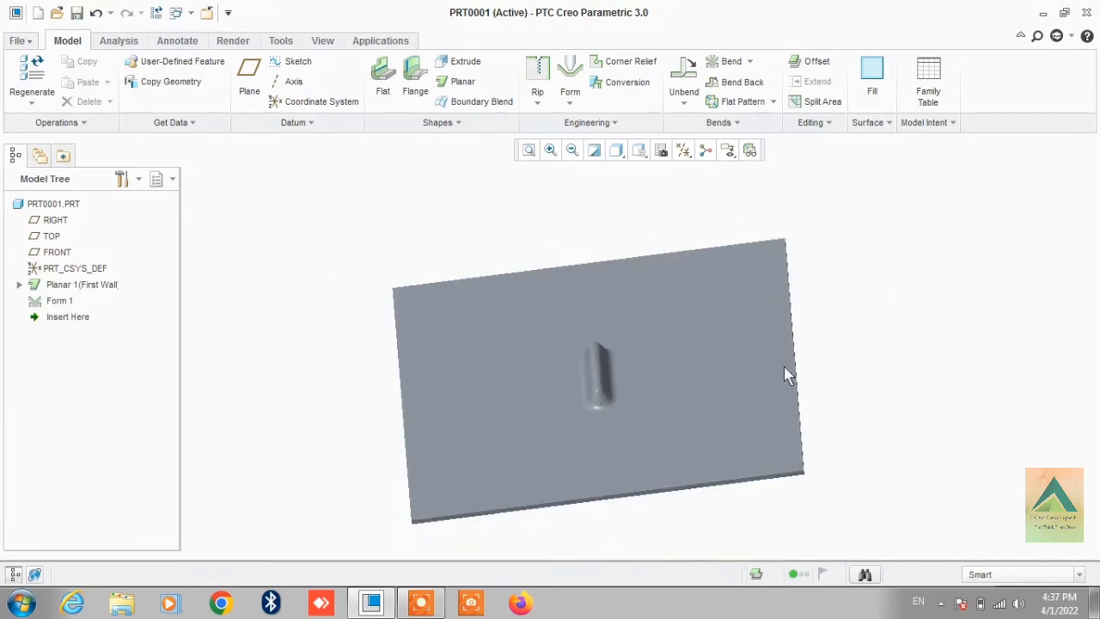
Step: Start a second Die Form with CLOSE_ROUND_BEAD_DIE_FORM_MM, place it near the plate's upper-left corner and attach its offset references to the upper and left edges
click(570, 101)
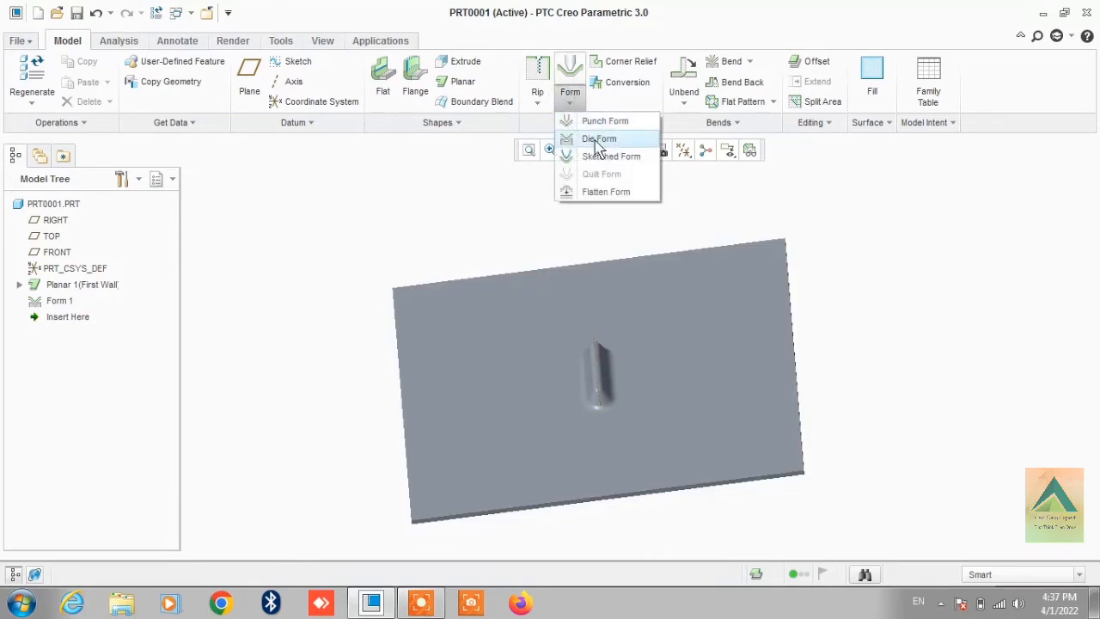
click(599, 140)
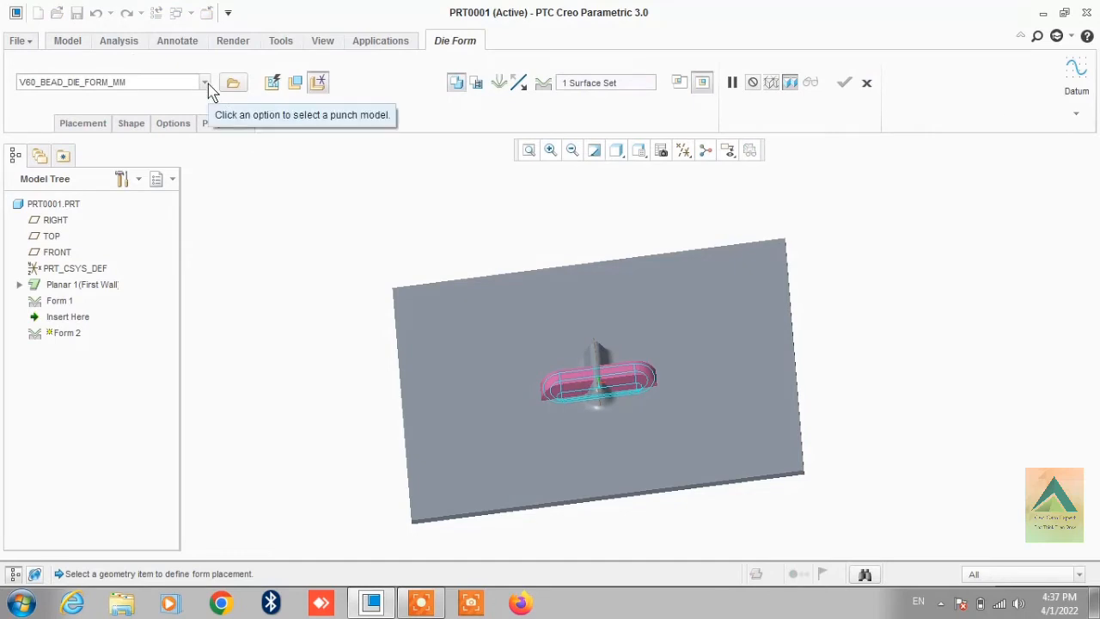
click(206, 82)
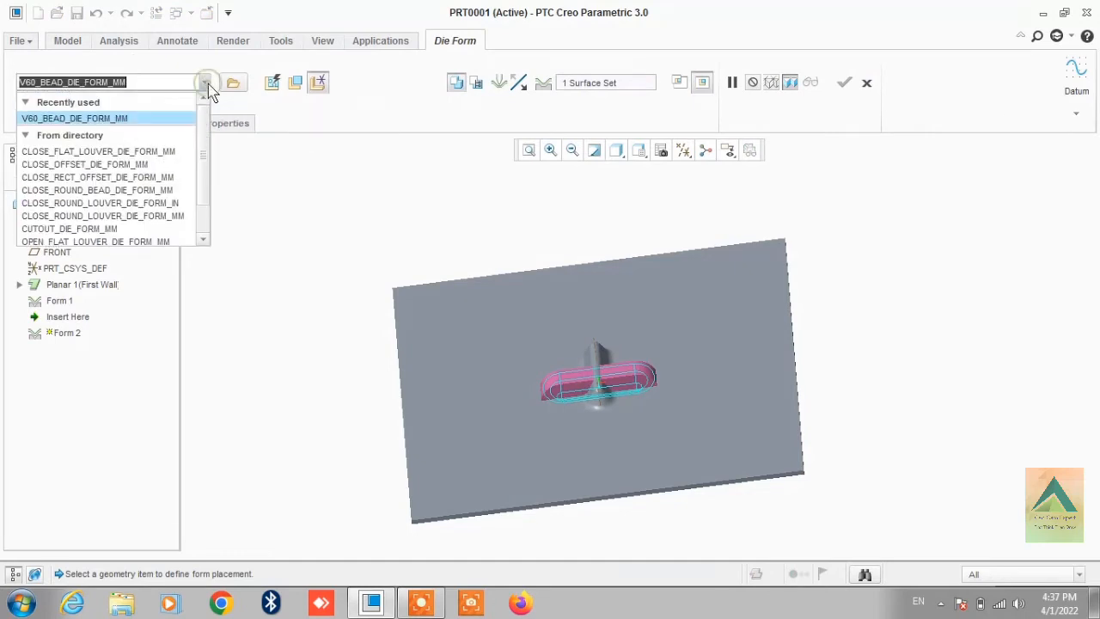
click(153, 191)
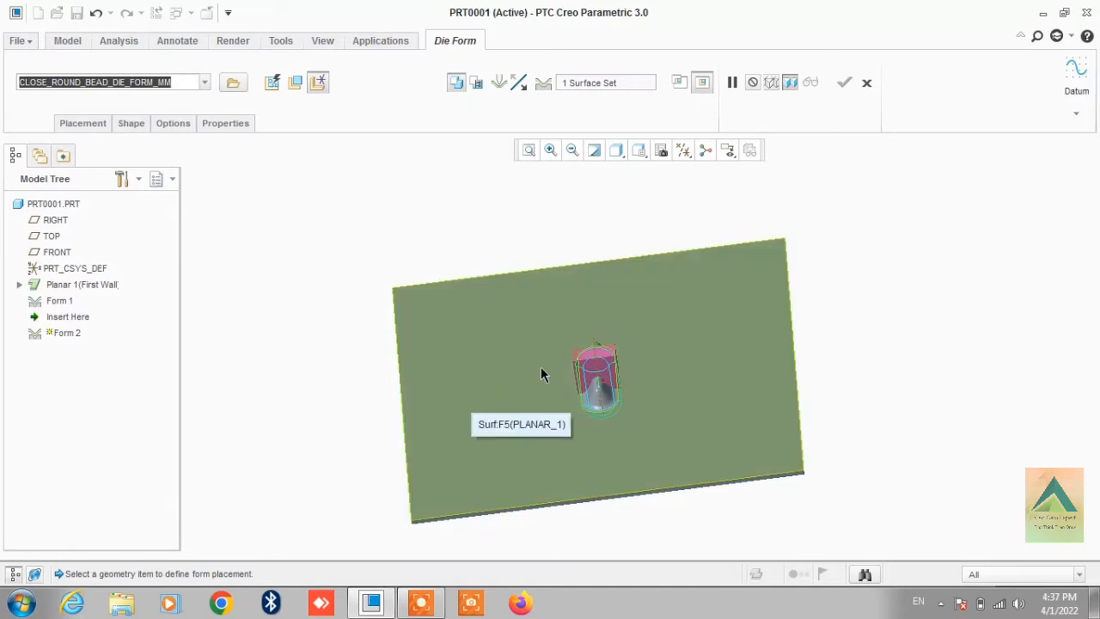
click(468, 339)
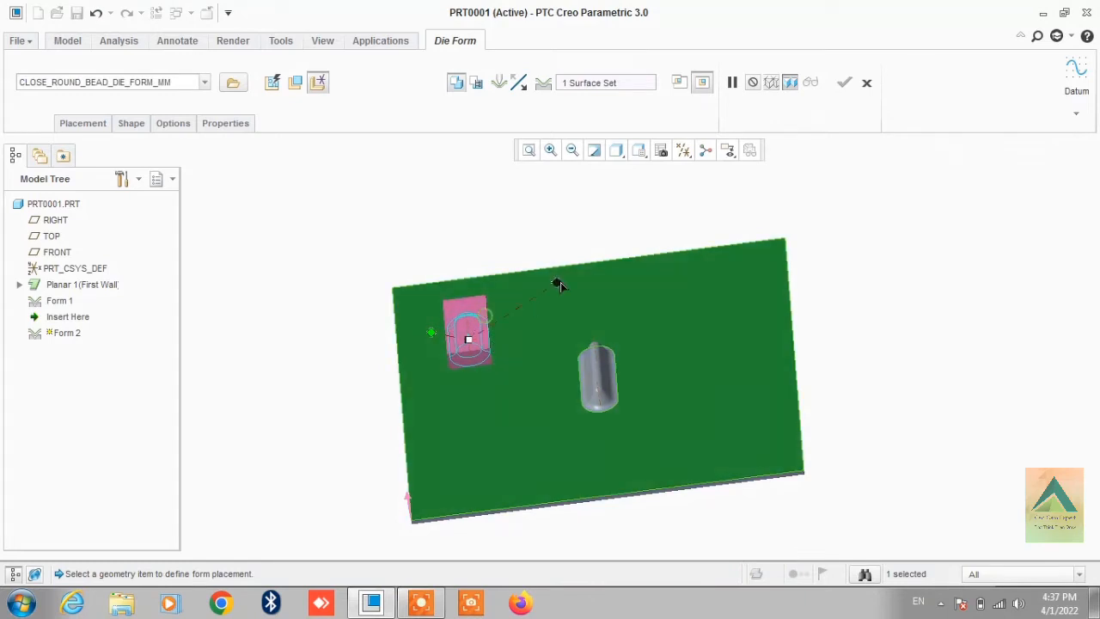
drag(560, 283, 474, 287)
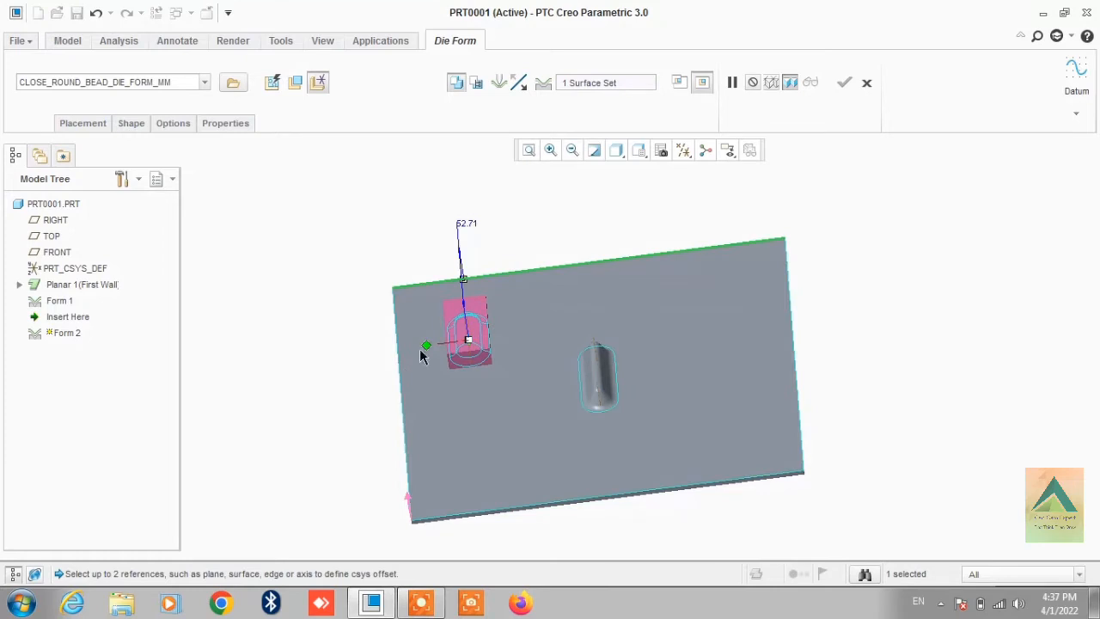
drag(430, 354, 399, 352)
Step: Set the round bead die form's offsets from the upper and left plate edges to 50 each and complete the feature
scroll(495, 268, down, 1)
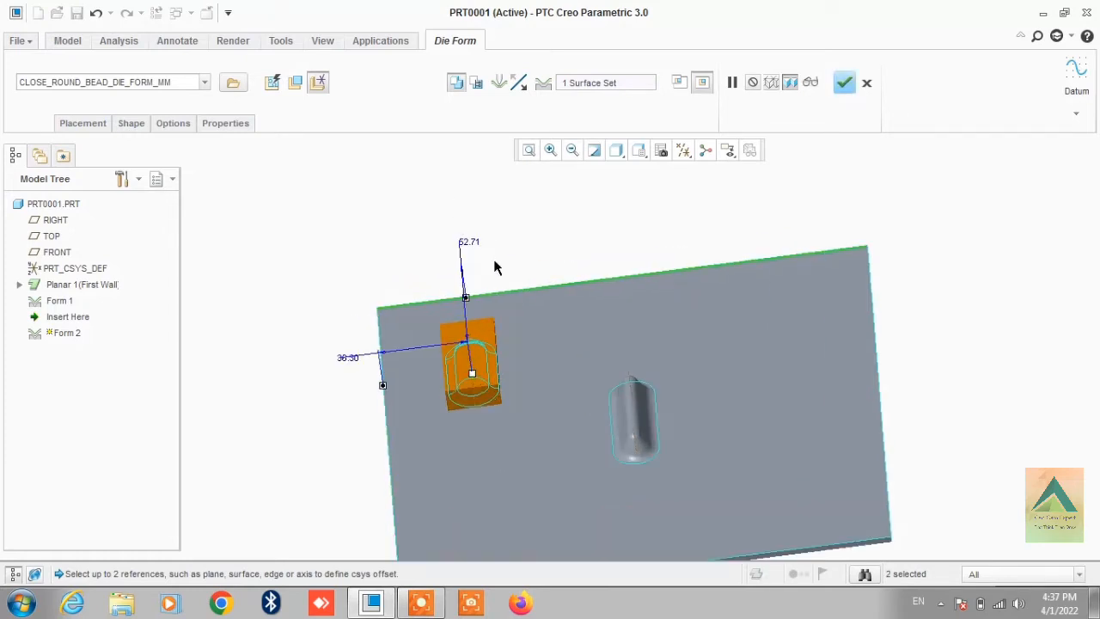
double_click(469, 241)
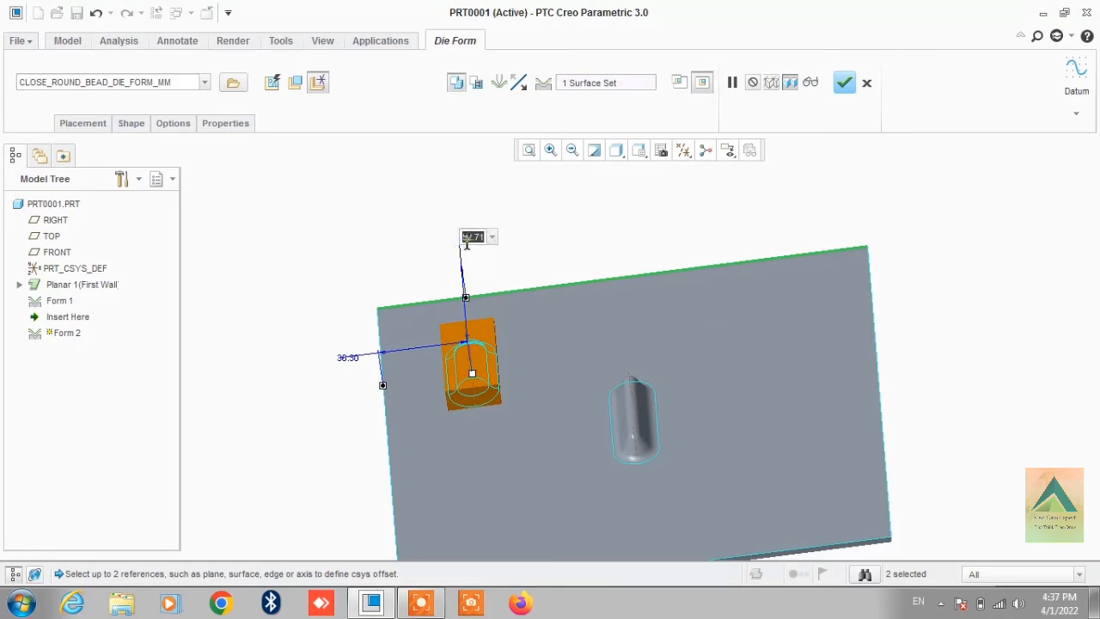
text(50)
key(Return)
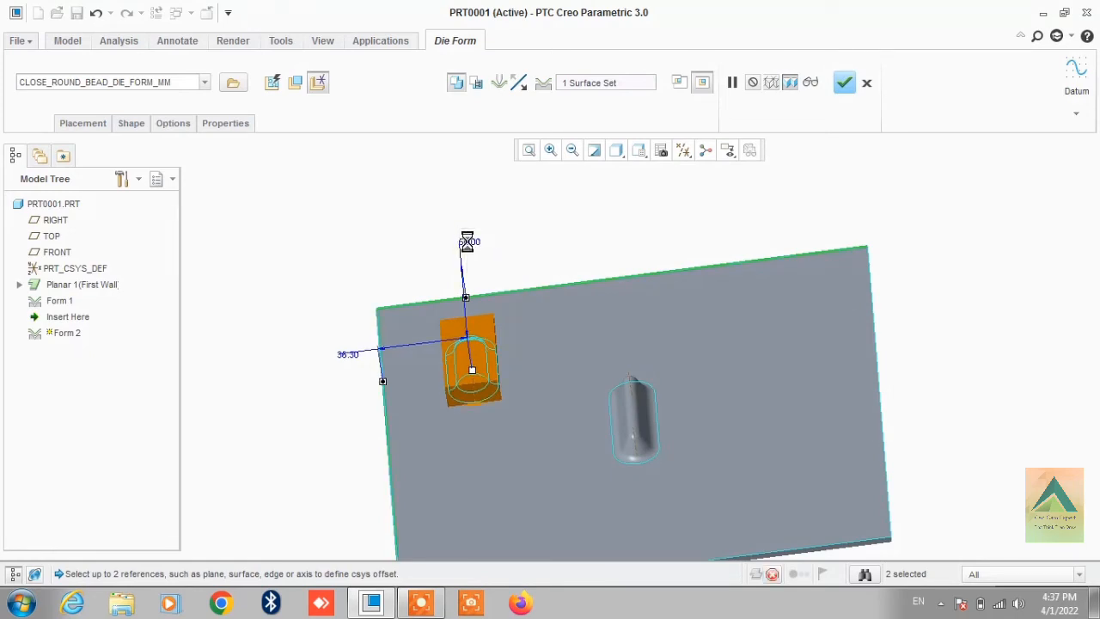
double_click(345, 355)
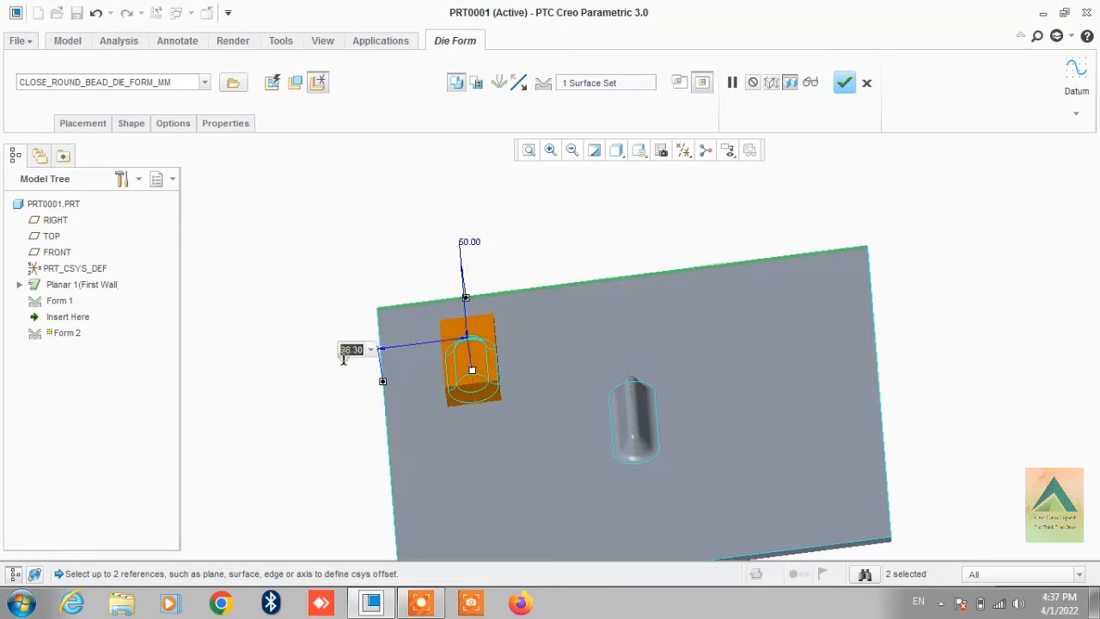
text(50)
key(Return)
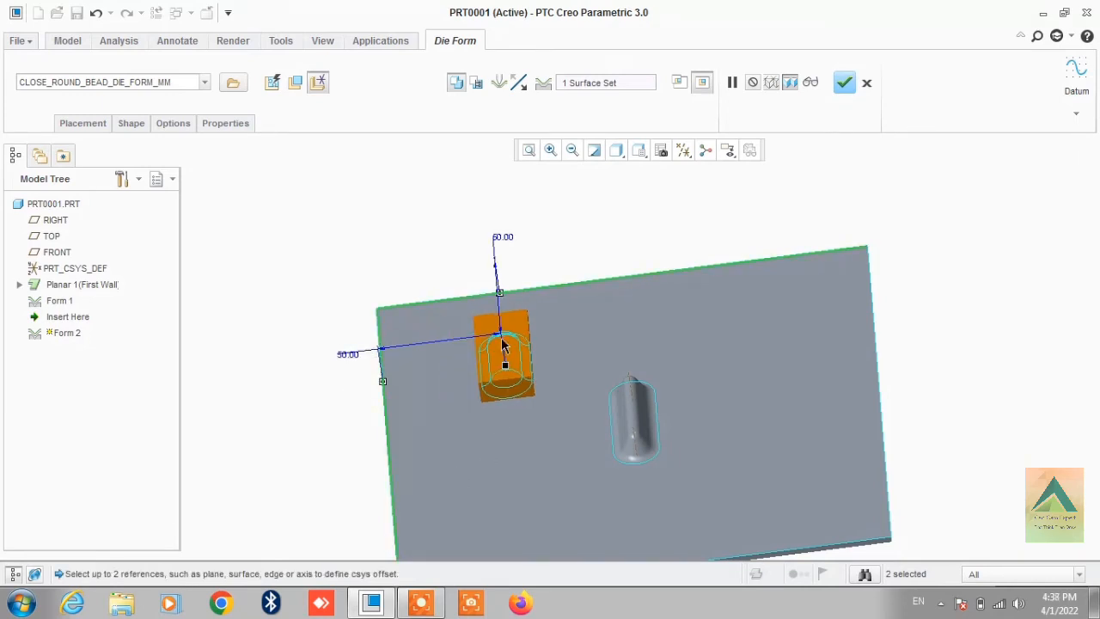
middle_drag(596, 350, 602, 388)
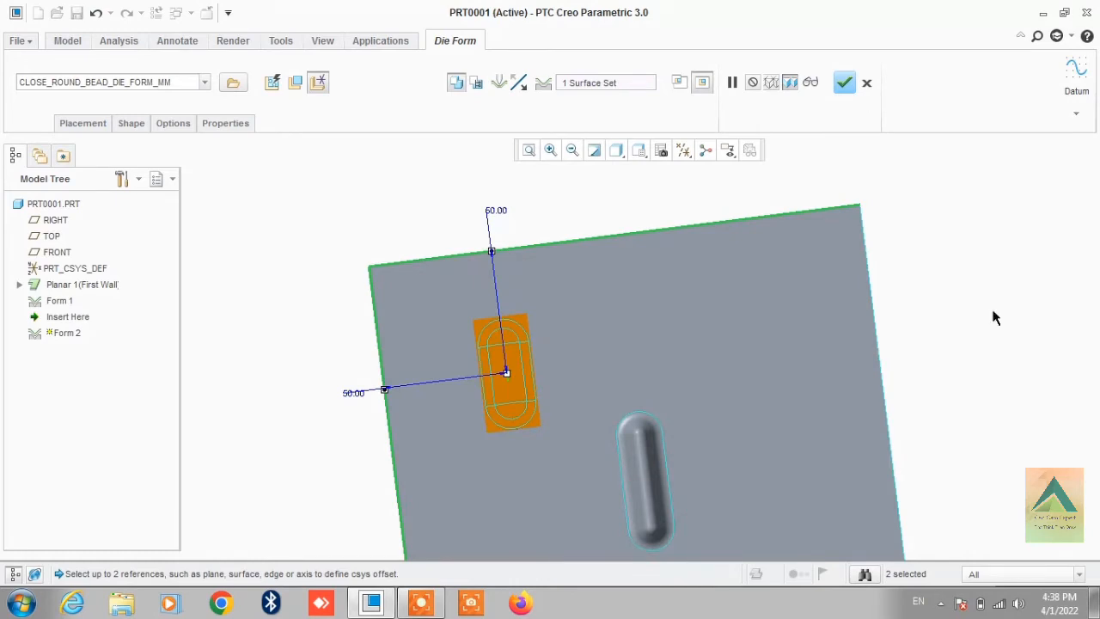
click(845, 82)
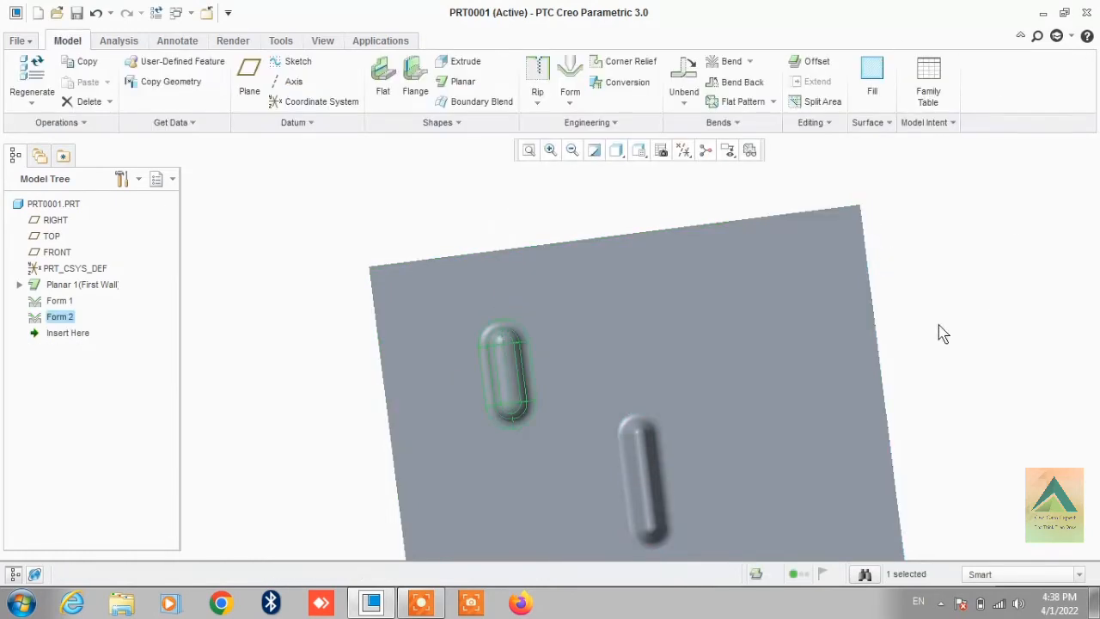
Step: Examine the V60 and round bead forms from the edge and face of the plate
middle_drag(872, 440, 850, 375)
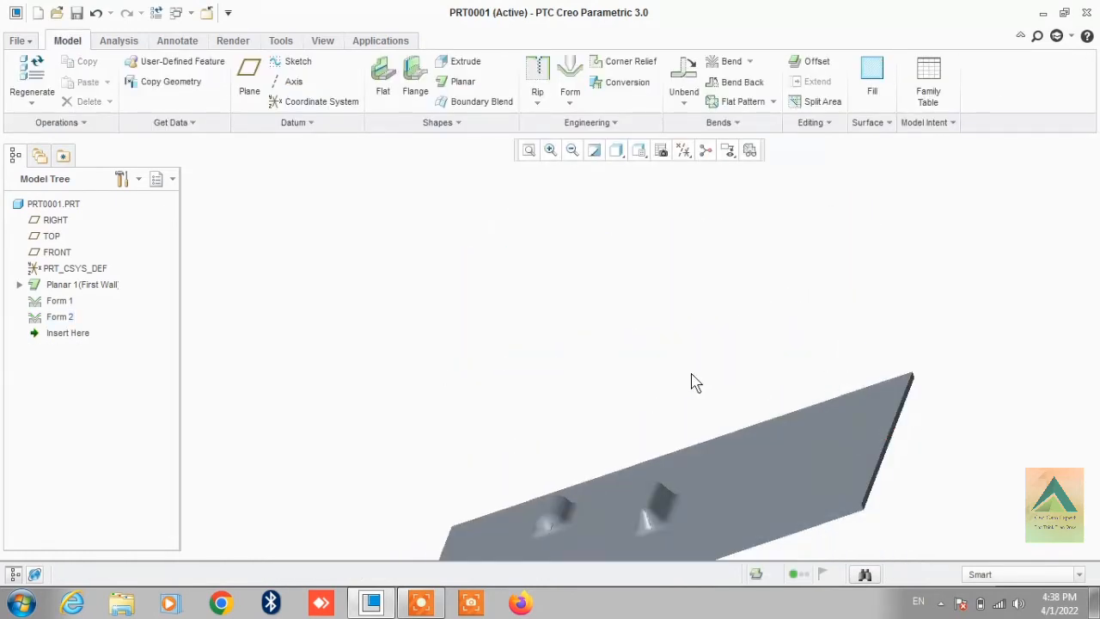
mouse_move(696, 383)
middle_down()
mouse_move(665, 376)
mouse_move(683, 532)
mouse_move(613, 442)
middle_up()
scroll(575, 343, up, 2)
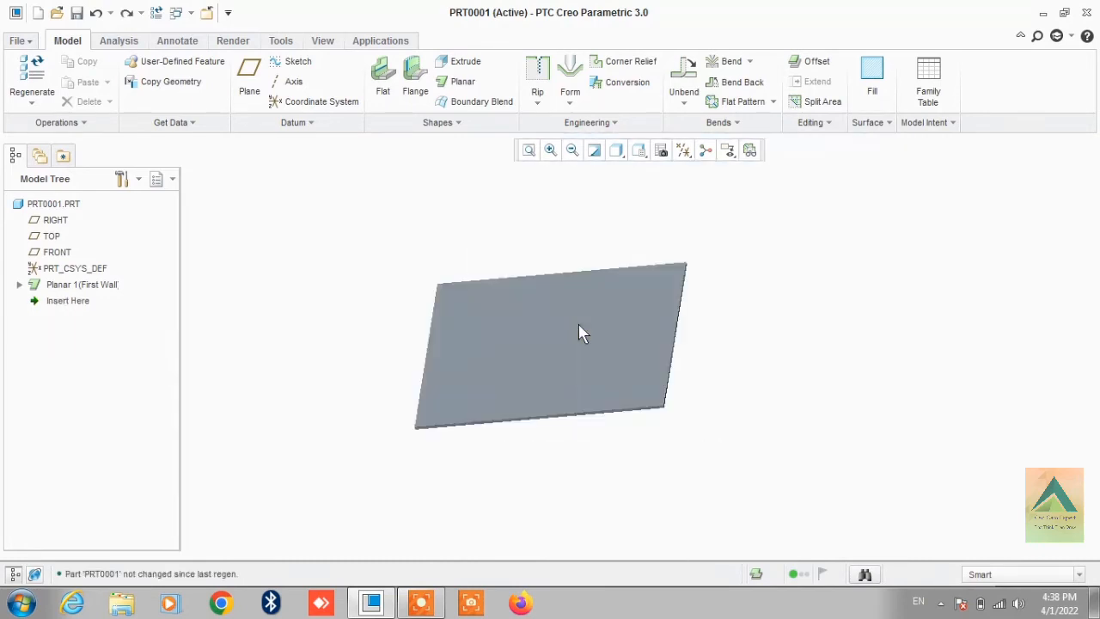
Step: Start a Sketched Form and open its sketch on the wall's large face, with the RIGHT datum plane as right reference, viewed head-on
click(569, 97)
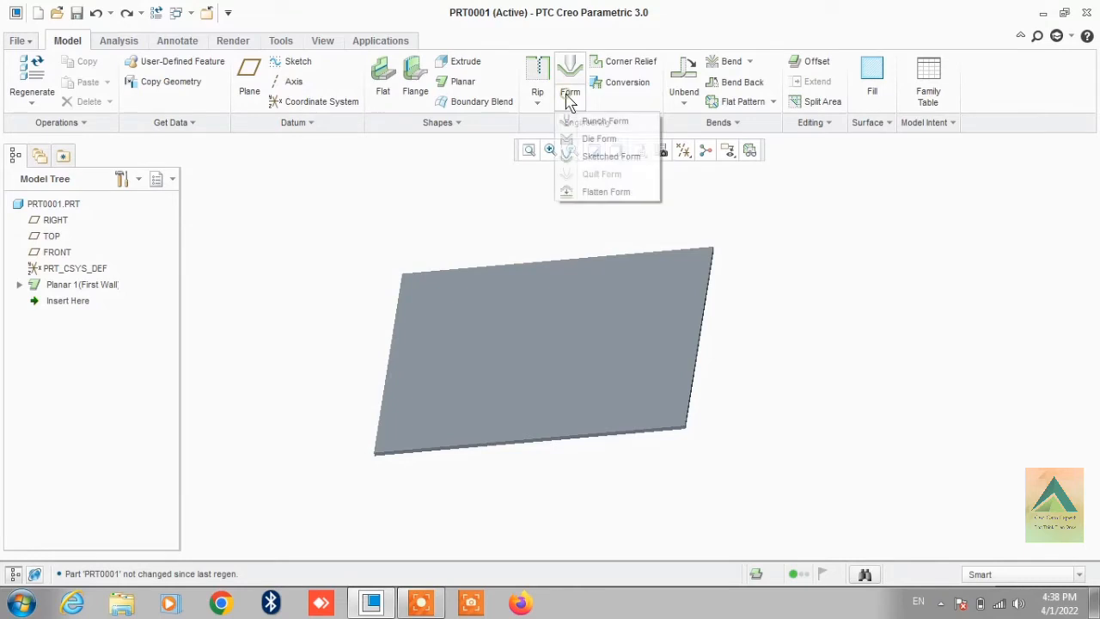
click(604, 159)
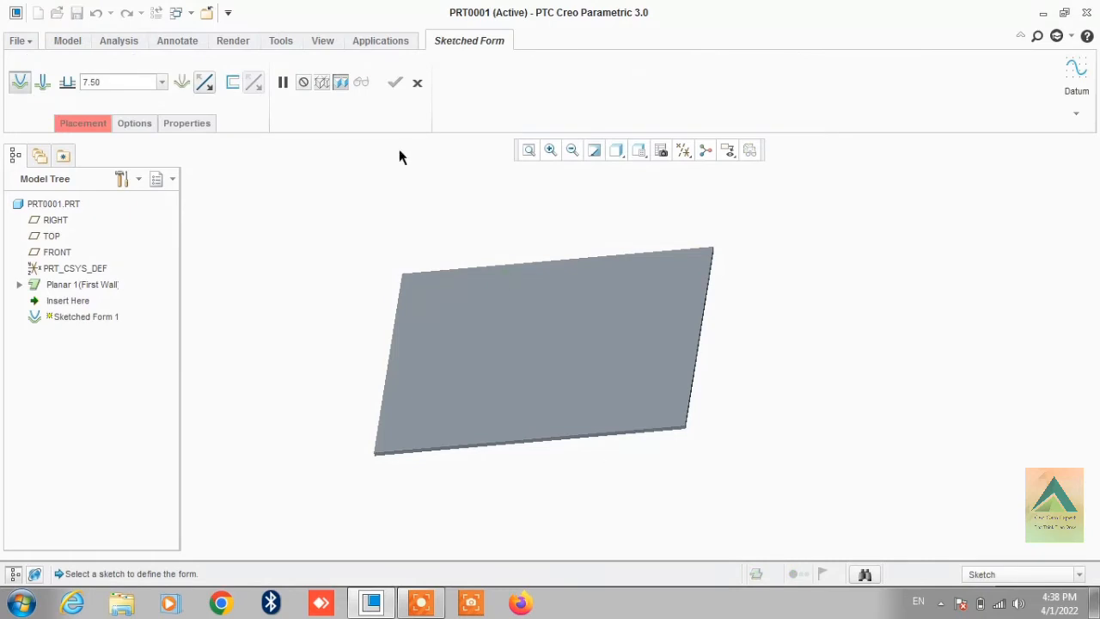
click(102, 127)
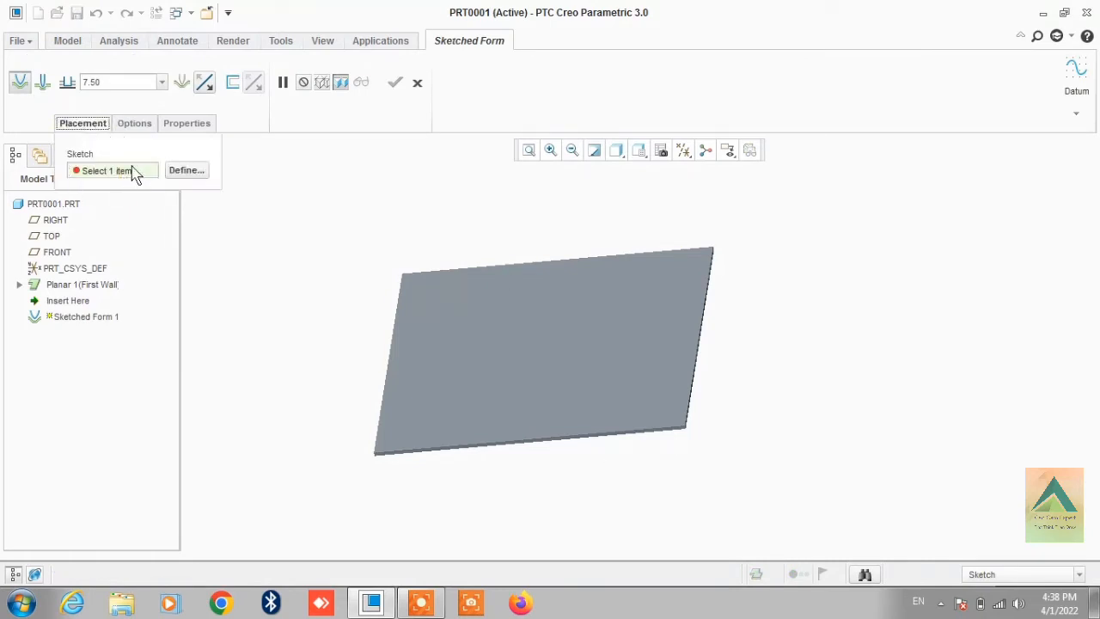
click(194, 173)
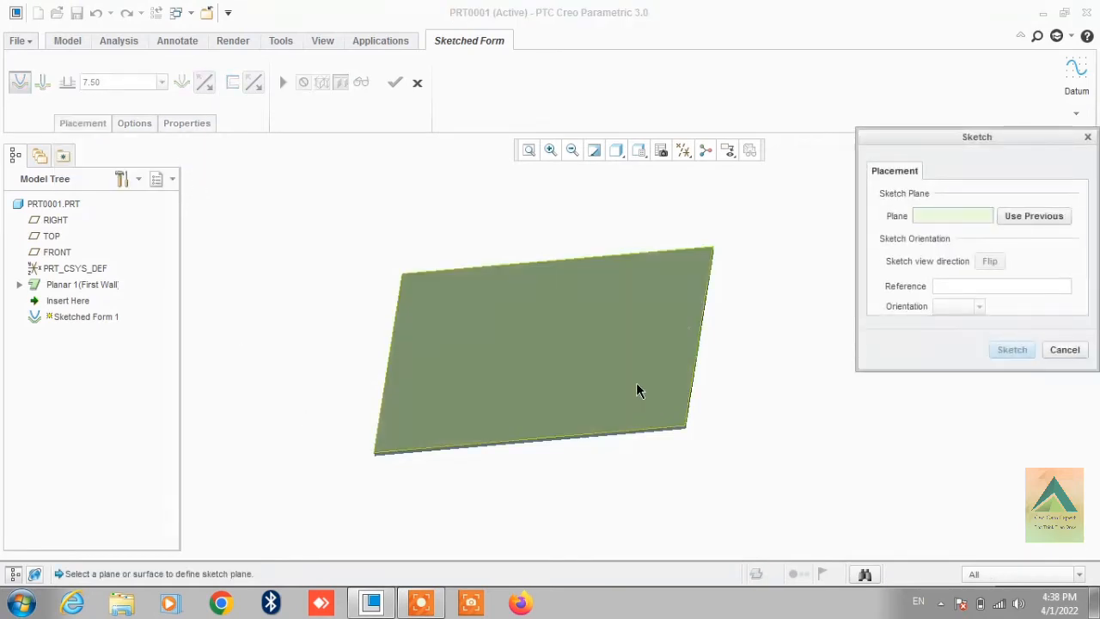
click(567, 318)
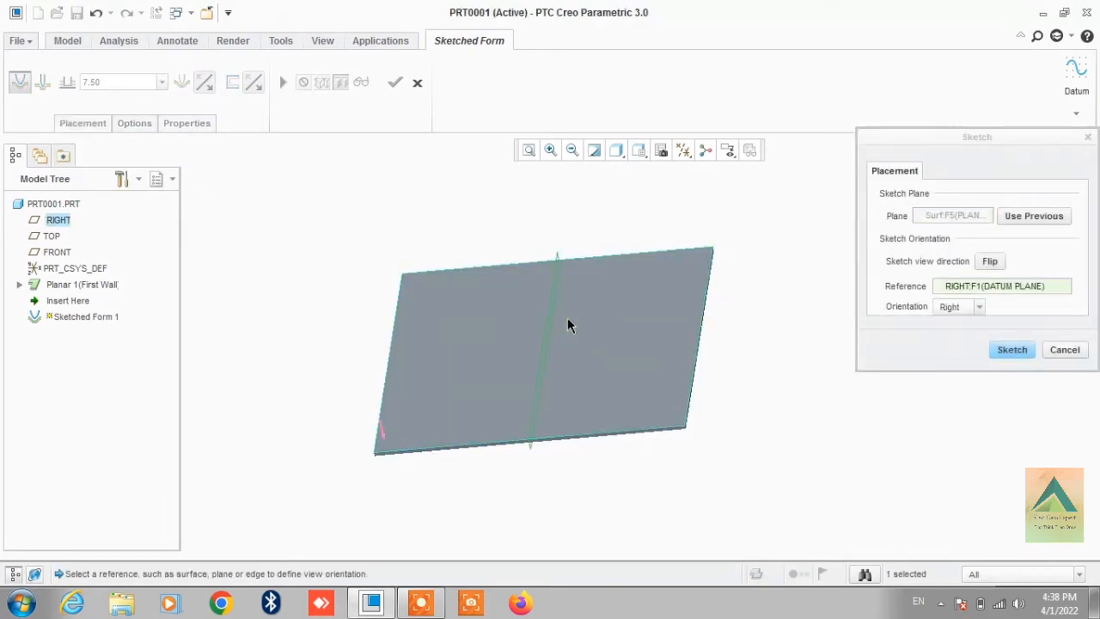
click(1011, 349)
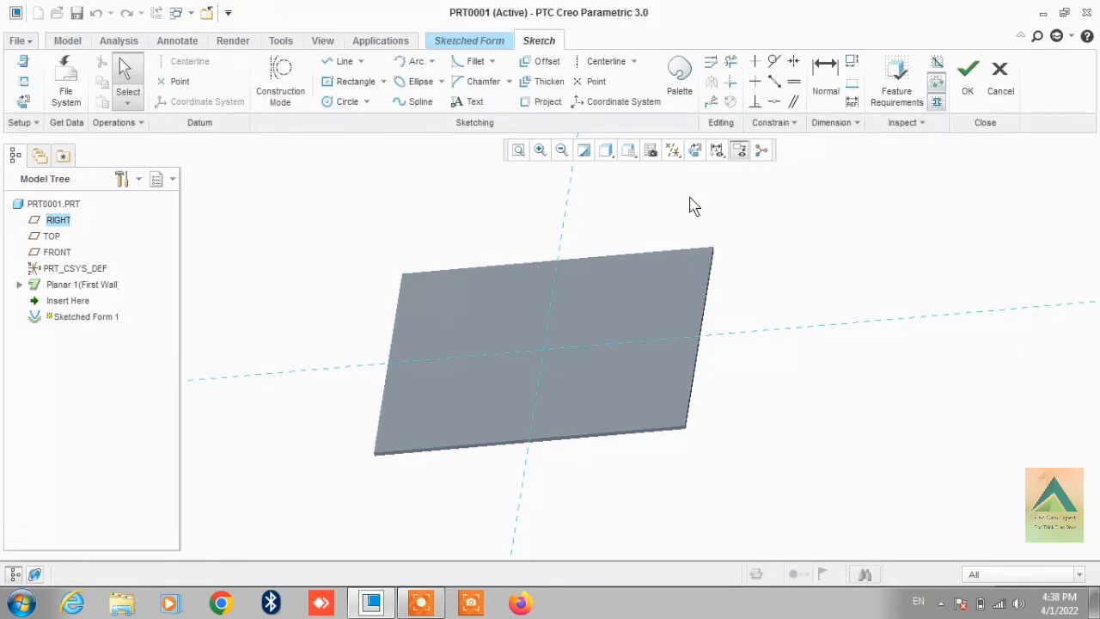
click(694, 152)
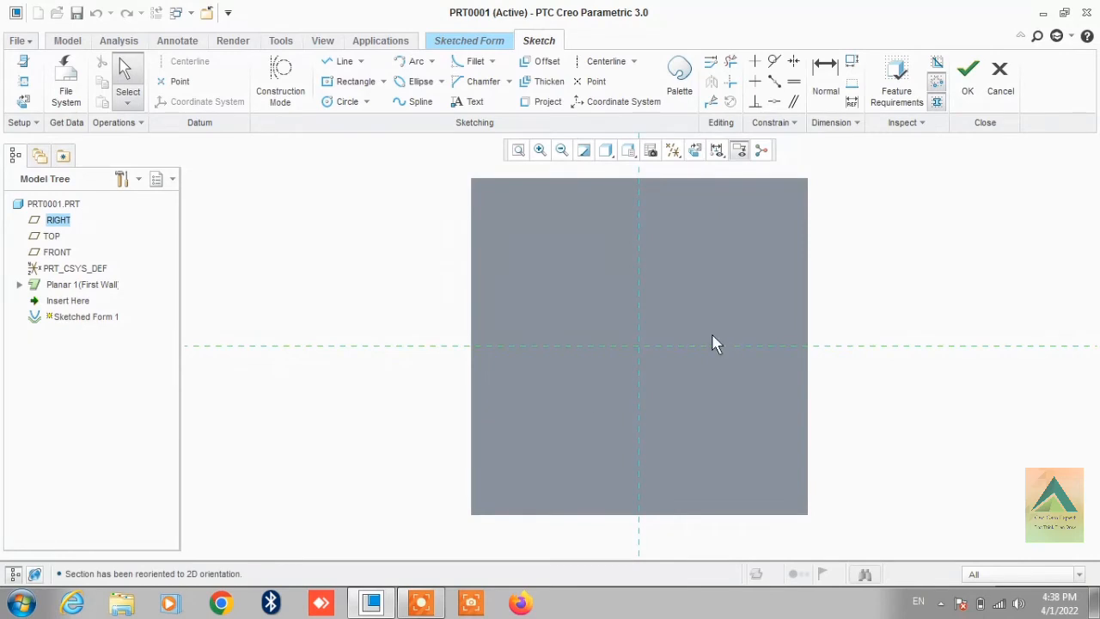
Step: Sketch a center rectangle about 91 by 84 at the plate's centre and accept the sketch
click(344, 82)
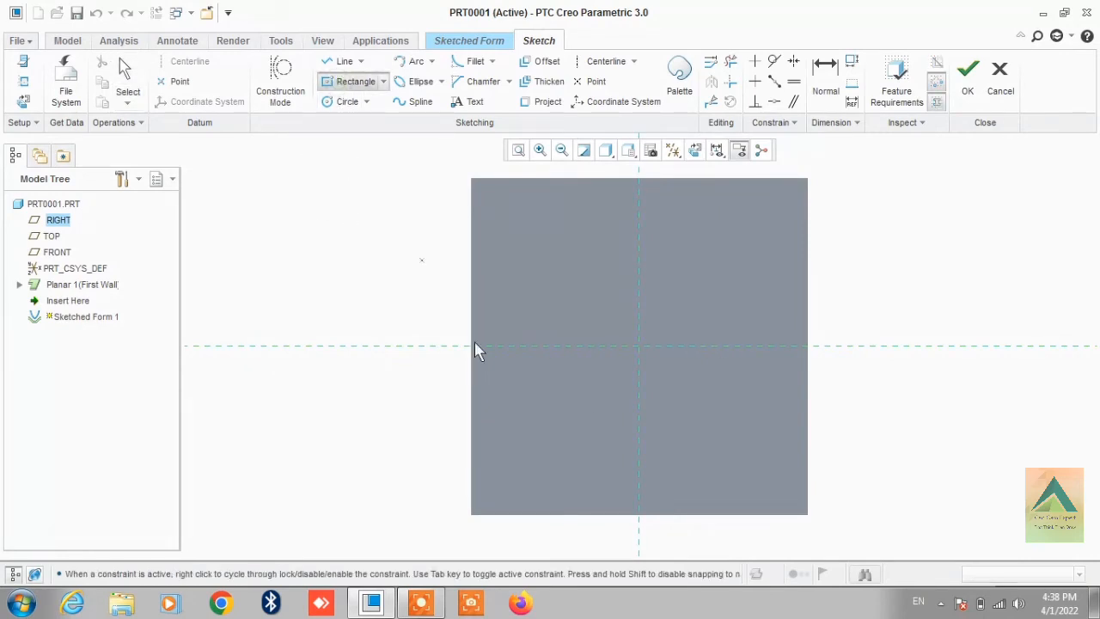
click(639, 340)
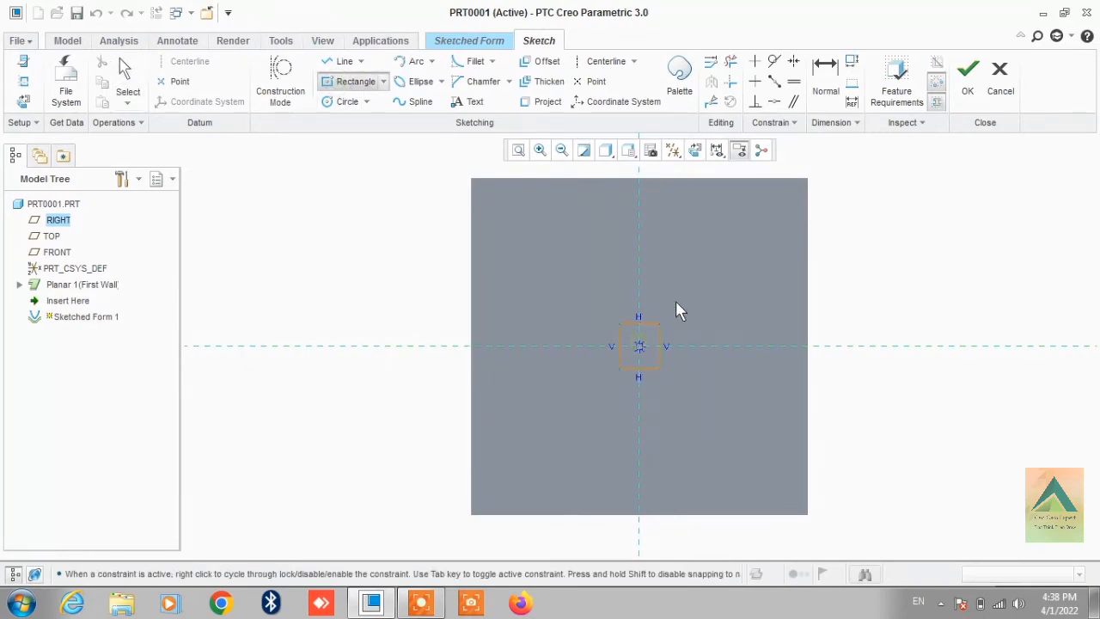
click(716, 275)
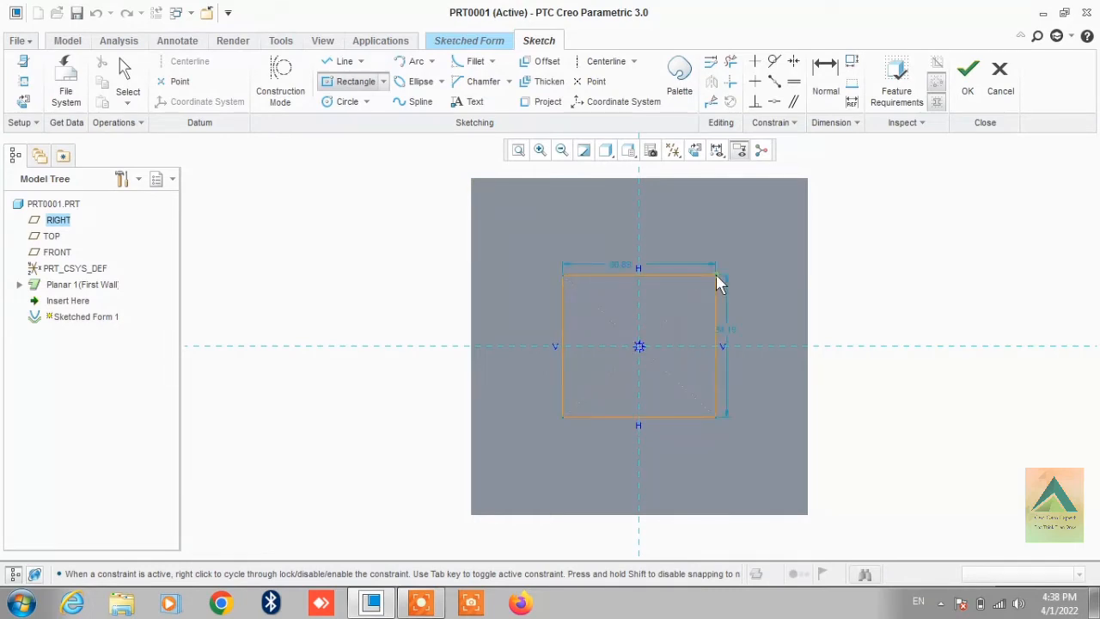
middle_drag(951, 429, 936, 383)
scroll(834, 448, up, 2)
scroll(757, 309, down, 2)
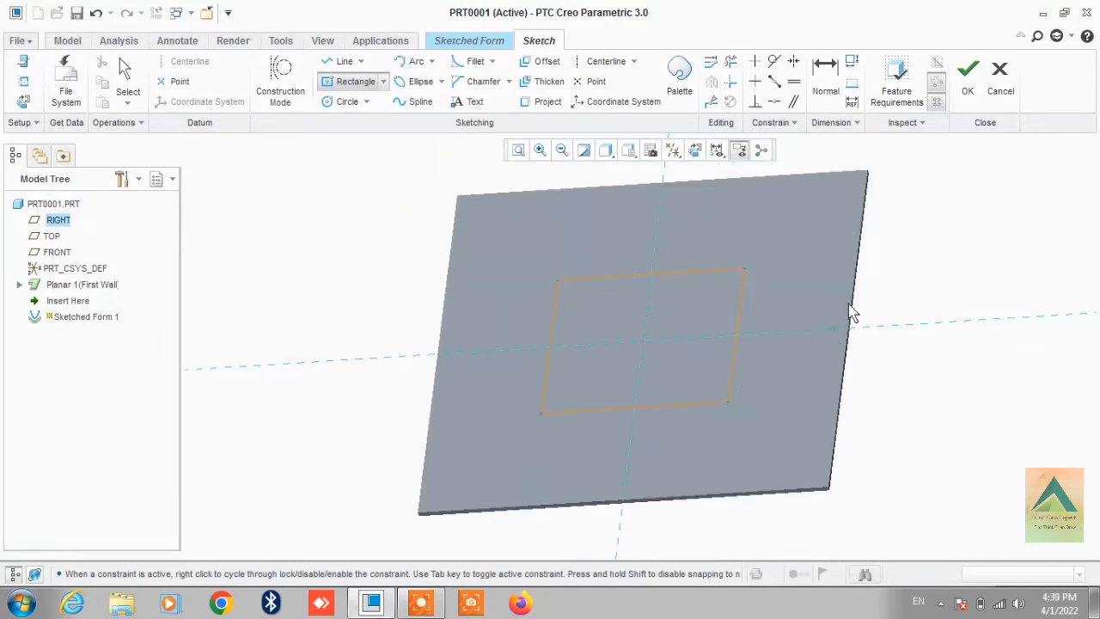
click(968, 73)
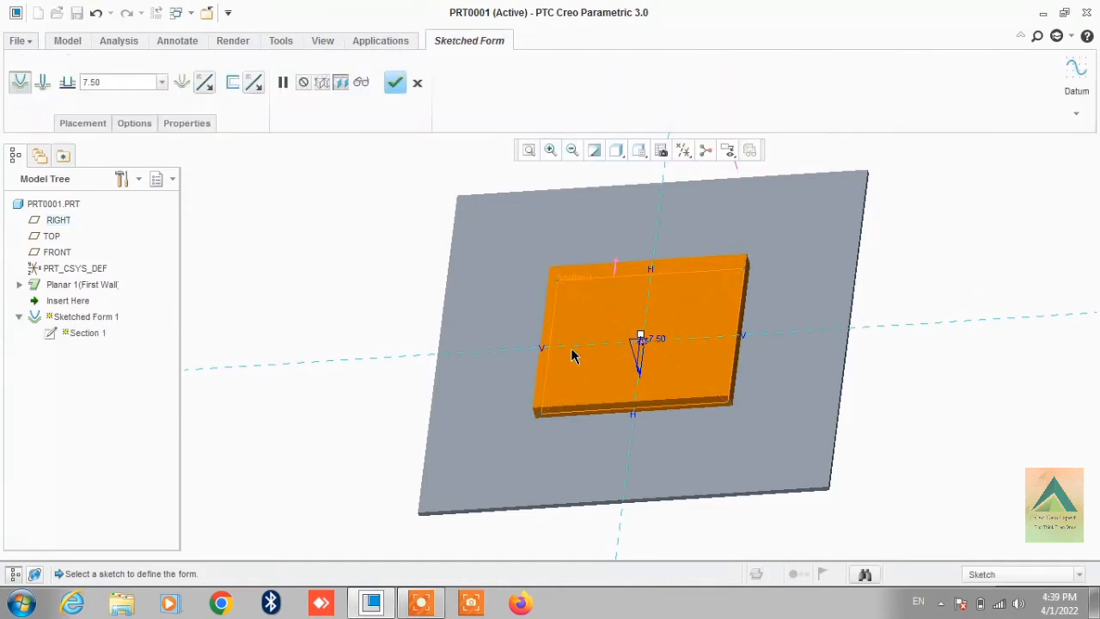
Step: Pull the form's depth out to 54 and inspect the preview from both sides of the plate
mouse_move(551, 361)
middle_down()
mouse_move(506, 277)
mouse_move(521, 343)
mouse_move(595, 343)
middle_up()
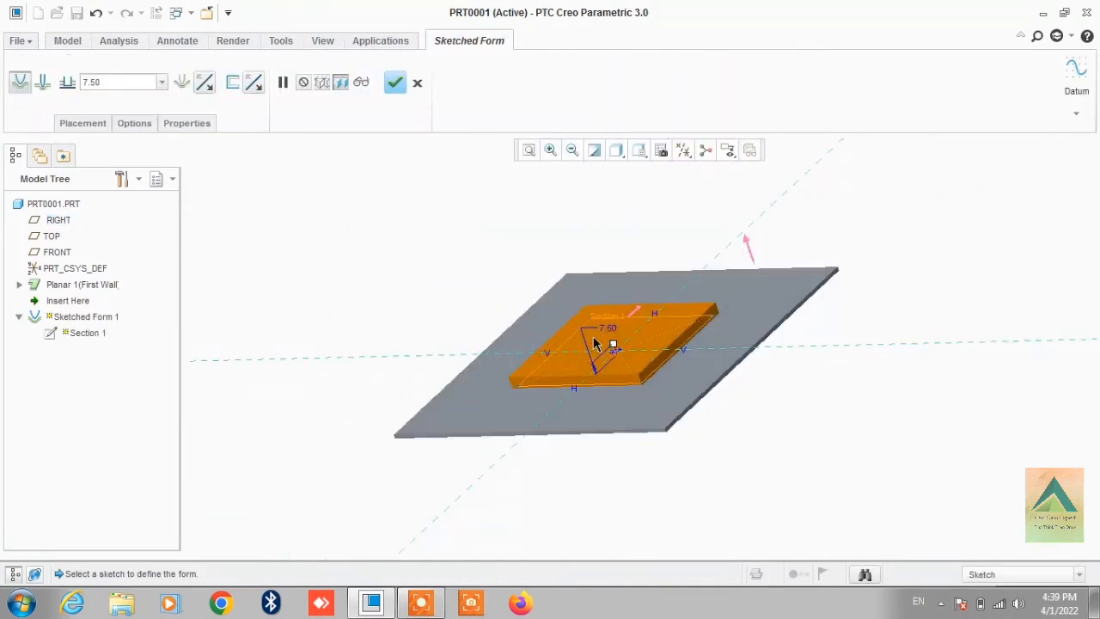
drag(613, 346, 581, 284)
middle_drag(880, 399, 812, 413)
scroll(619, 359, down, 1)
scroll(573, 353, up, 4)
scroll(574, 361, down, 1)
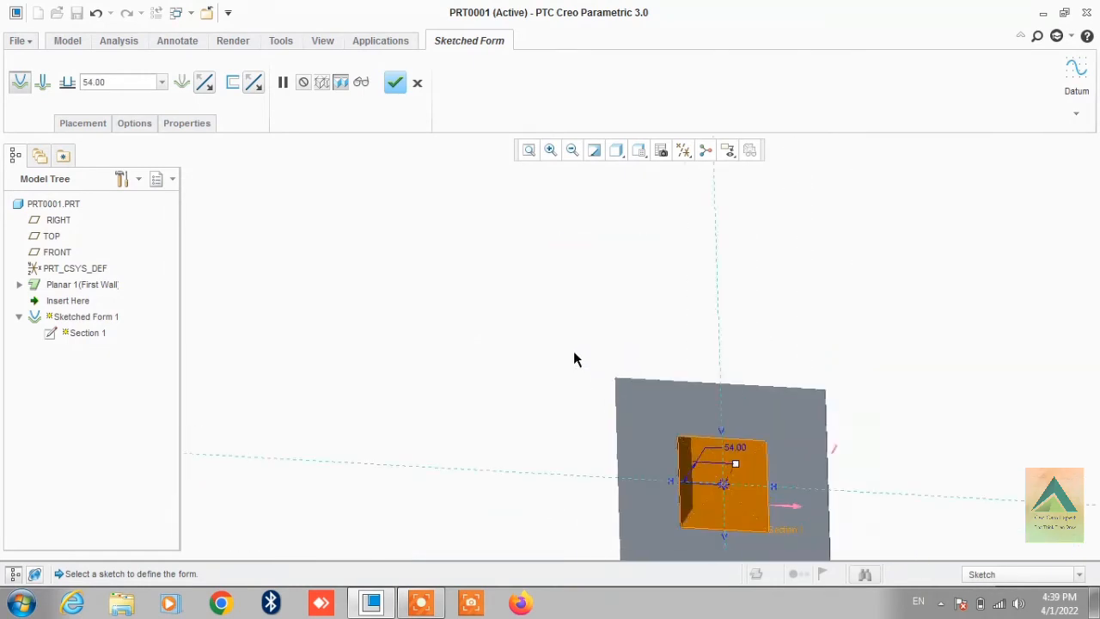
scroll(574, 361, up, 3)
scroll(683, 486, down, 3)
scroll(619, 322, down, 1)
mouse_move(850, 441)
middle_down()
mouse_move(876, 386)
mouse_move(956, 318)
mouse_move(855, 342)
middle_up()
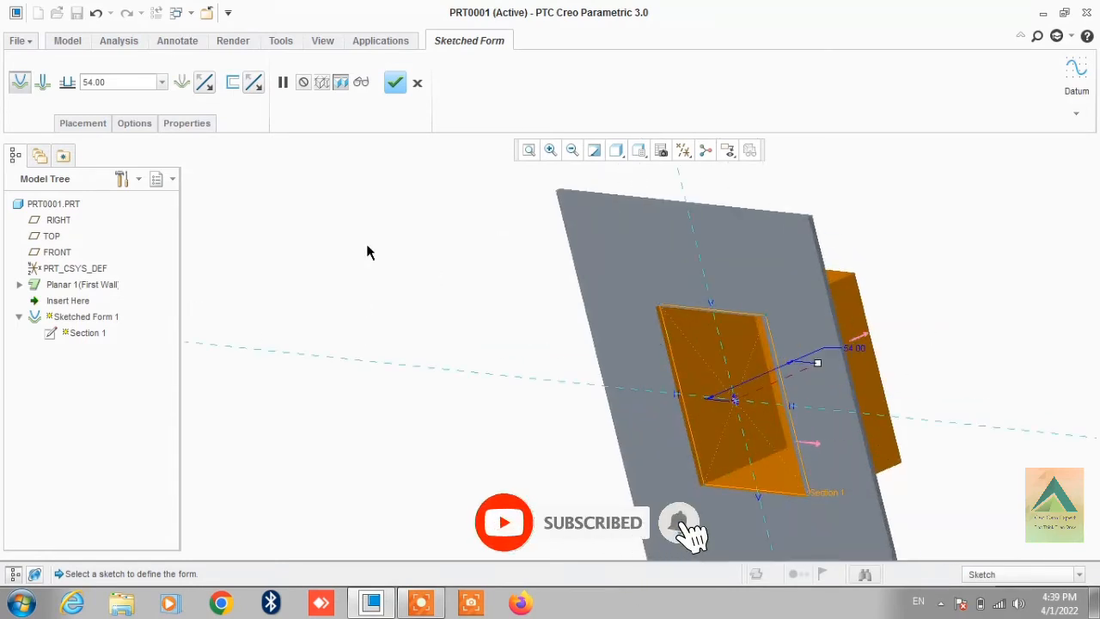
Step: Set the sketched form's depth to 50
double_click(103, 82)
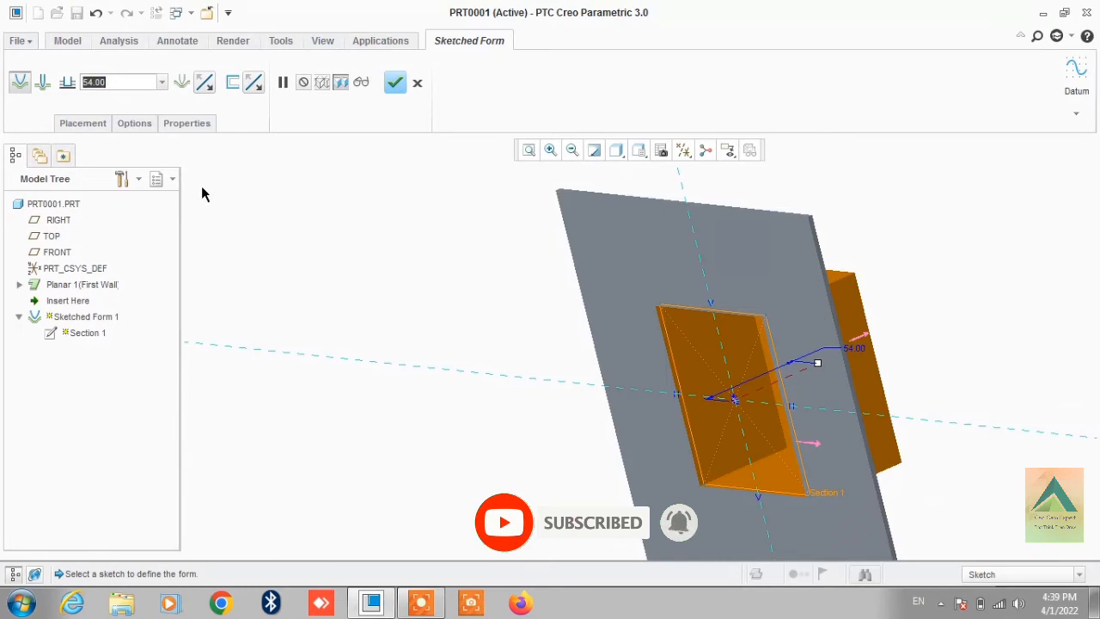
text(50)
key(Return)
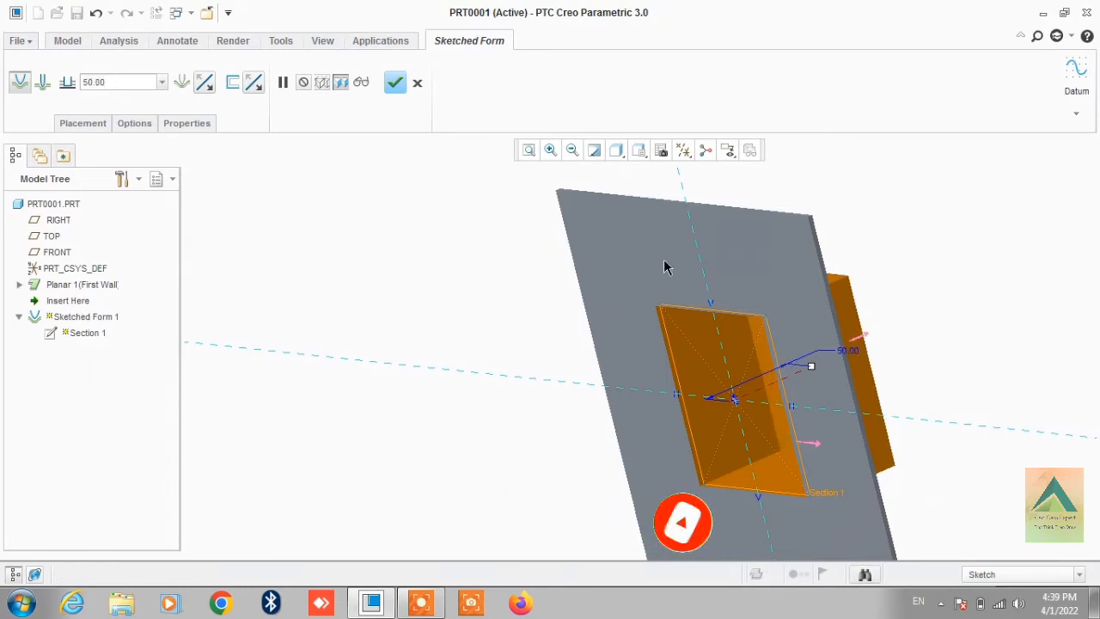
Step: Try the piercing type for the sketched form, inspect its preview and restore the punch type
click(48, 85)
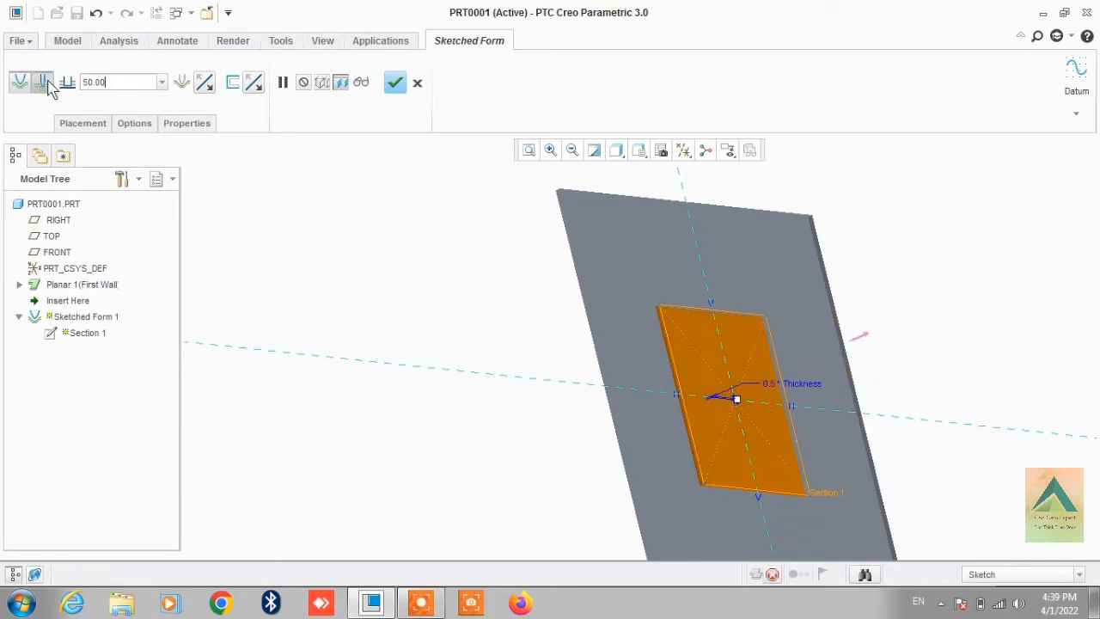
middle_drag(928, 412, 807, 421)
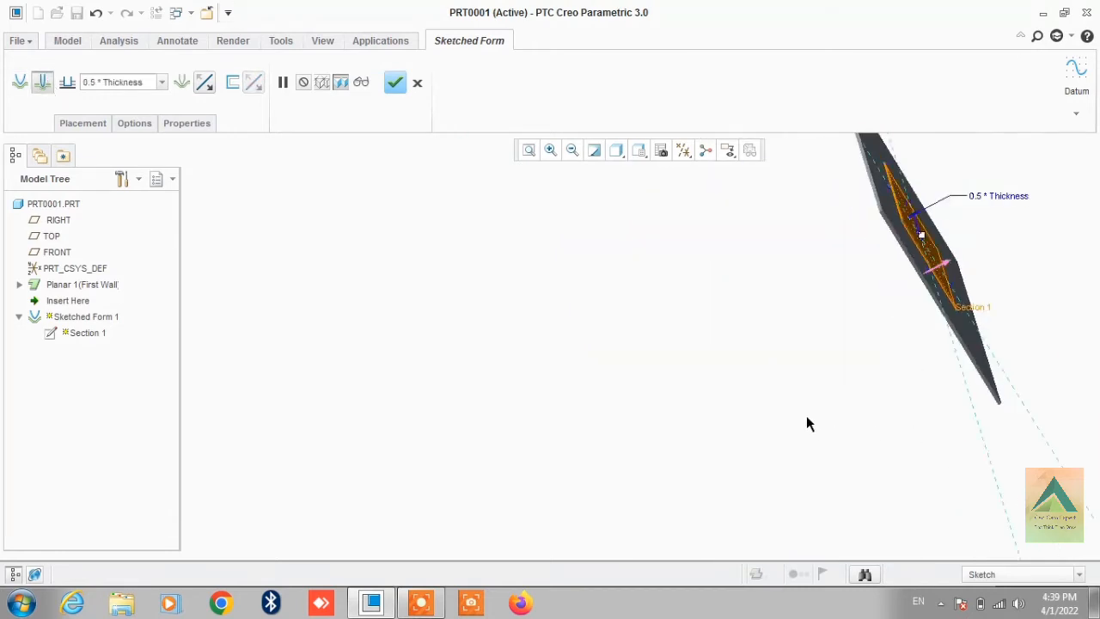
scroll(889, 282, down, 5)
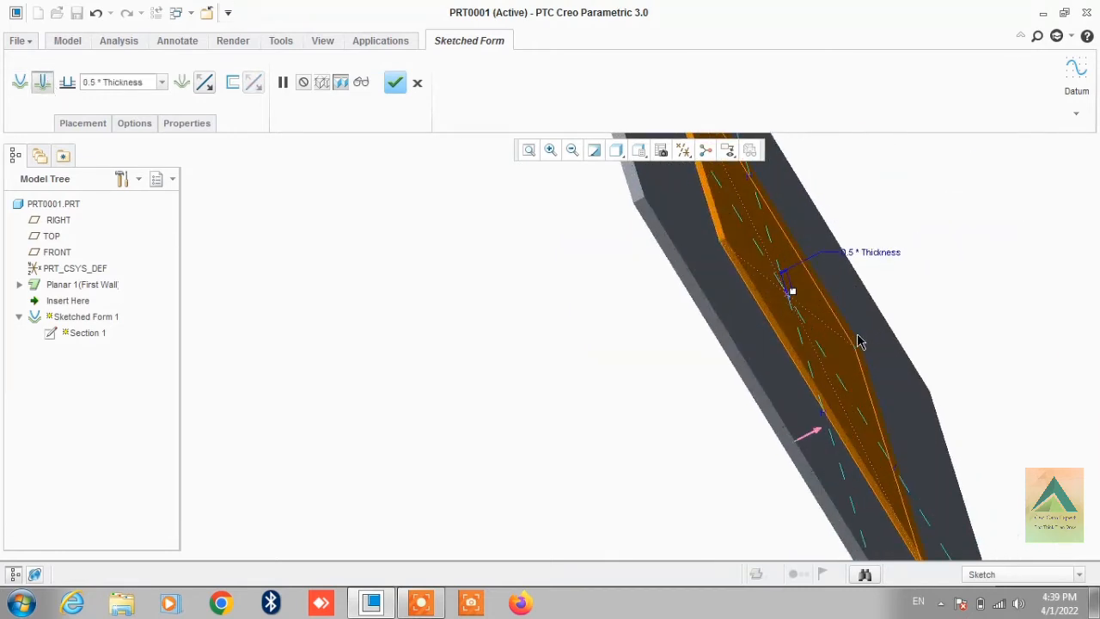
scroll(858, 335, up, 3)
middle_drag(858, 339, 879, 323)
scroll(740, 381, up, 2)
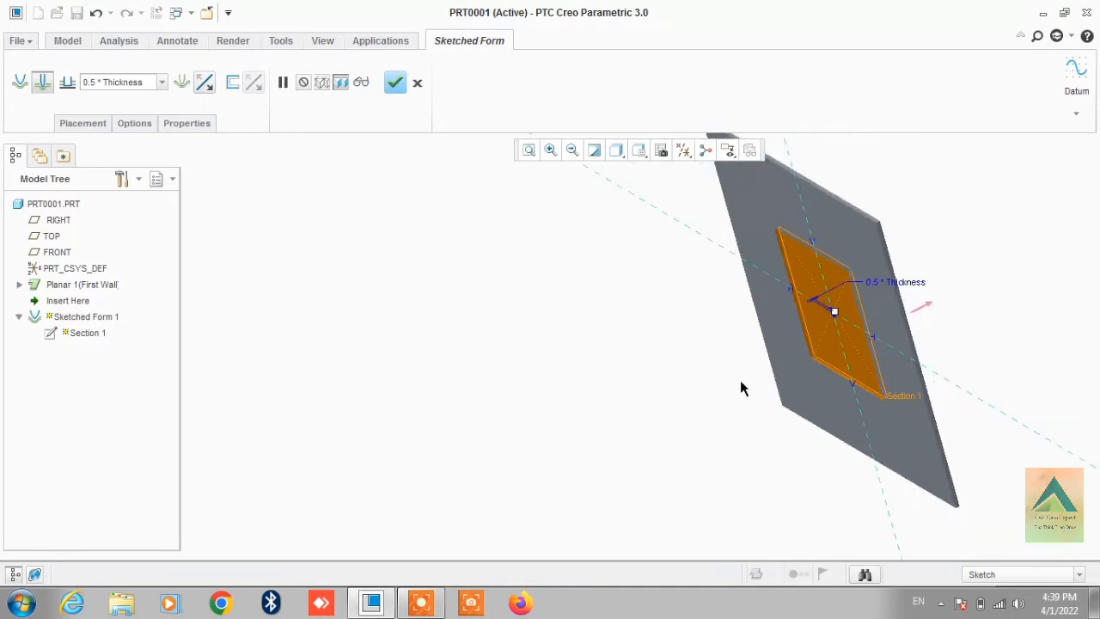
scroll(943, 273, down, 3)
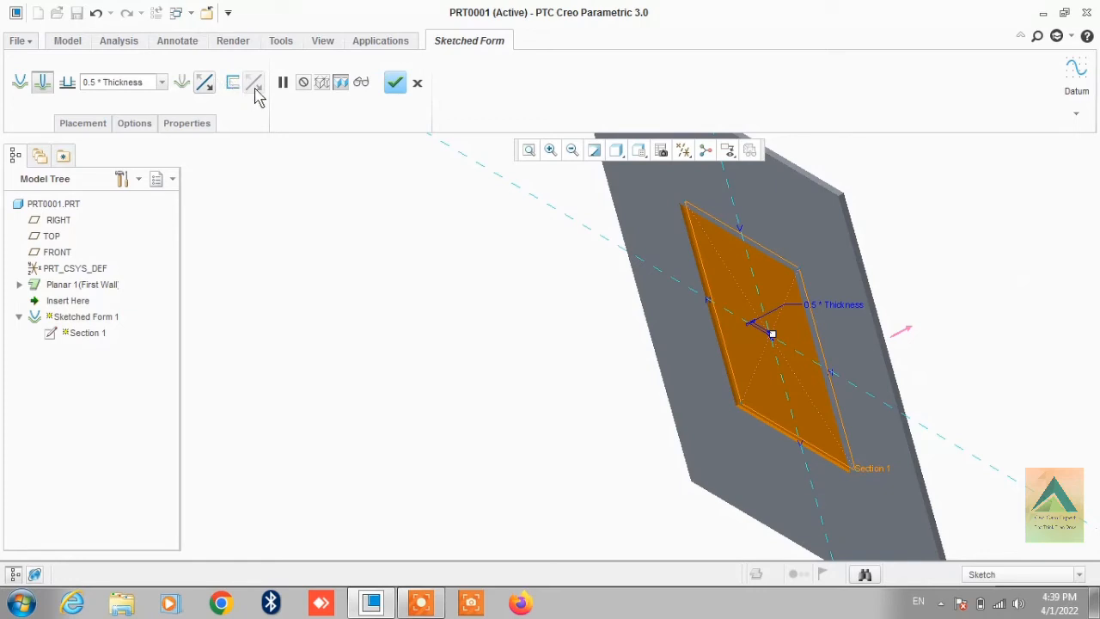
click(19, 83)
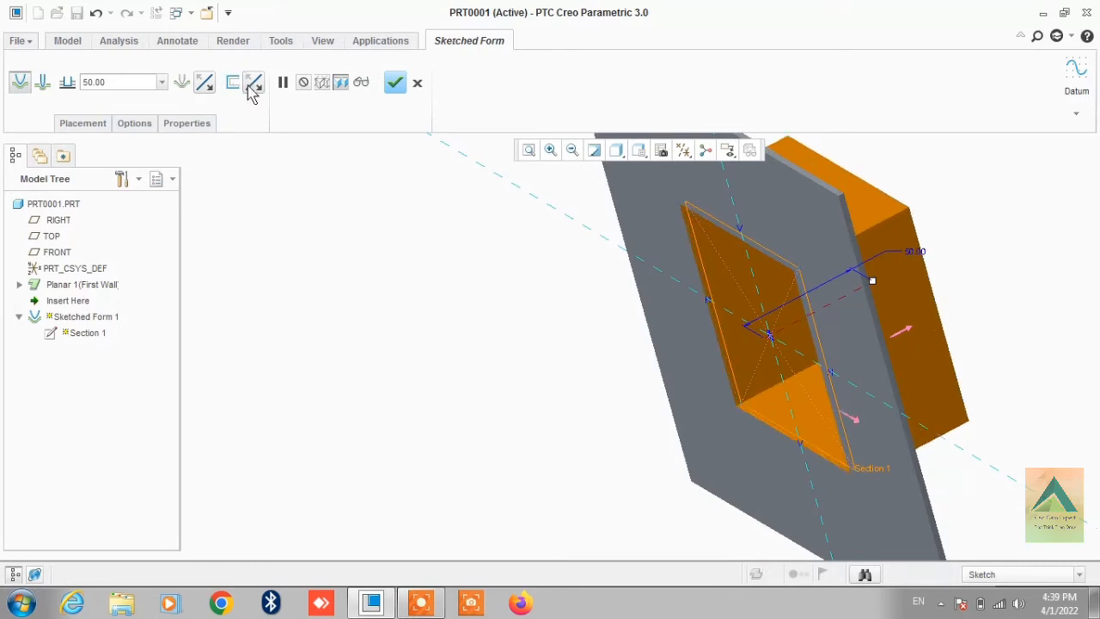
Step: Flip the form's depth direction to the opposite side of the plate and back again
mouse_move(889, 219)
middle_down()
mouse_move(798, 280)
mouse_move(811, 320)
middle_up()
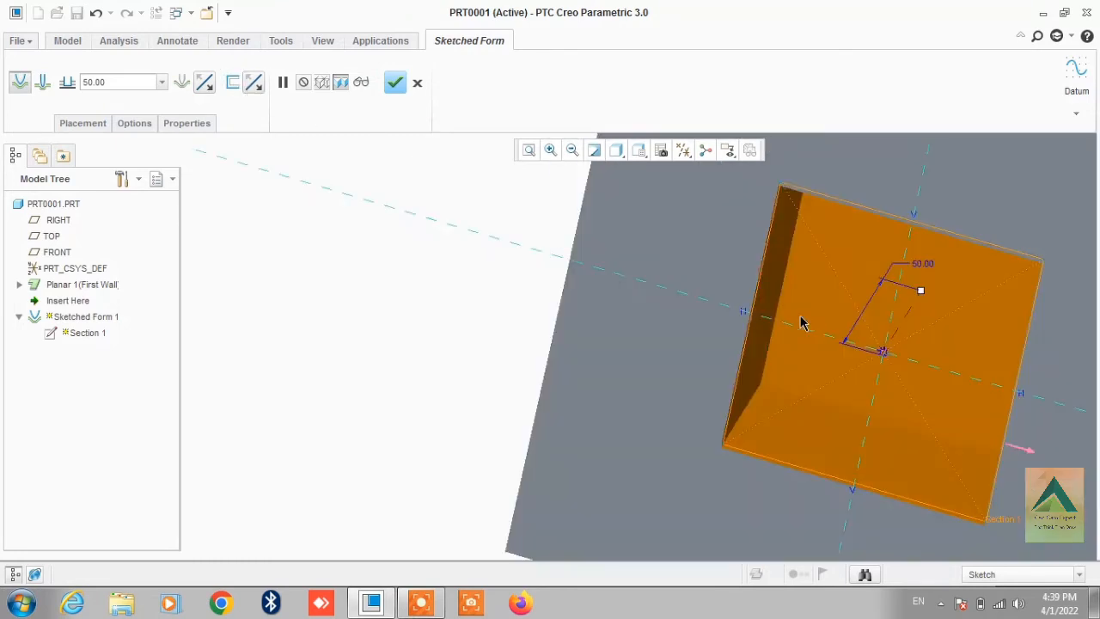
click(251, 82)
click(206, 81)
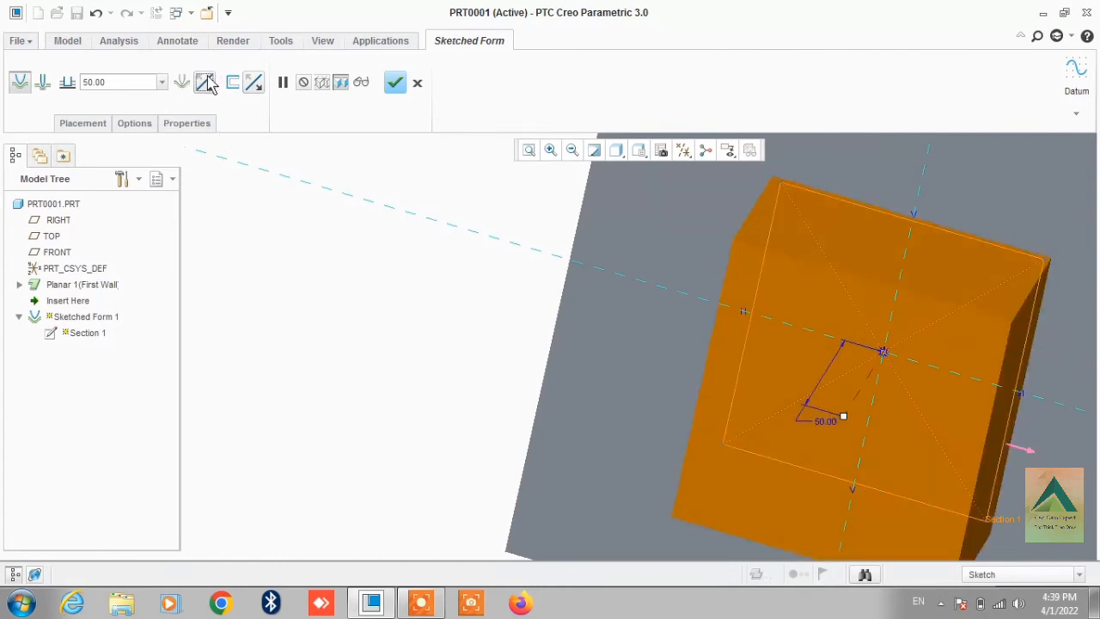
middle_drag(309, 258, 405, 405)
click(205, 81)
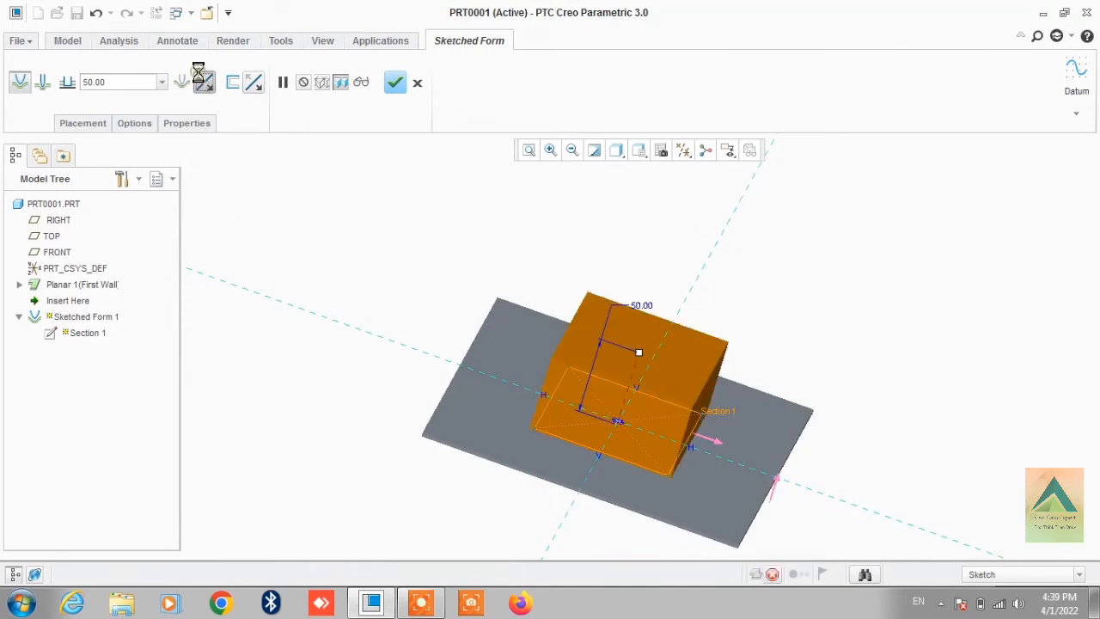
click(202, 80)
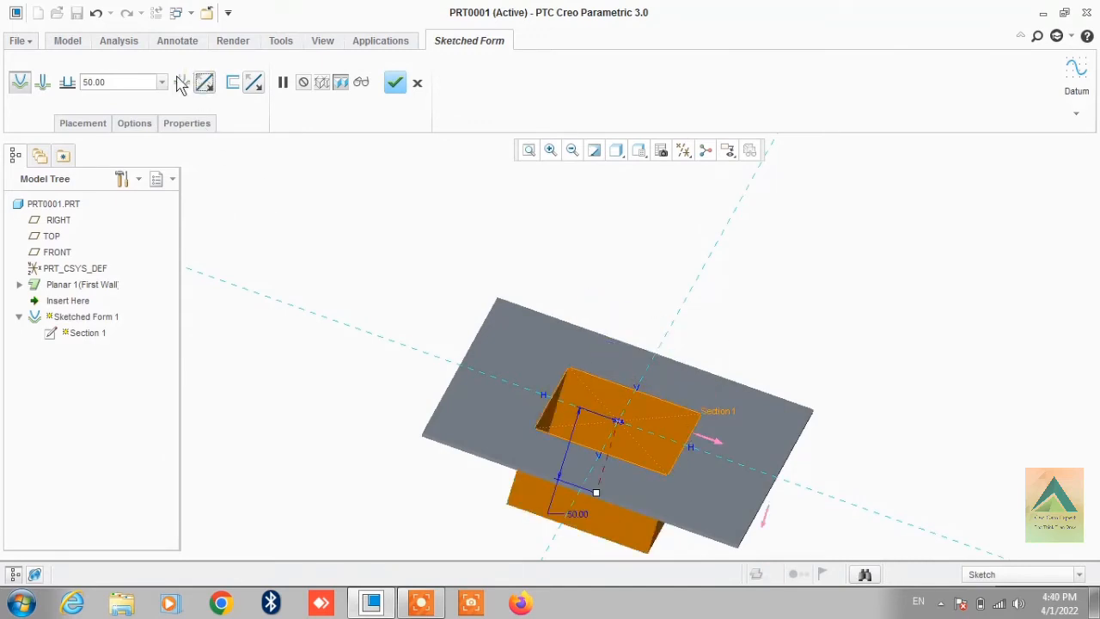
Step: Try excluding the form's top surface, inspect the open end and remove it from the excluded surfaces
mouse_move(539, 241)
middle_down()
mouse_move(627, 322)
mouse_move(607, 420)
mouse_move(651, 410)
mouse_move(639, 412)
middle_up()
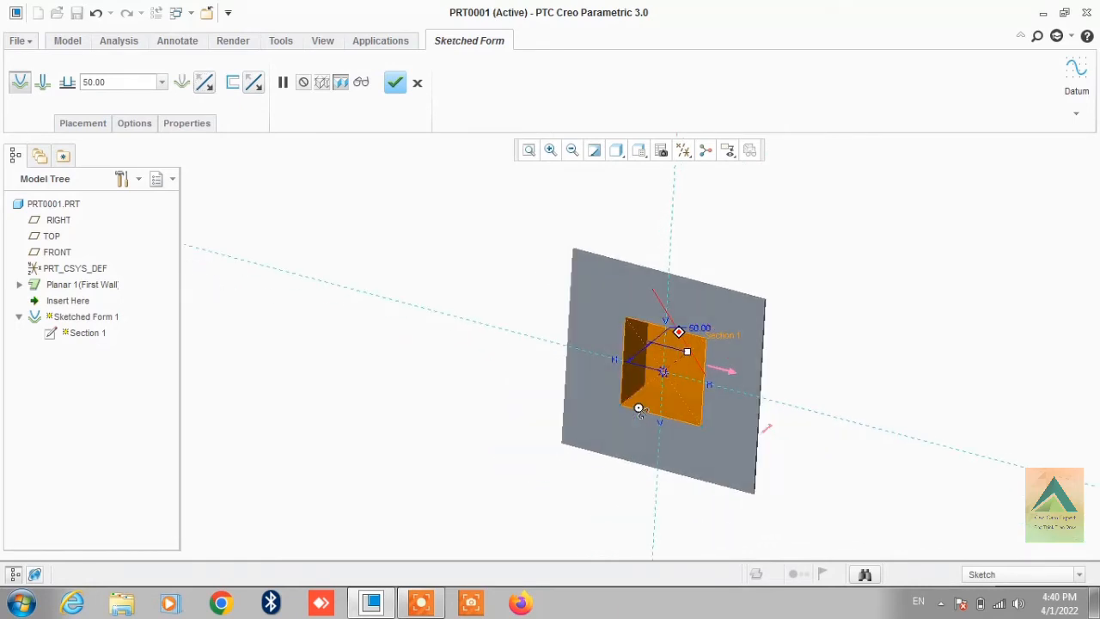
scroll(643, 409, up, 5)
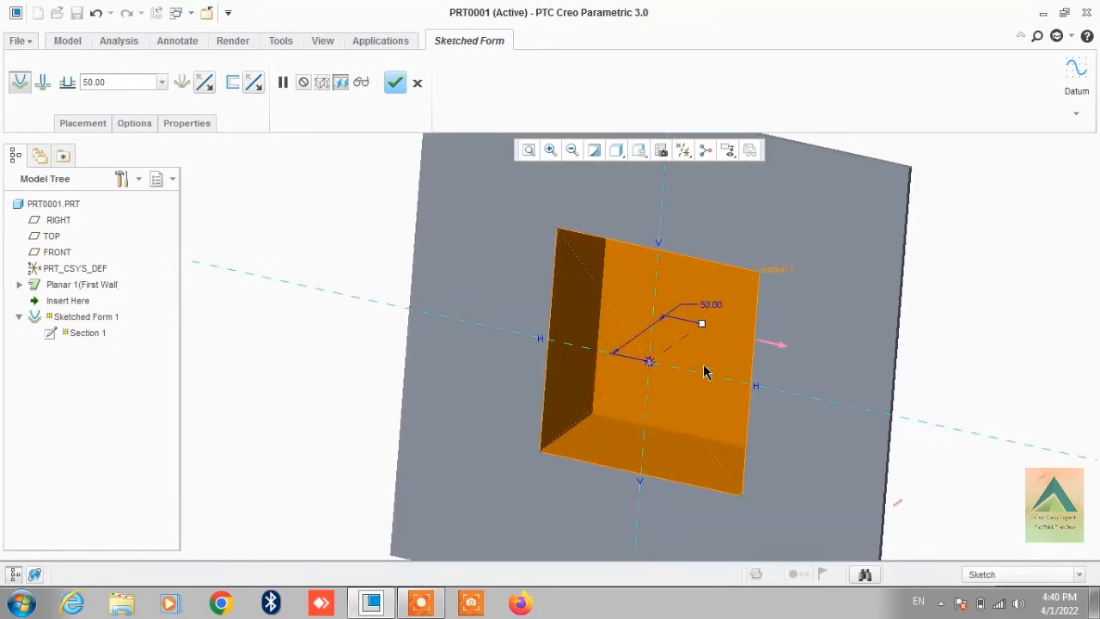
click(133, 125)
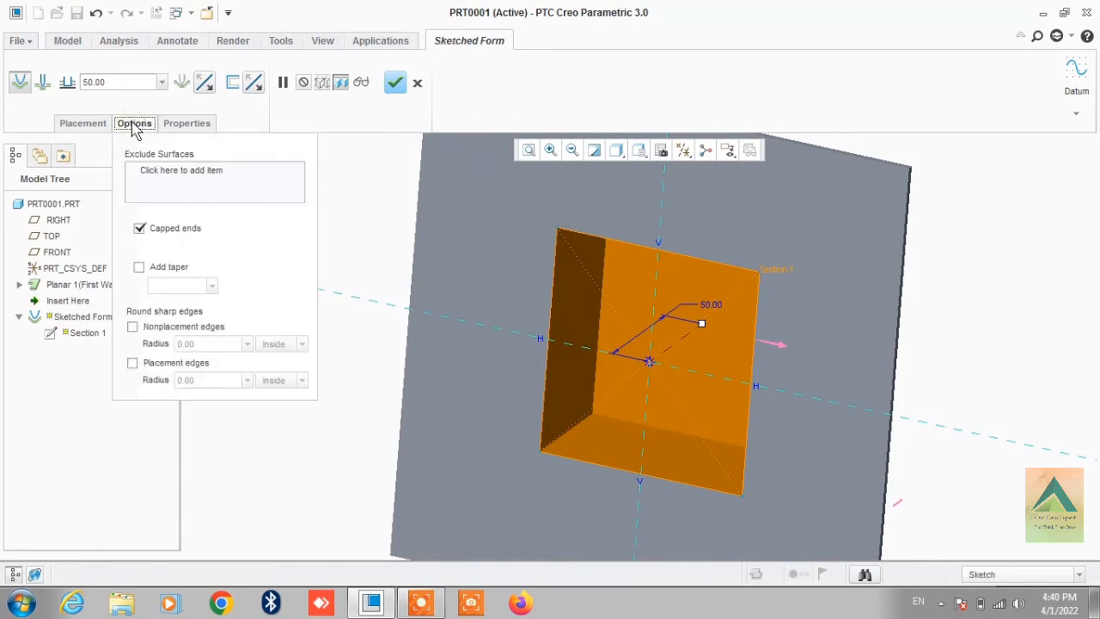
click(184, 184)
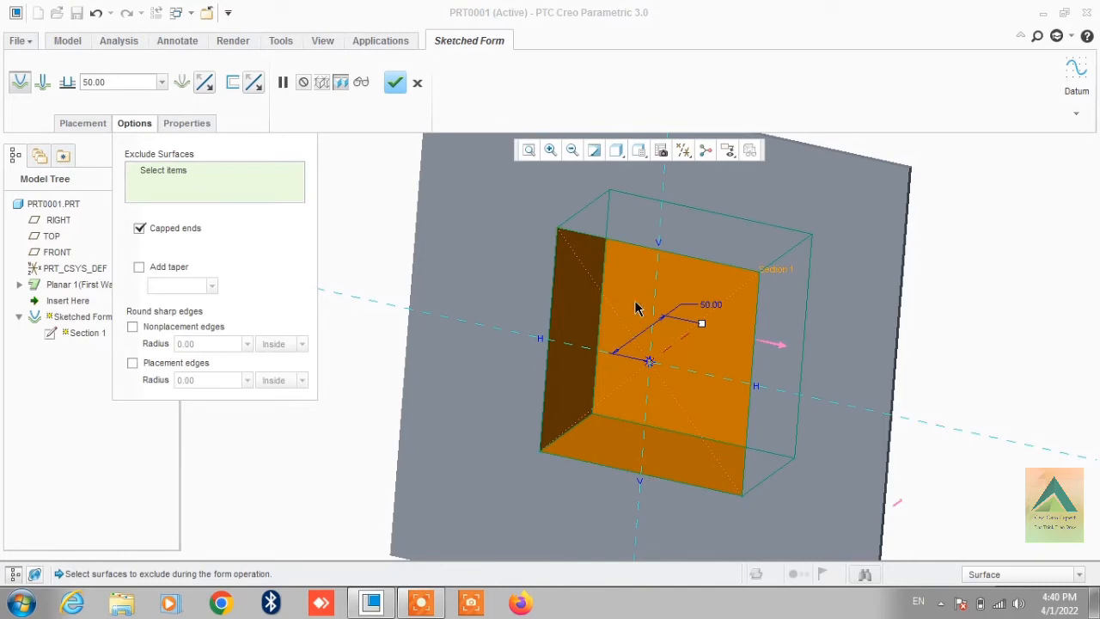
click(635, 309)
middle_drag(638, 319, 499, 421)
right_click(175, 187)
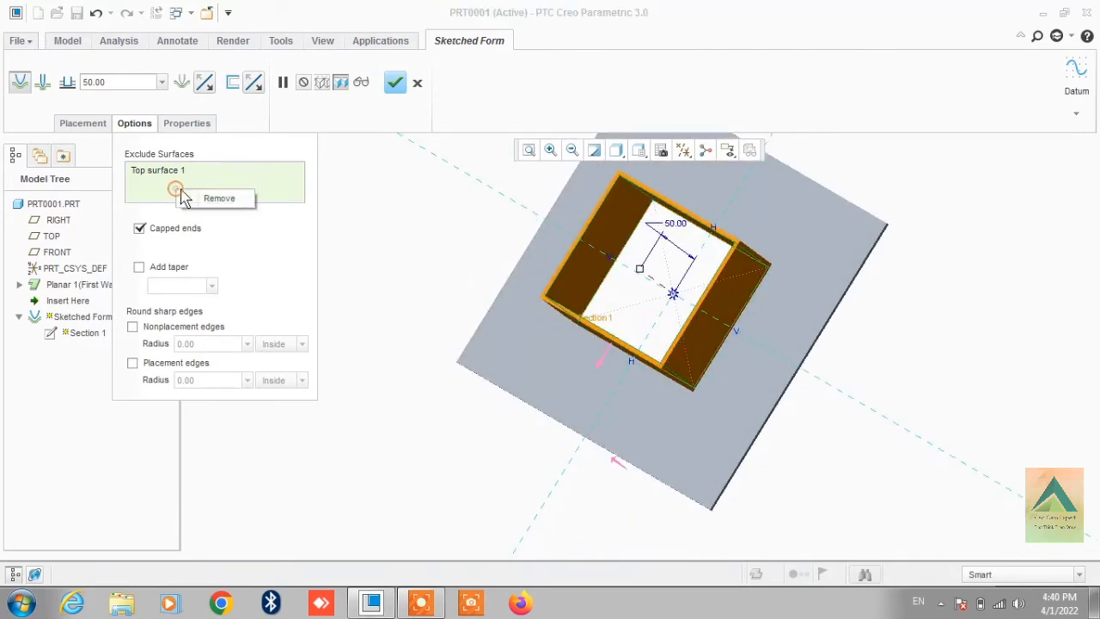
click(217, 199)
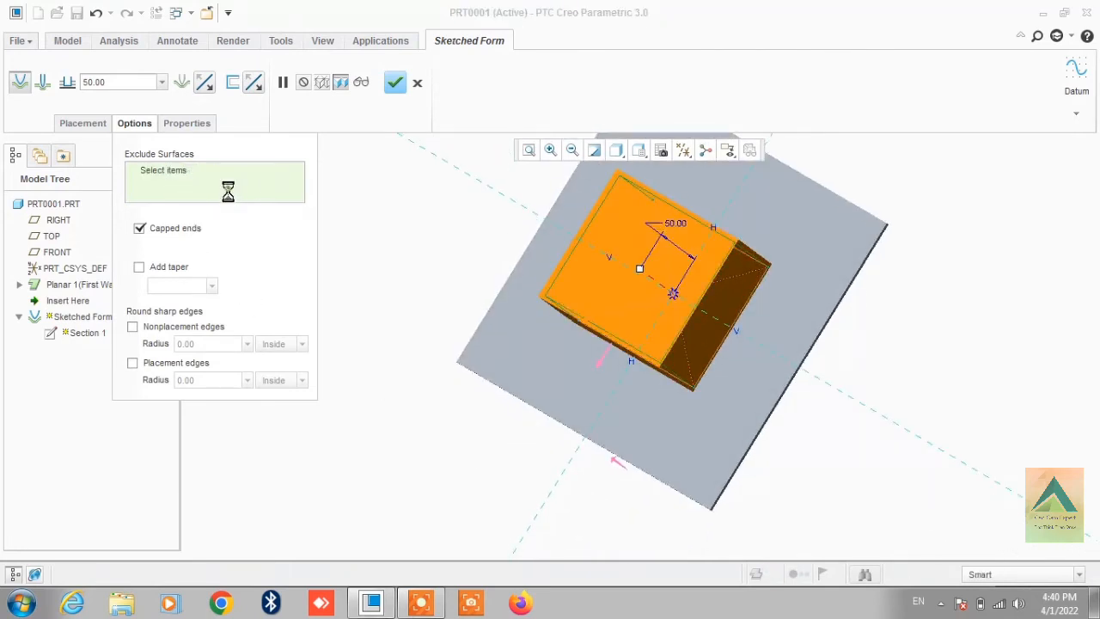
Step: Exclude the sketched form's top surface and add a 10-degree taper to its side walls
middle_drag(653, 269, 653, 300)
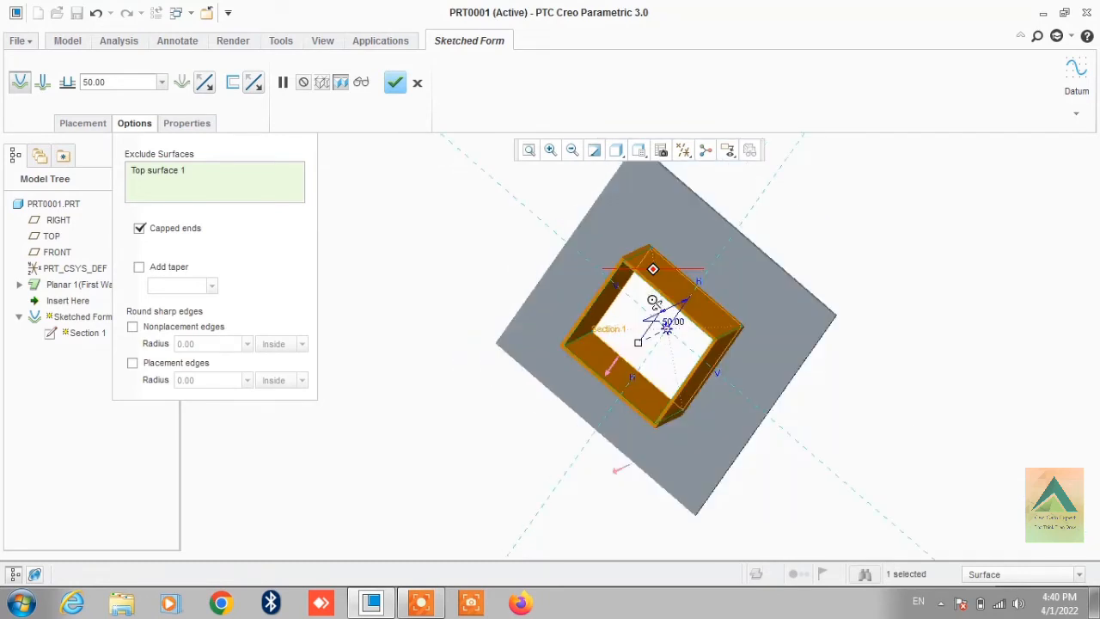
click(144, 268)
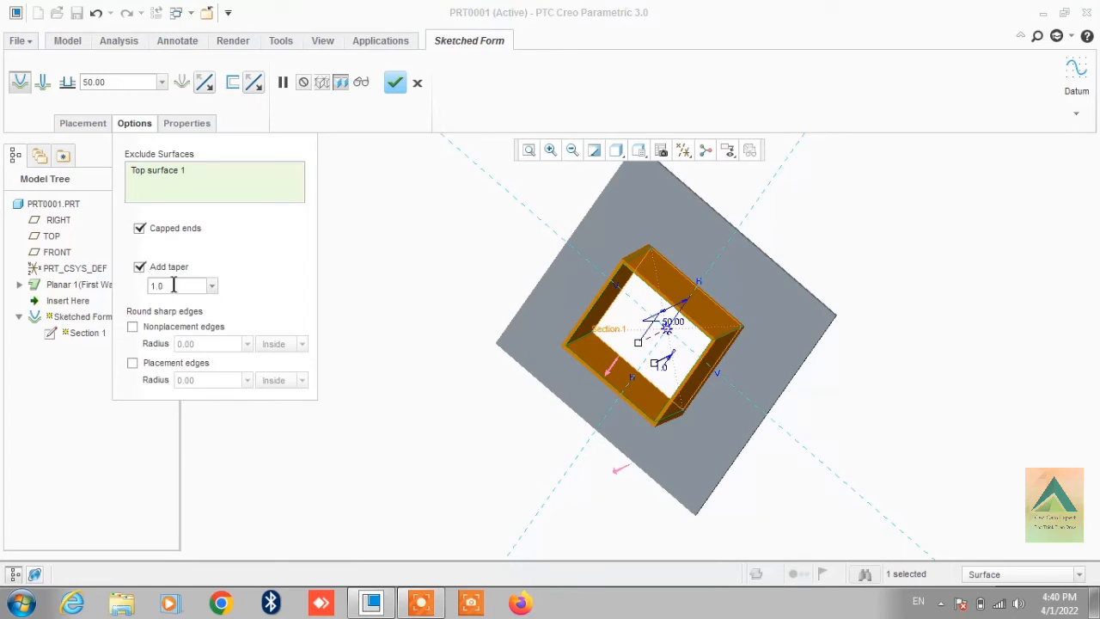
double_click(174, 286)
text(10)
key(Return)
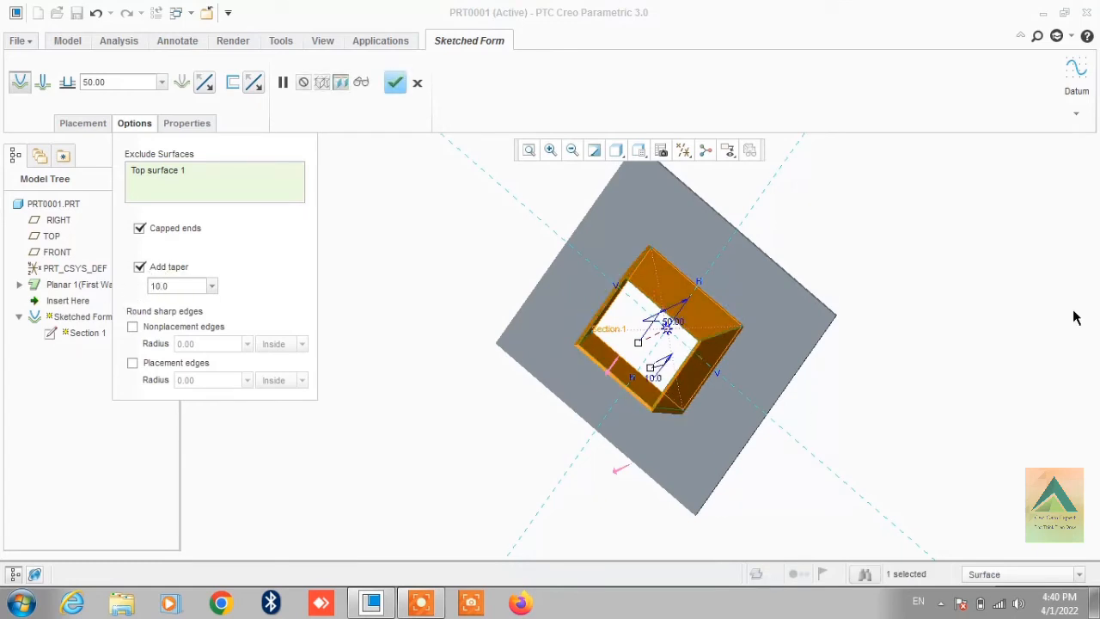
middle_drag(957, 306, 935, 341)
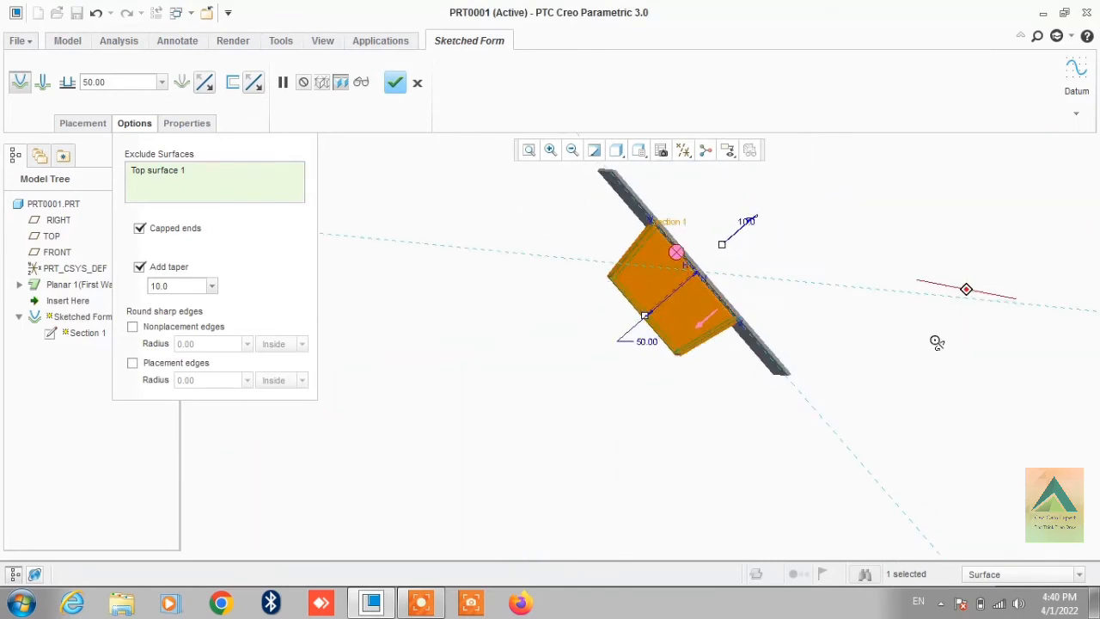
Step: Reverse the 10-degree taper with a negative angle so the form widens away from the plate, and complete the sketched form
drag(183, 287, 125, 288)
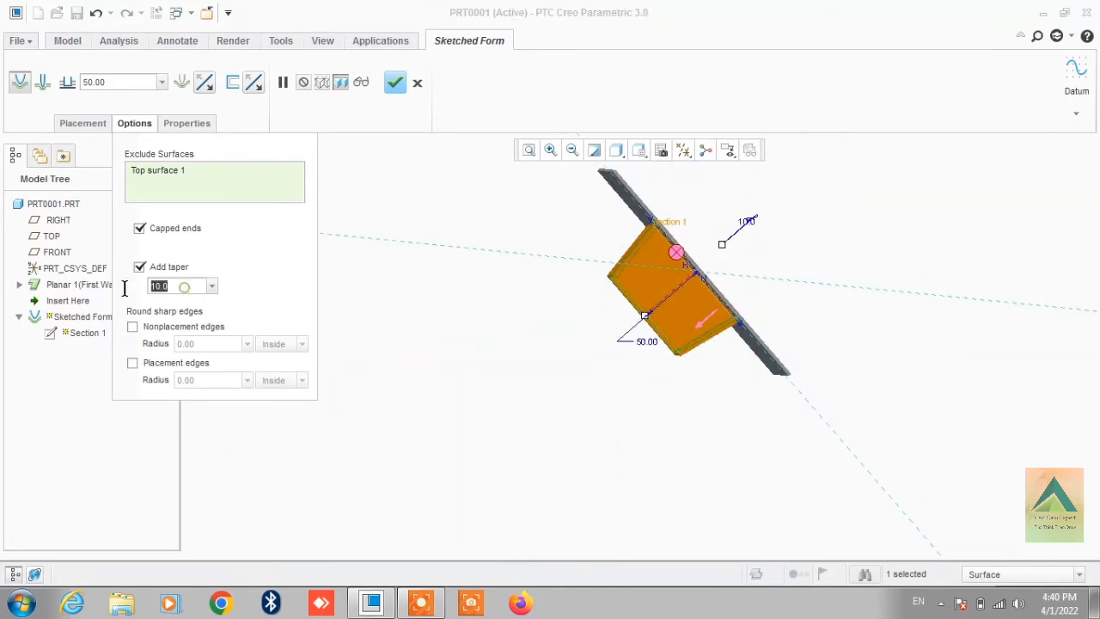
text(-)
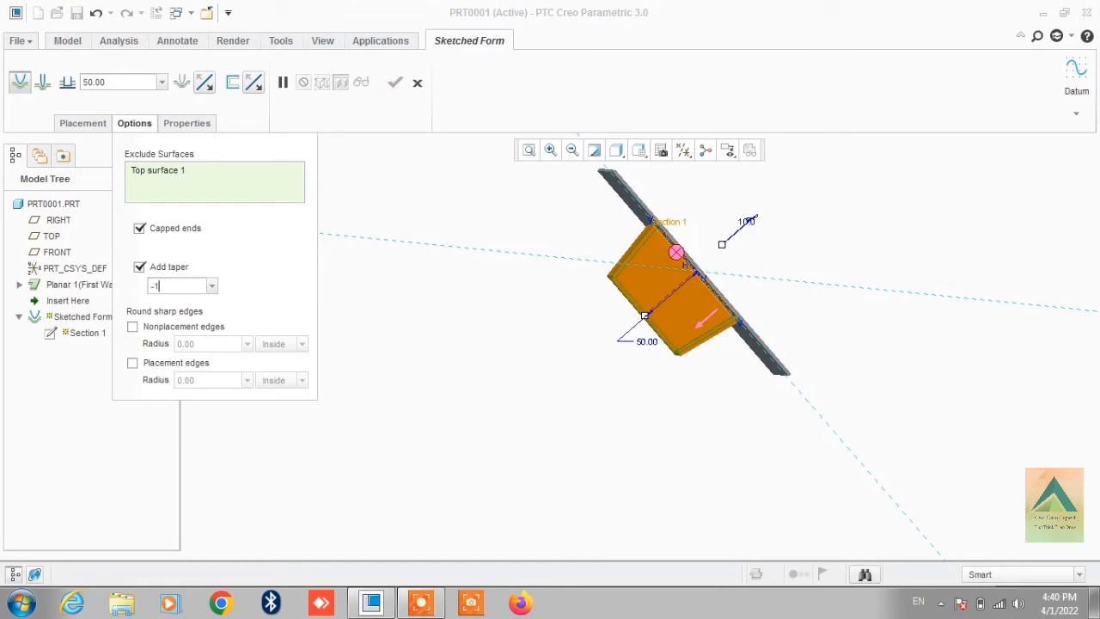
key(Return)
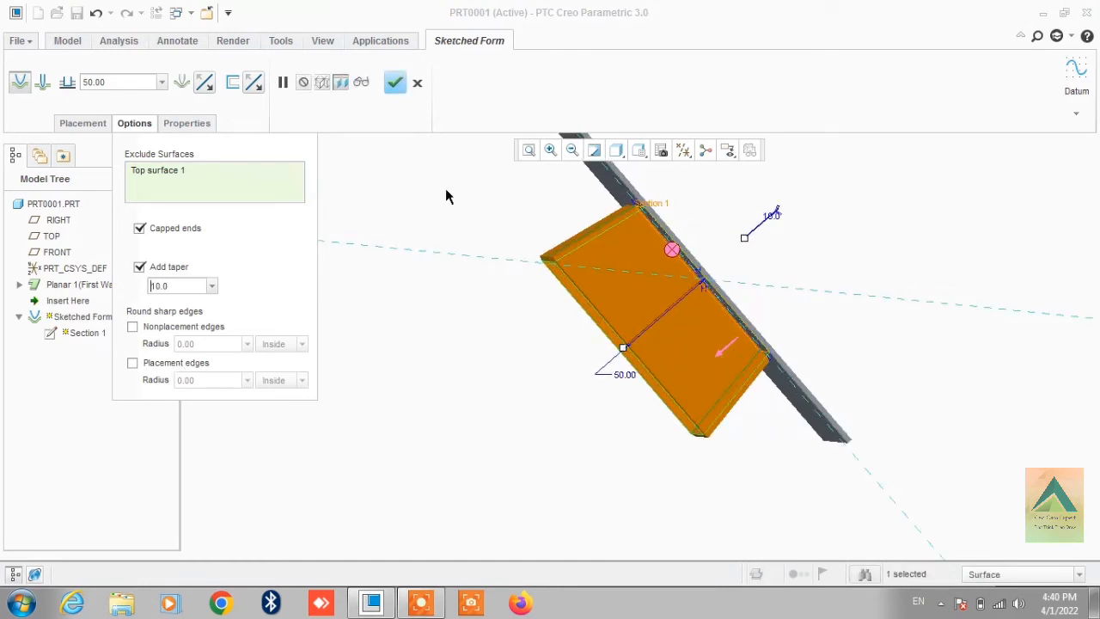
click(395, 84)
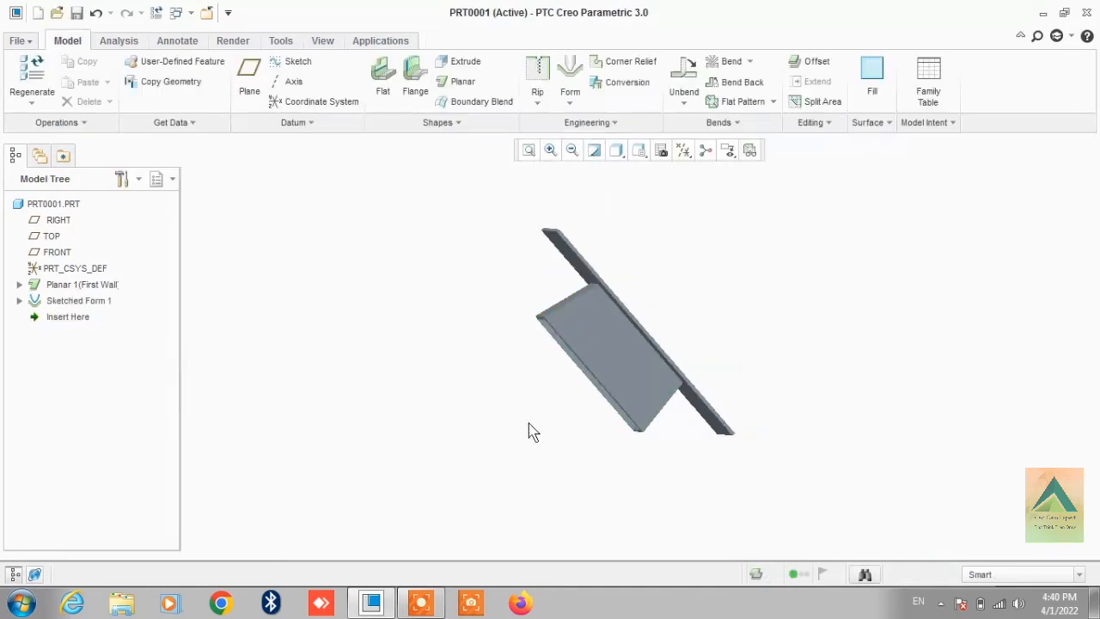
mouse_move(528, 432)
middle_down()
mouse_move(516, 387)
mouse_move(508, 405)
mouse_move(457, 361)
mouse_move(452, 310)
mouse_move(545, 376)
mouse_move(670, 381)
middle_up()
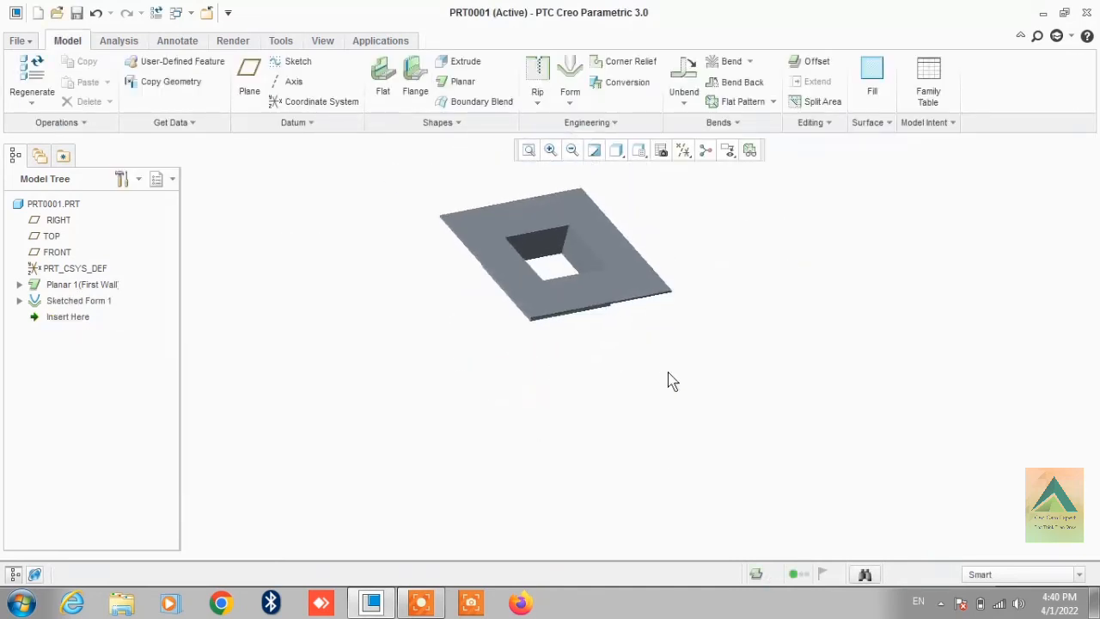
scroll(645, 347, down, 2)
scroll(565, 249, up, 3)
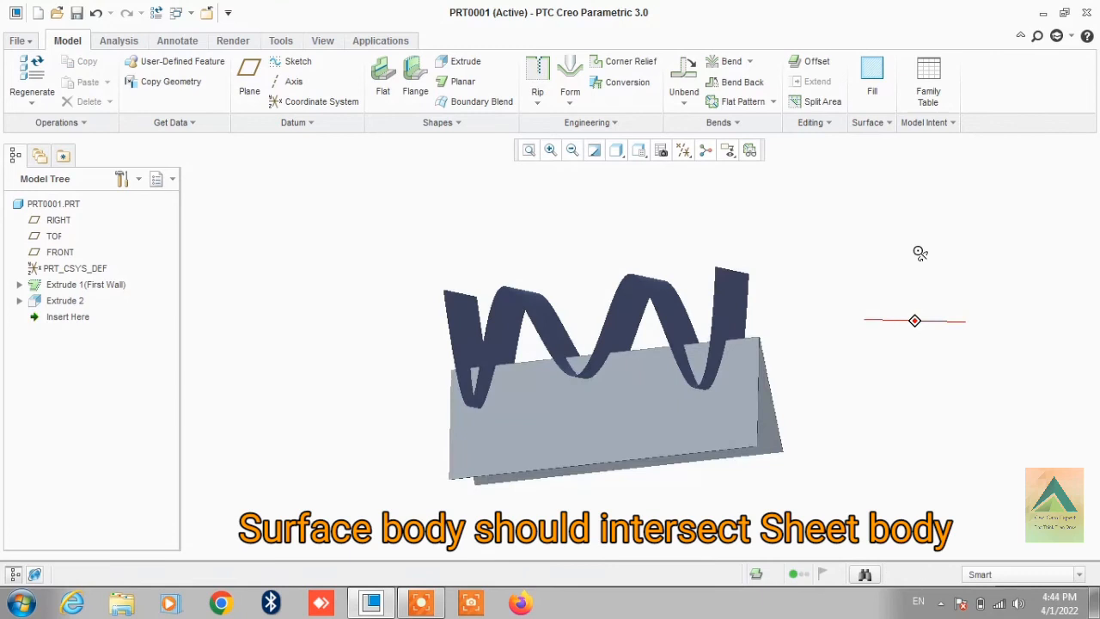
Step: Start a Quilt Form on the sheet metal wall using the wavy extruded surface as its defining quilt
mouse_move(920, 253)
middle_down()
mouse_move(937, 284)
mouse_move(960, 266)
mouse_move(900, 294)
mouse_move(922, 300)
middle_up()
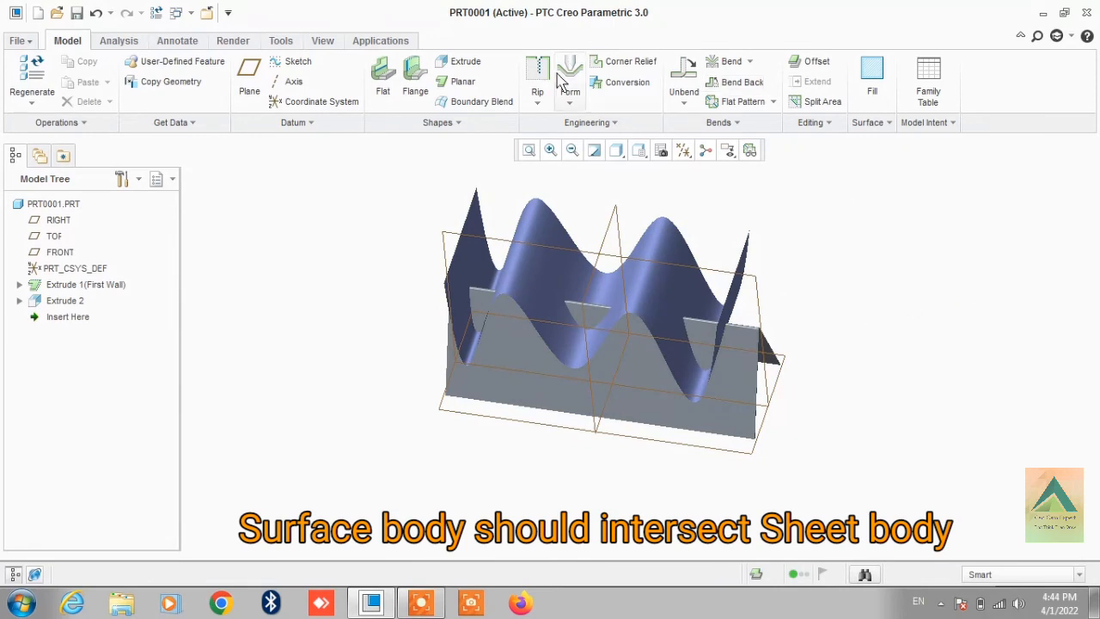
click(568, 100)
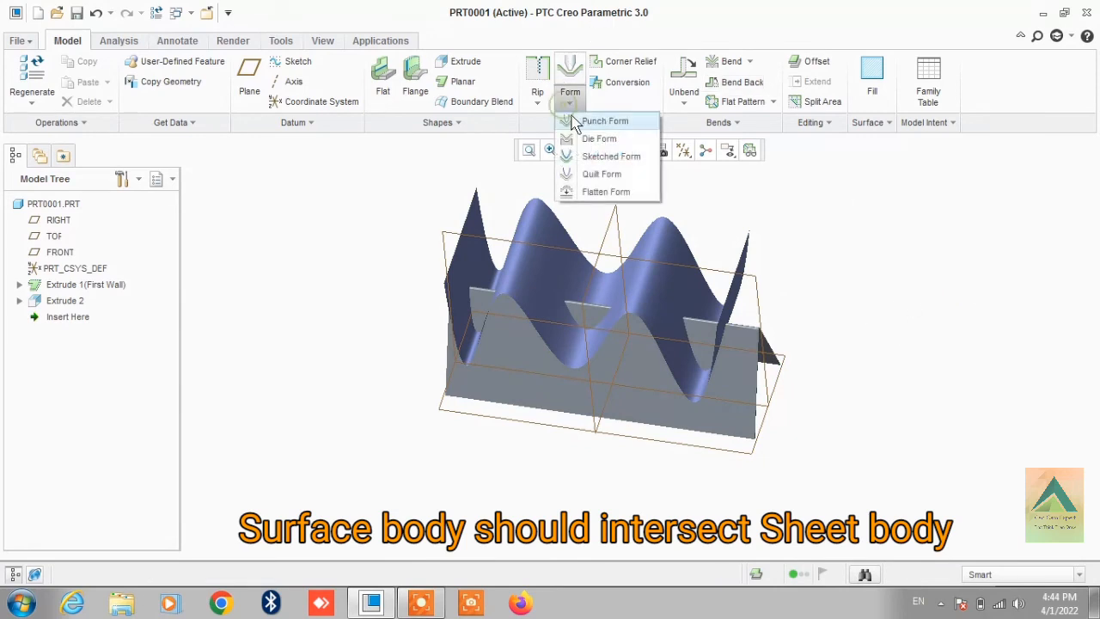
click(584, 176)
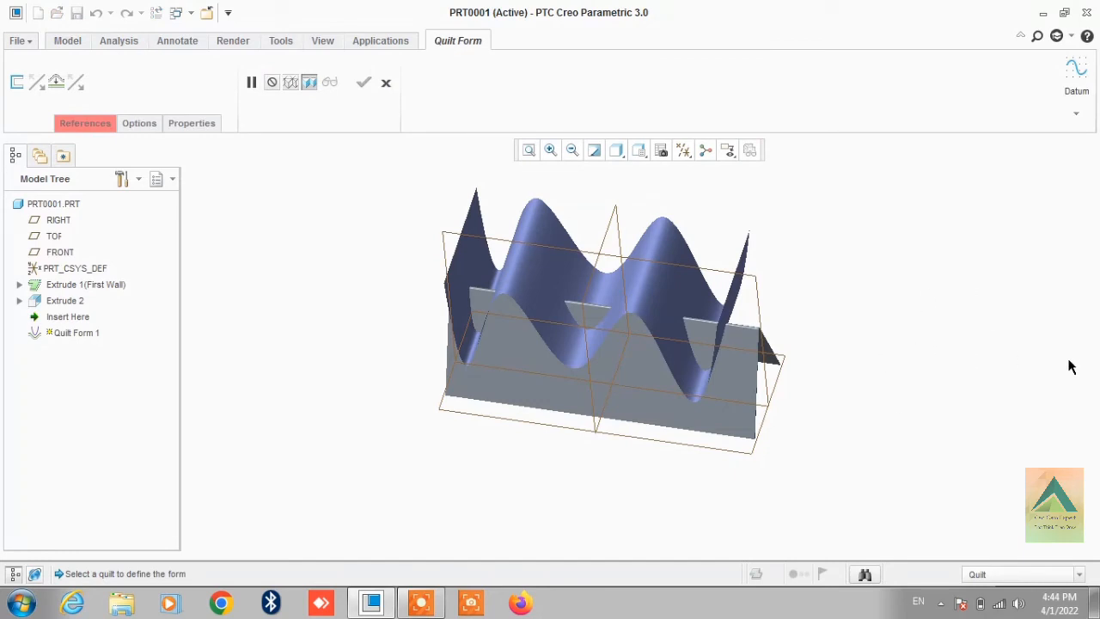
click(688, 306)
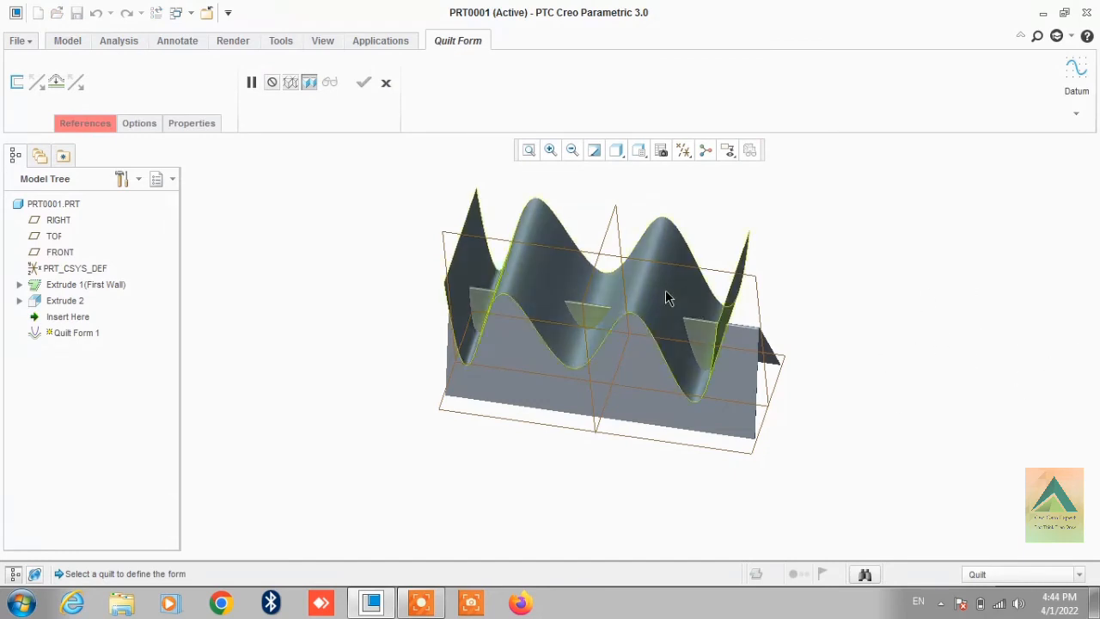
click(666, 297)
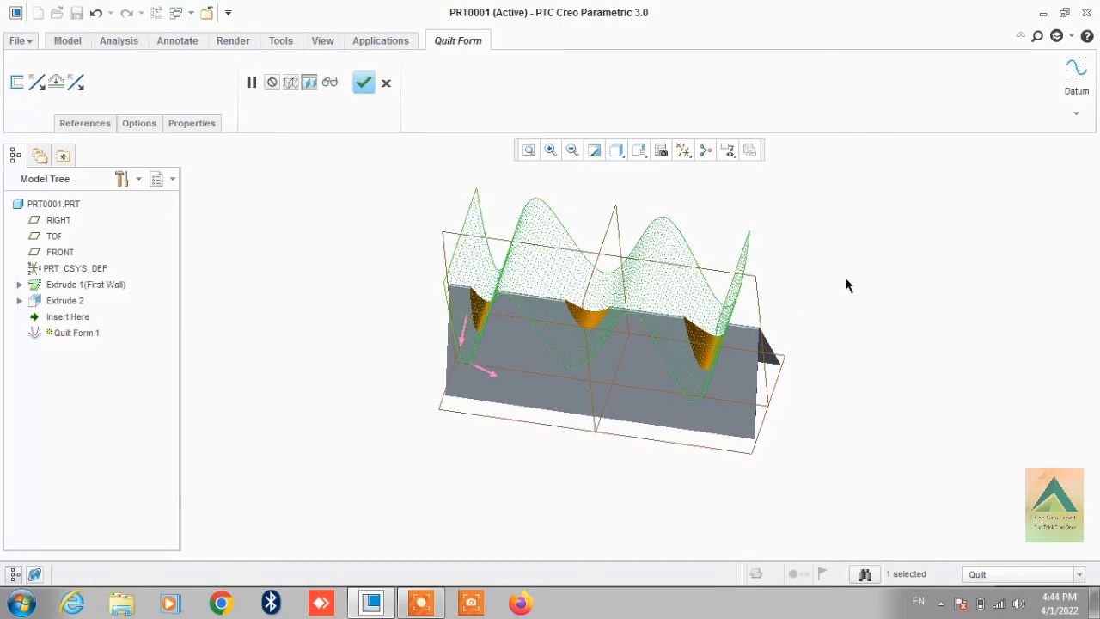
mouse_move(846, 284)
middle_down()
mouse_move(884, 255)
mouse_move(899, 265)
mouse_move(839, 295)
middle_up()
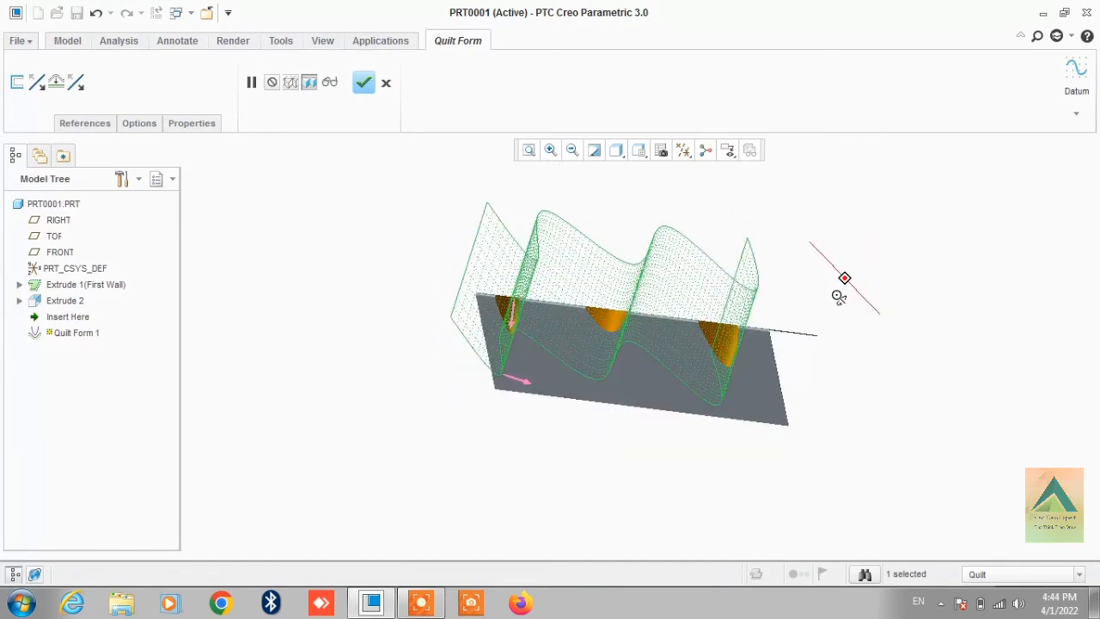
scroll(731, 299, up, 3)
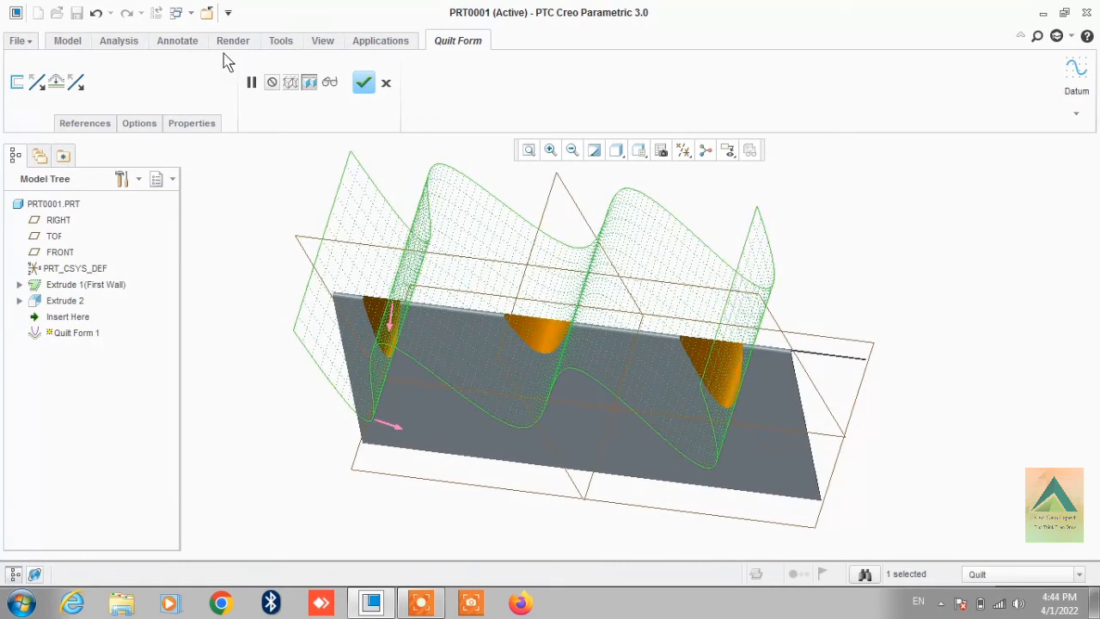
Step: Try flipping the quilt form's material side and form direction, inspect the previews and restore both original directions
click(40, 85)
click(40, 86)
click(75, 83)
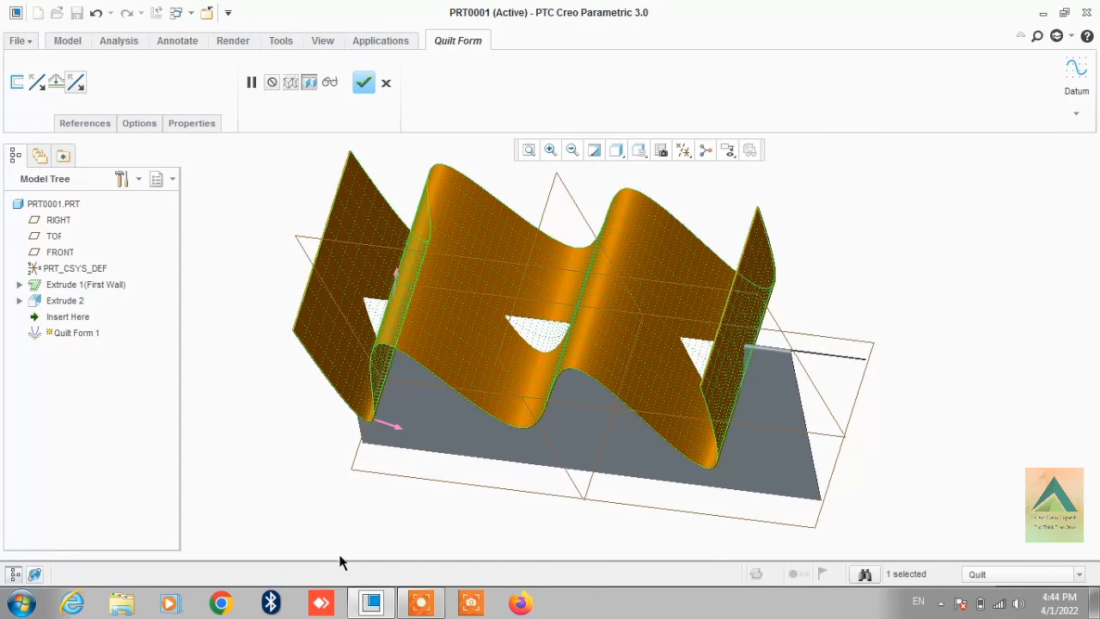
middle_drag(289, 494, 307, 477)
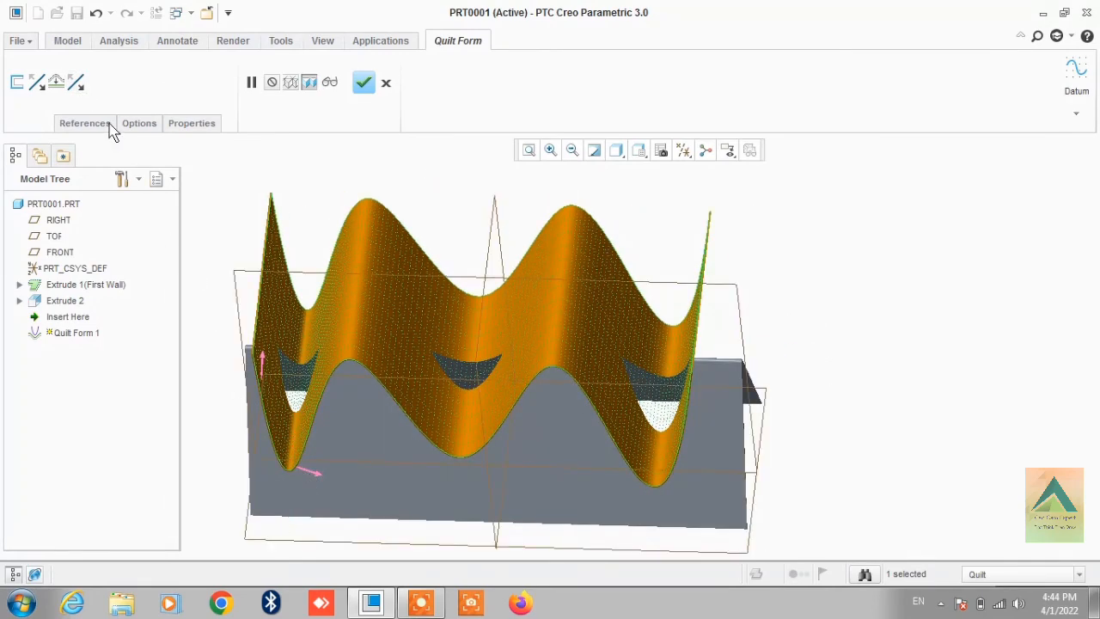
click(79, 83)
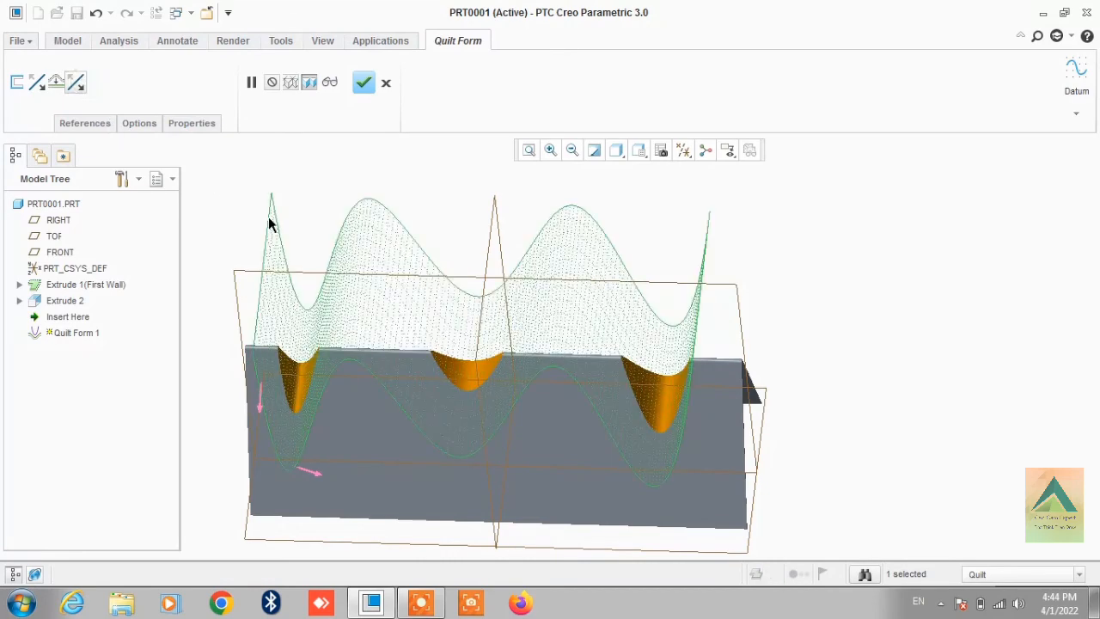
scroll(552, 272, up, 2)
scroll(564, 267, down, 4)
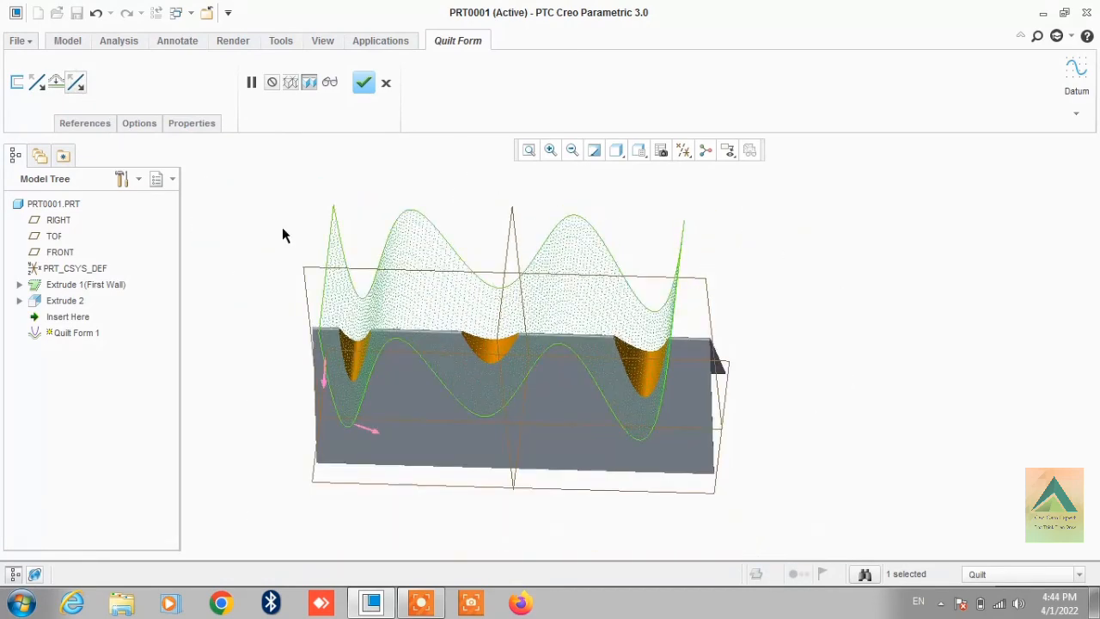
Step: Try excluding the wavy surface from the quilt form, inspect the openings and remove it from the excluded surfaces
click(136, 126)
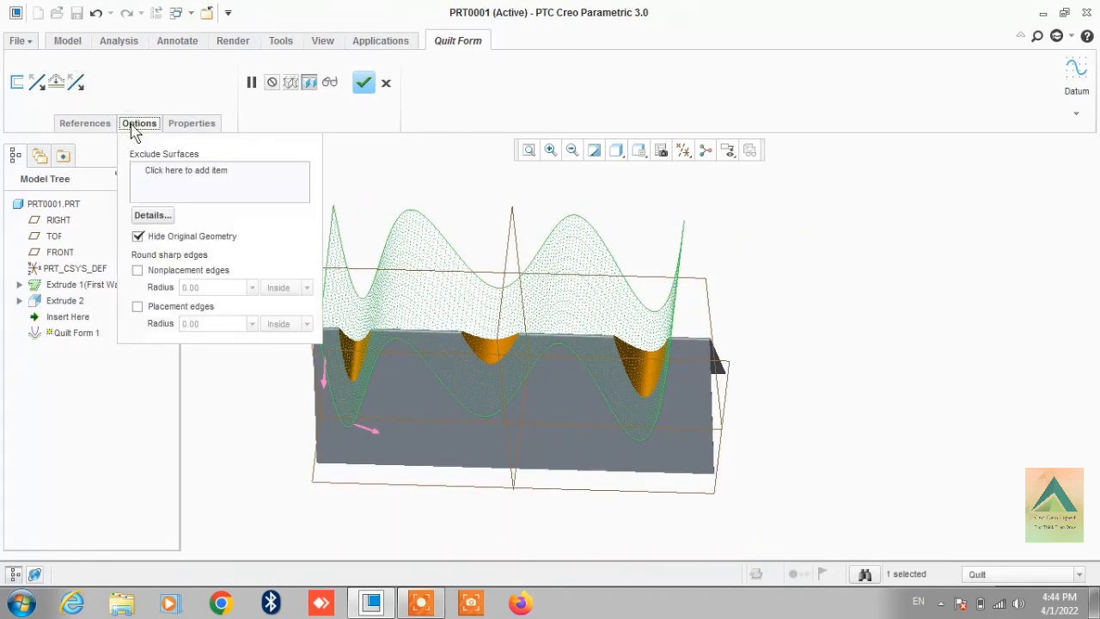
click(164, 181)
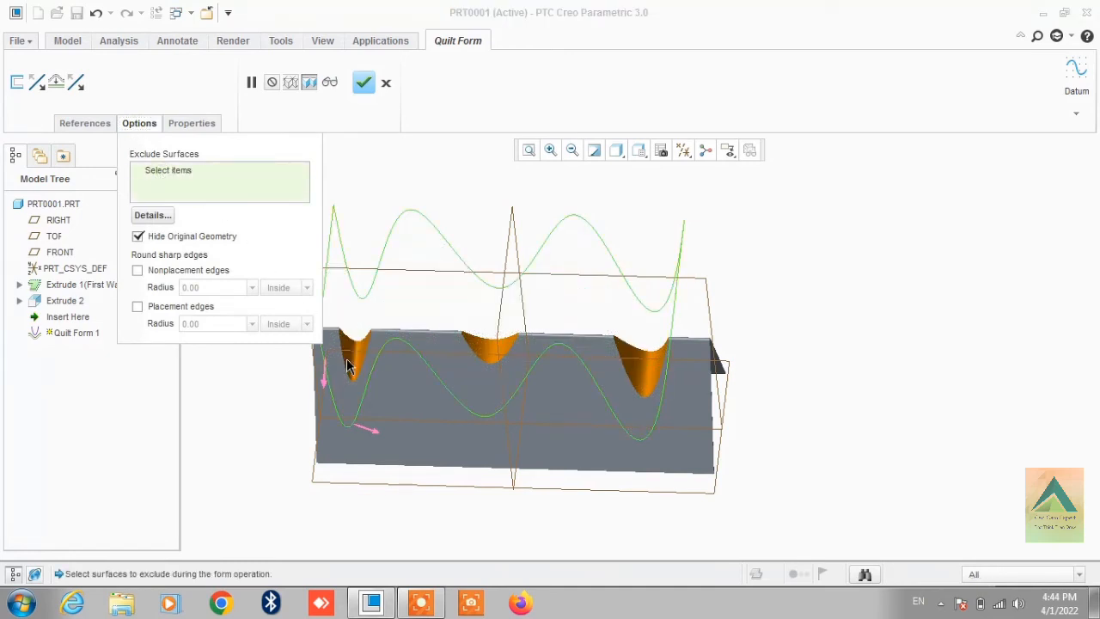
click(400, 229)
scroll(475, 305, down, 2)
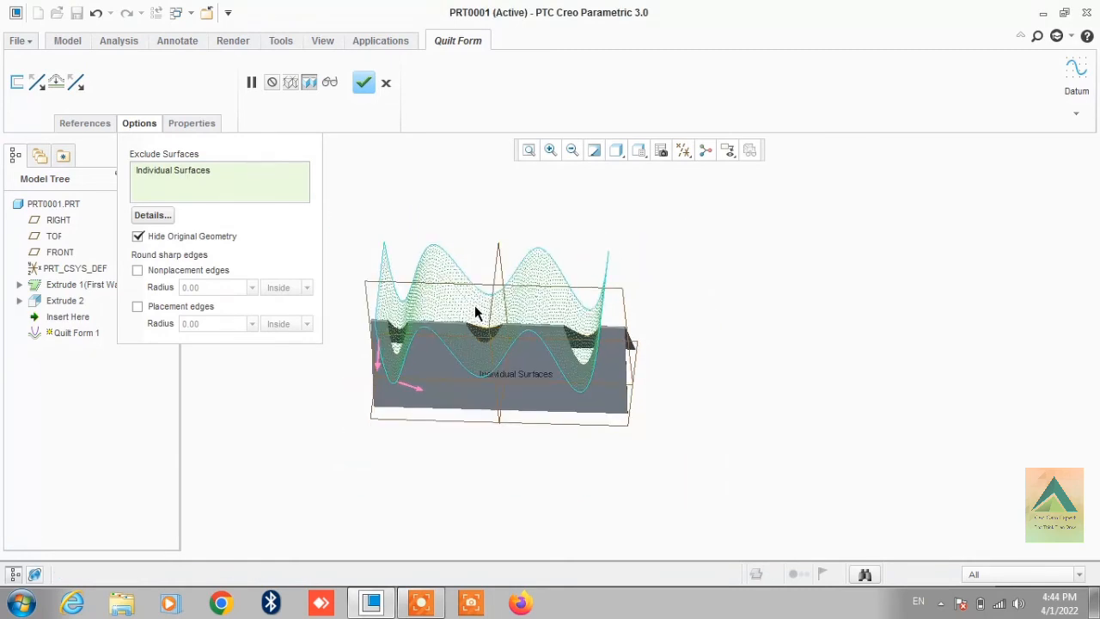
mouse_move(481, 311)
middle_down()
mouse_move(592, 291)
mouse_move(610, 320)
mouse_move(594, 289)
mouse_move(601, 270)
middle_up()
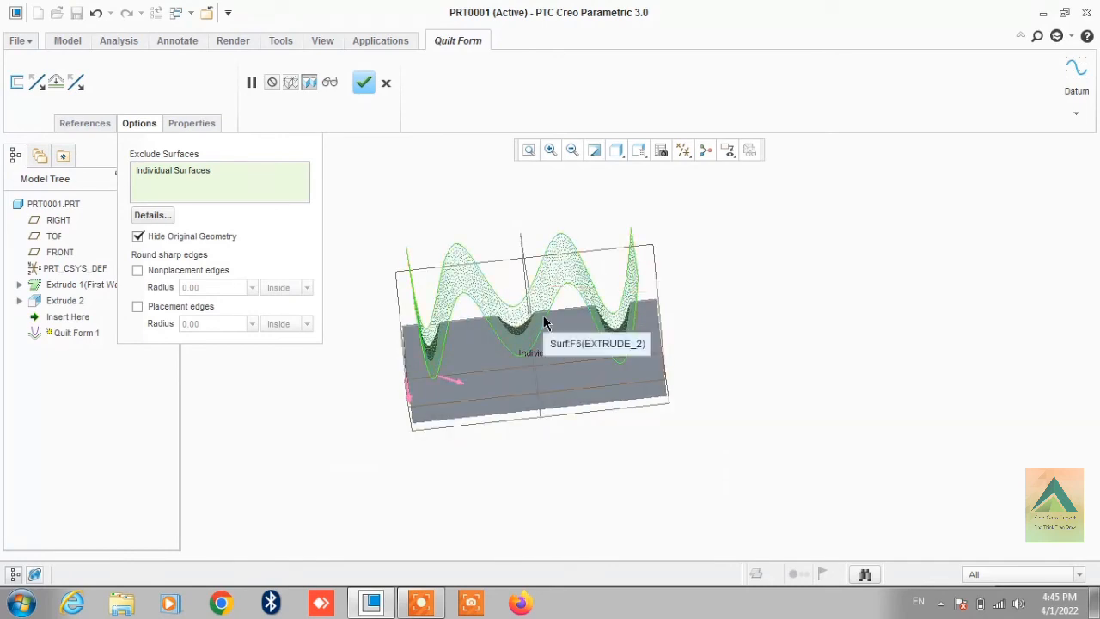
middle_drag(563, 357, 544, 343)
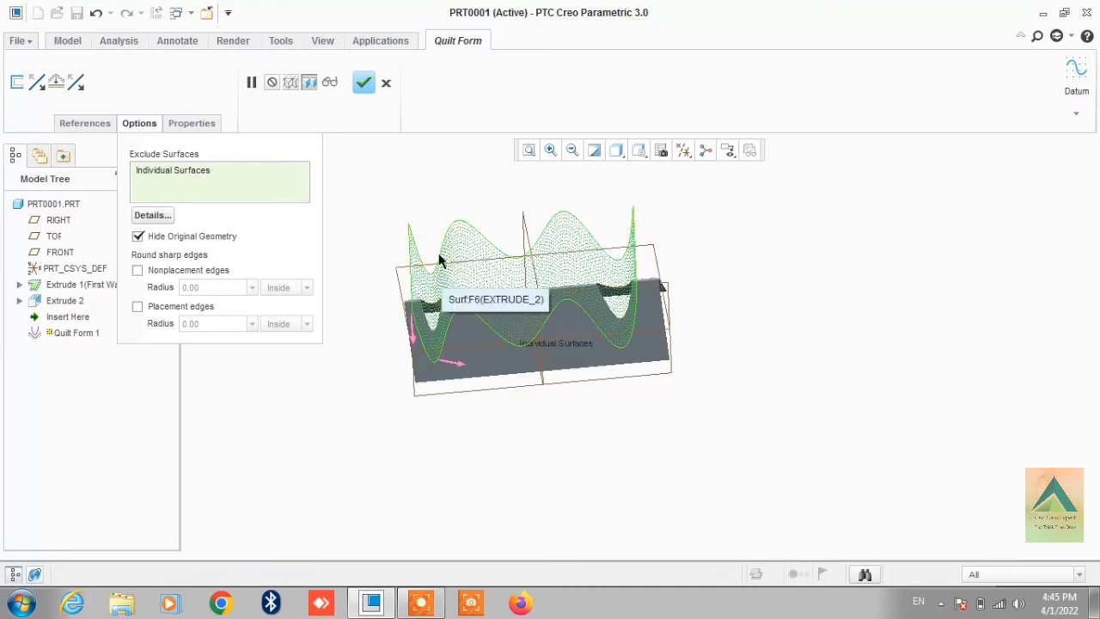
right_click(206, 176)
click(239, 187)
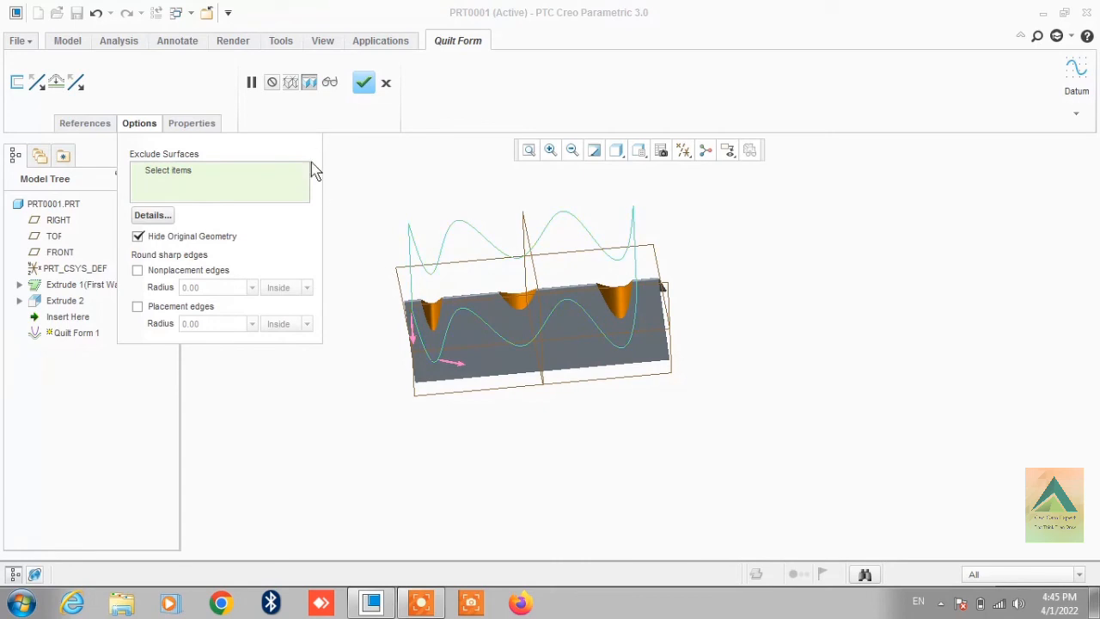
Step: Complete the quilt form on the sheet metal wall
click(363, 81)
mouse_move(422, 277)
middle_down()
mouse_move(422, 310)
mouse_move(423, 256)
mouse_move(428, 275)
middle_up()
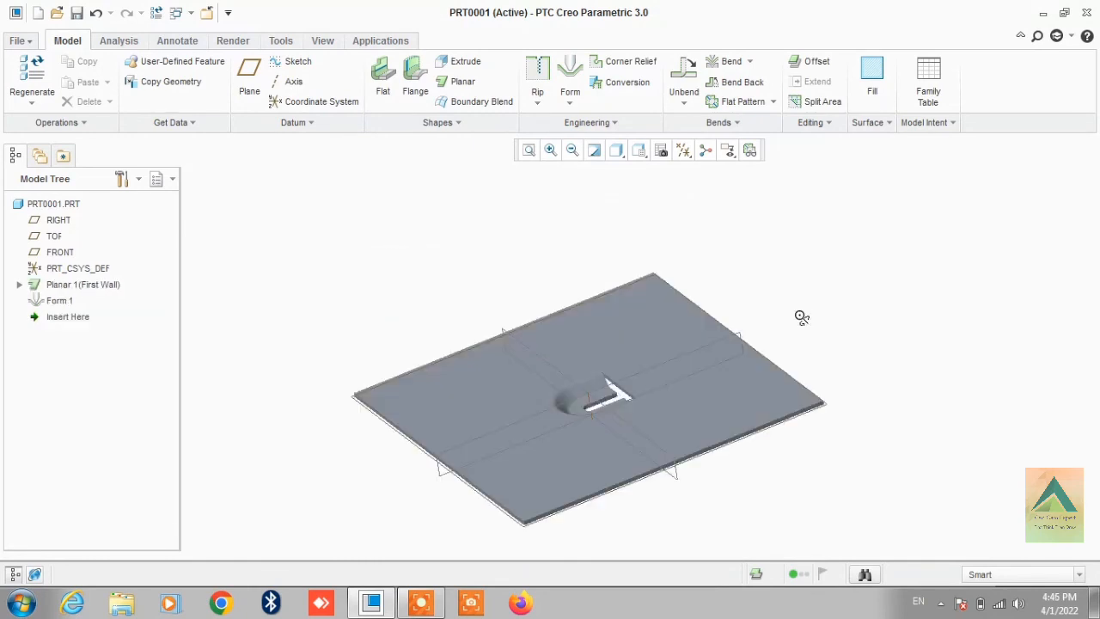
Step: Hide the datum planes in the flat plate model with the U-shaped punch form
middle_drag(800, 316, 745, 420)
scroll(743, 412, up, 2)
scroll(665, 244, down, 2)
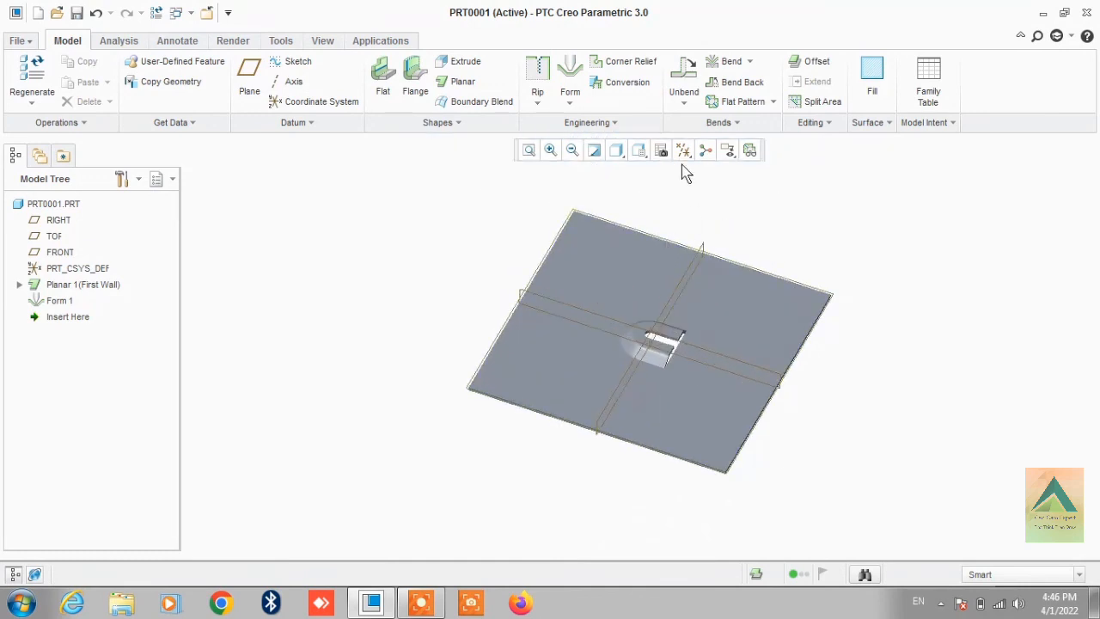
click(683, 151)
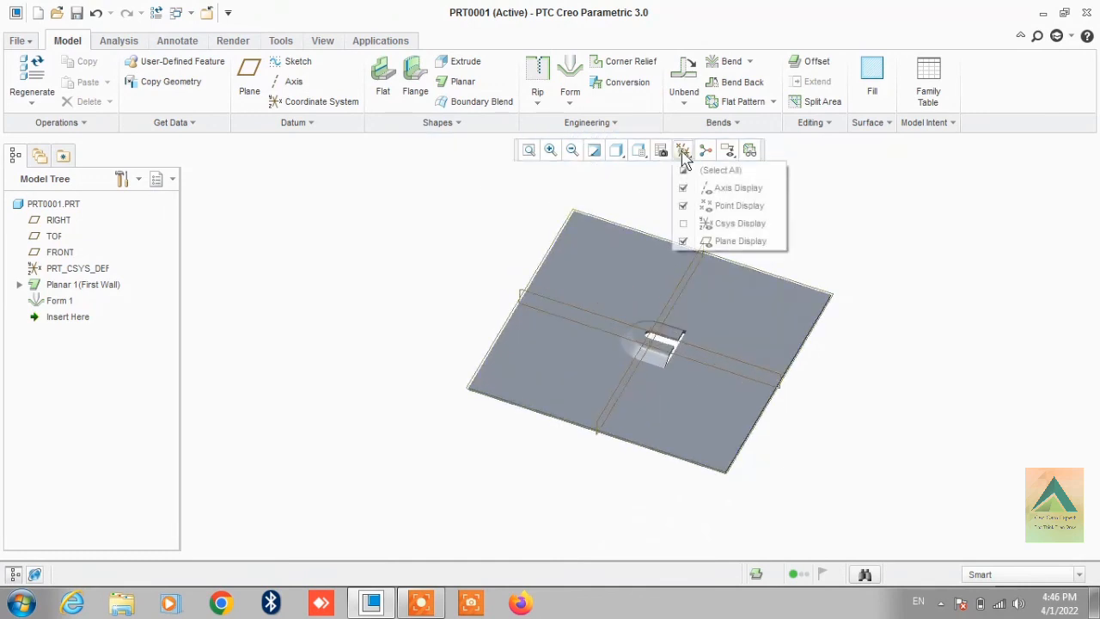
click(684, 241)
click(938, 251)
scroll(843, 286, down, 2)
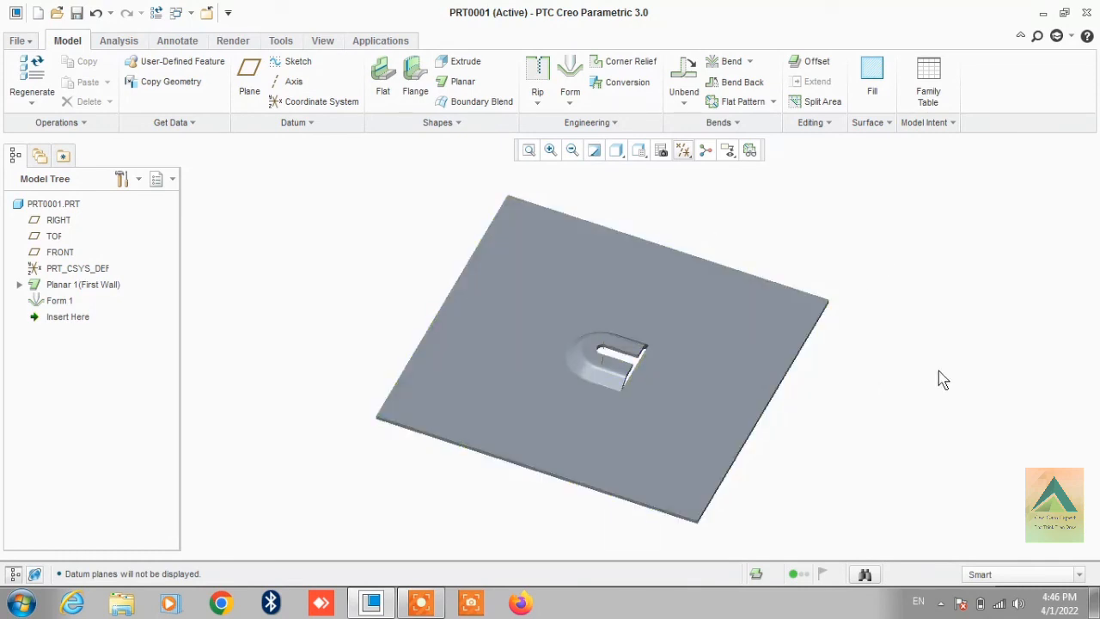
Step: Flatten the U-shaped form in the plate with Flatten Form, using automatic selection of all form features
click(569, 103)
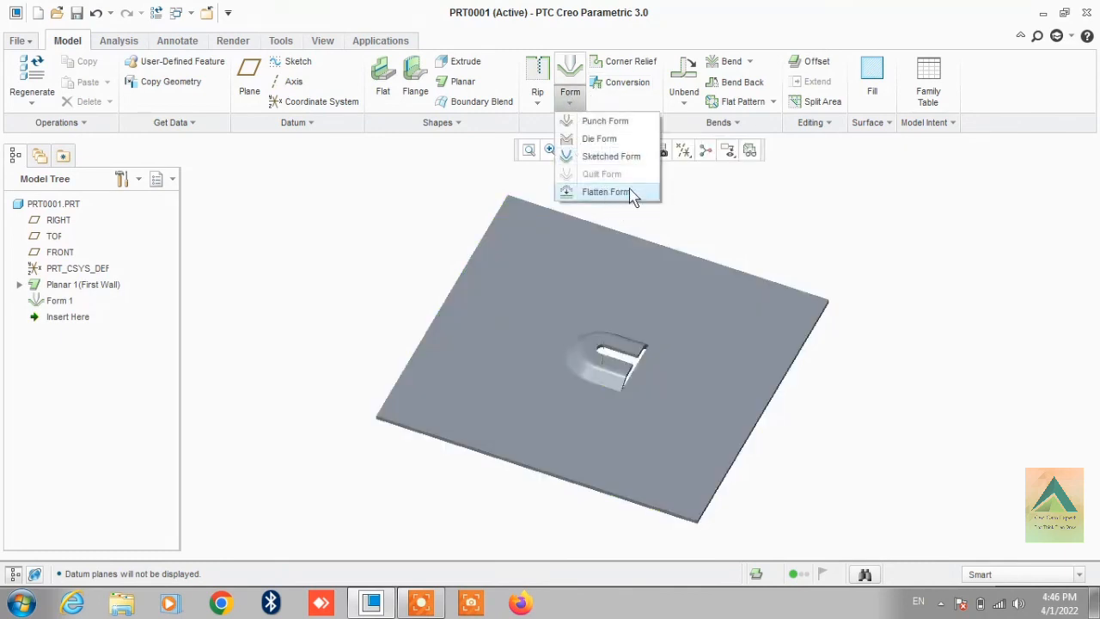
click(607, 192)
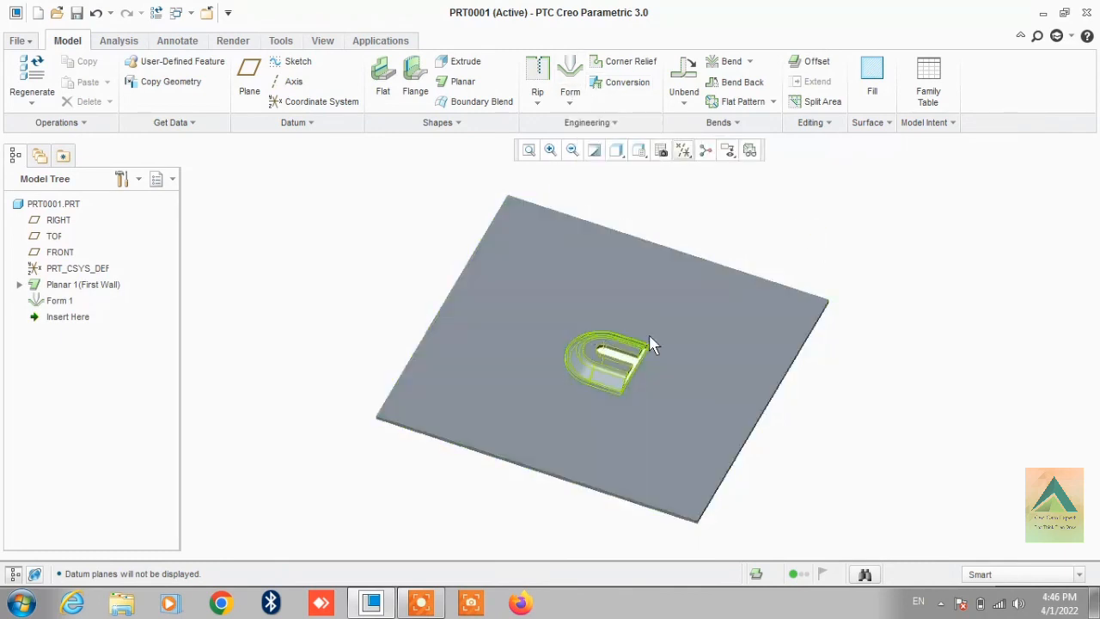
click(572, 105)
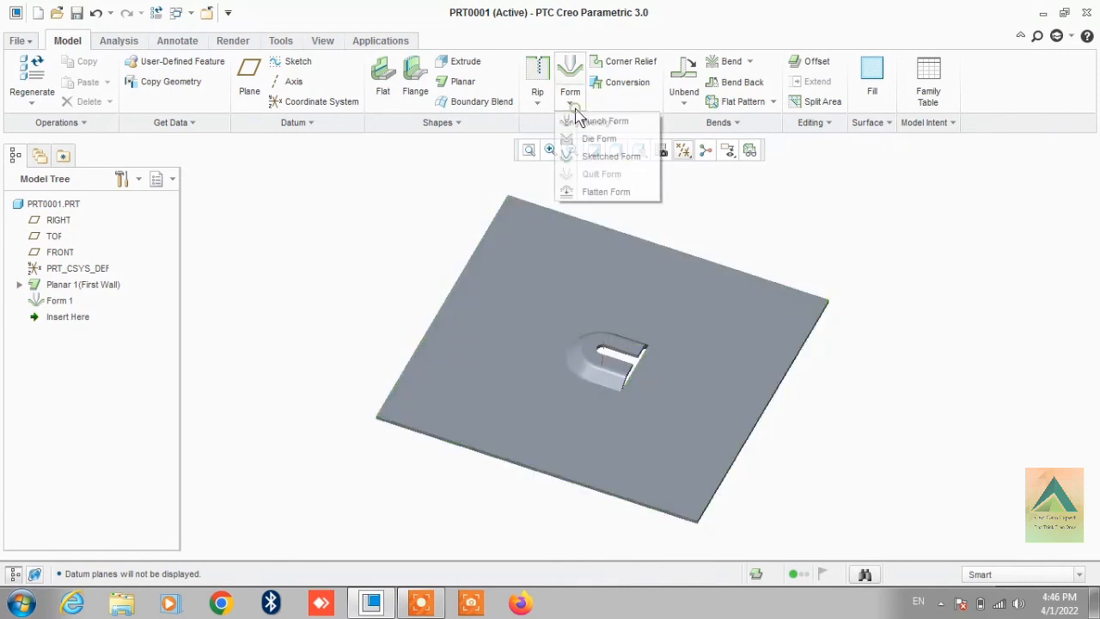
click(622, 193)
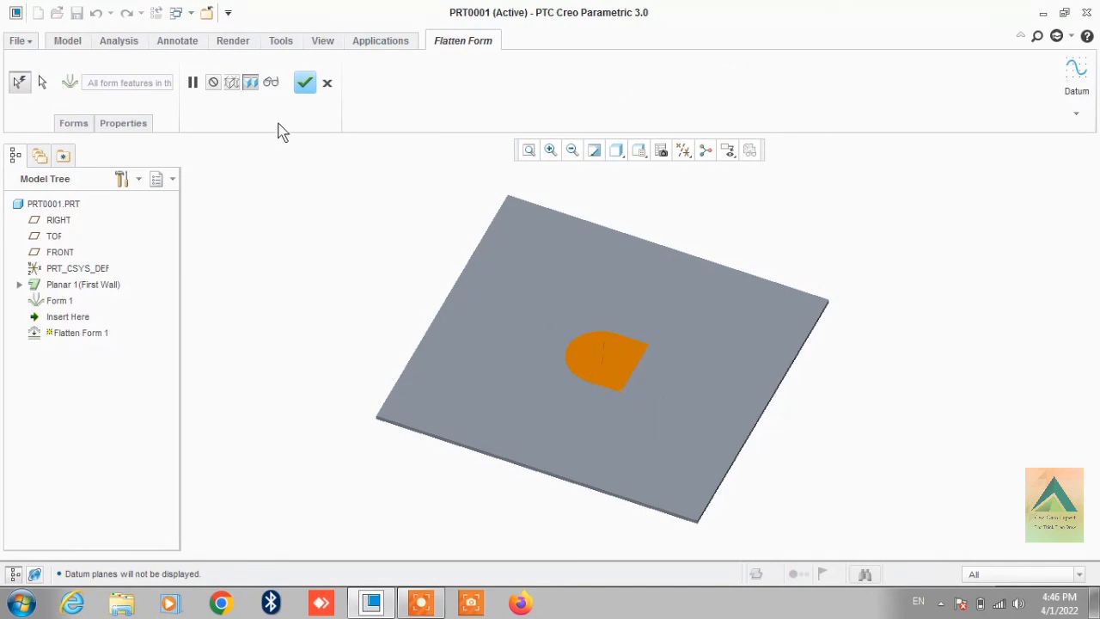
click(302, 84)
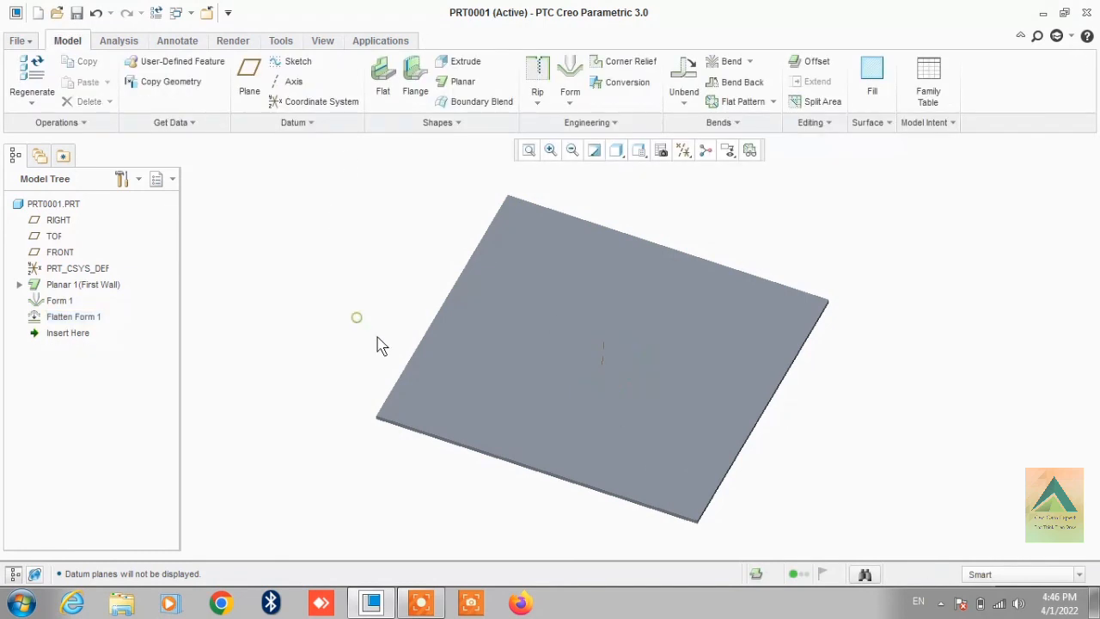
Step: Examine the flattened plate by selecting its flattened geometry and first wall, and clear the selection
click(680, 400)
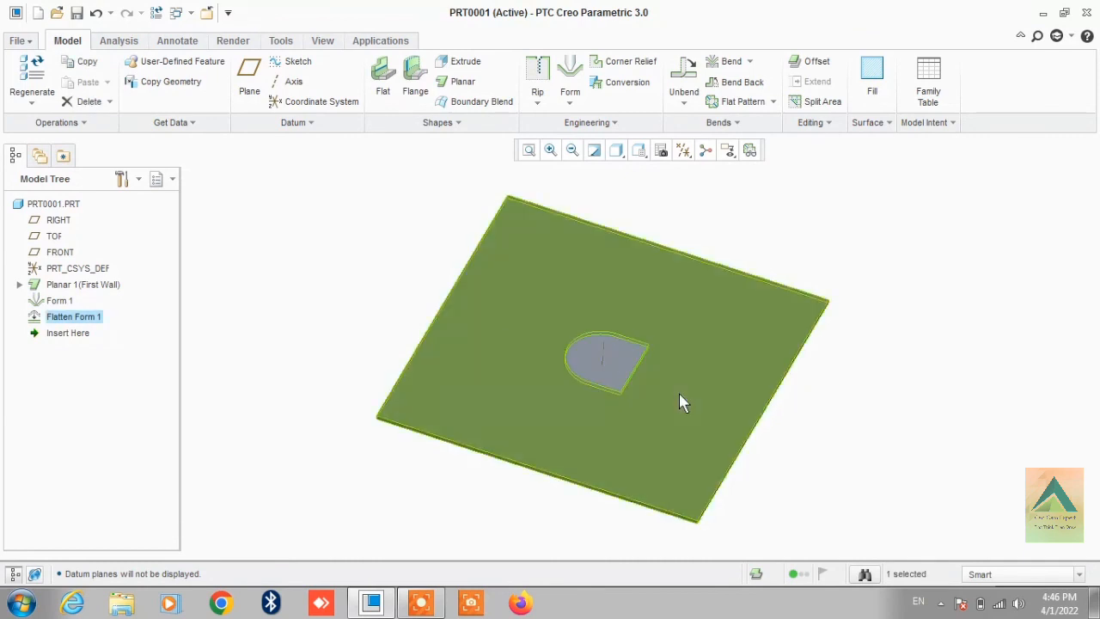
click(595, 400)
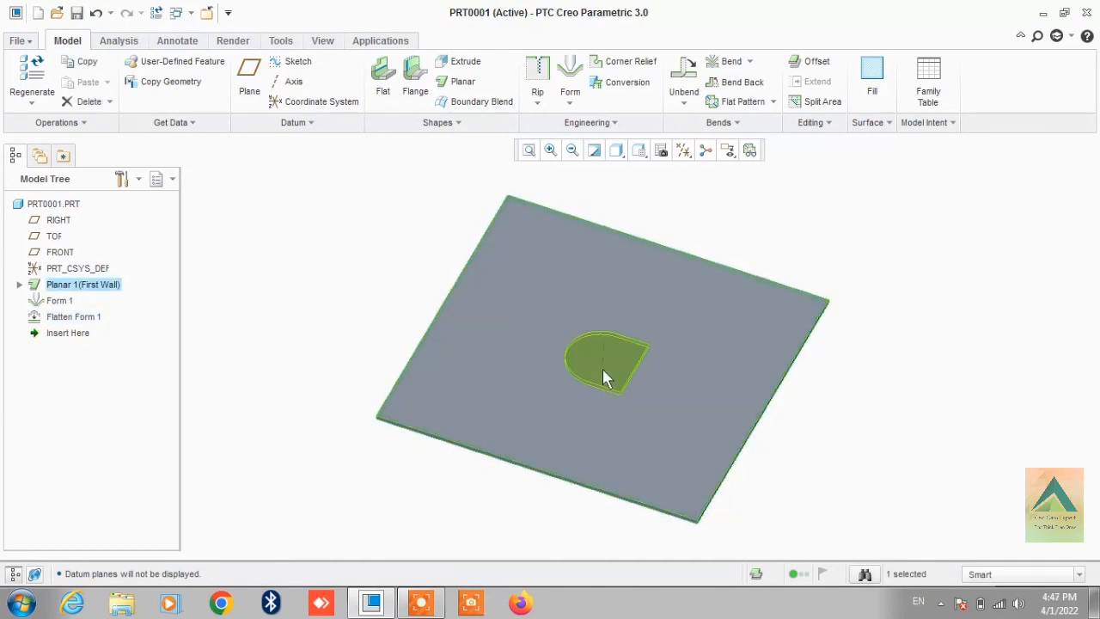
click(937, 423)
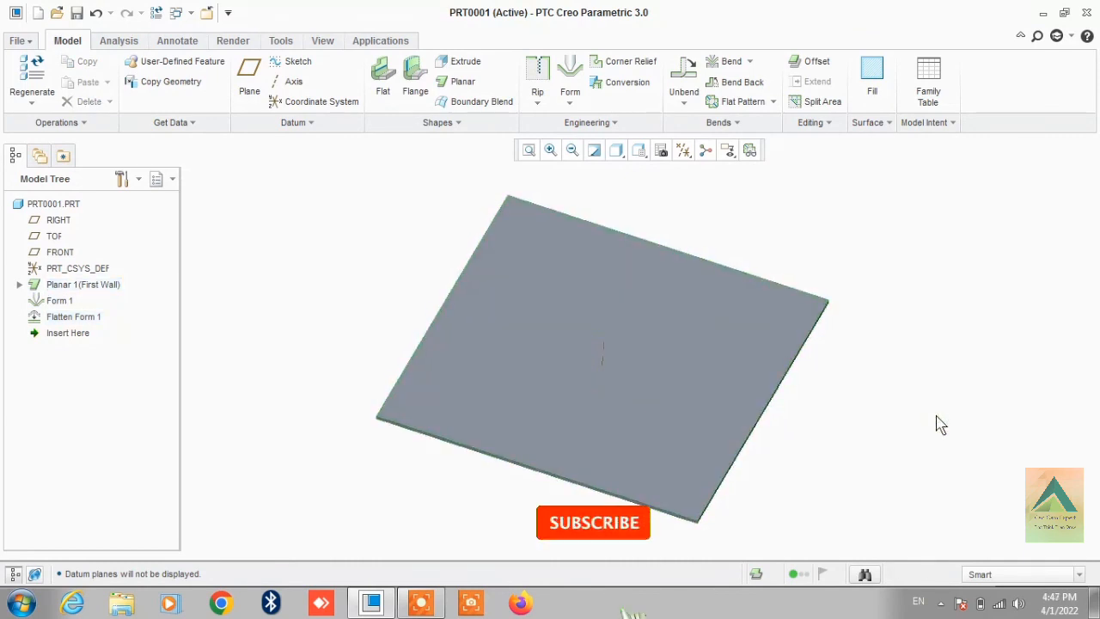
scroll(869, 382, down, 1)
scroll(870, 382, up, 2)
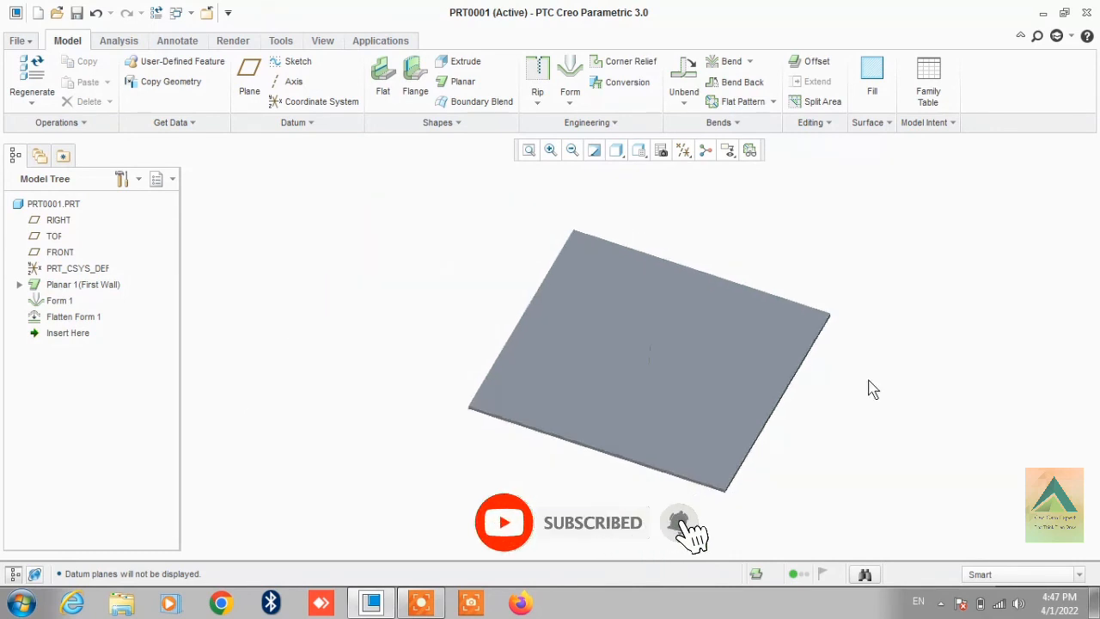